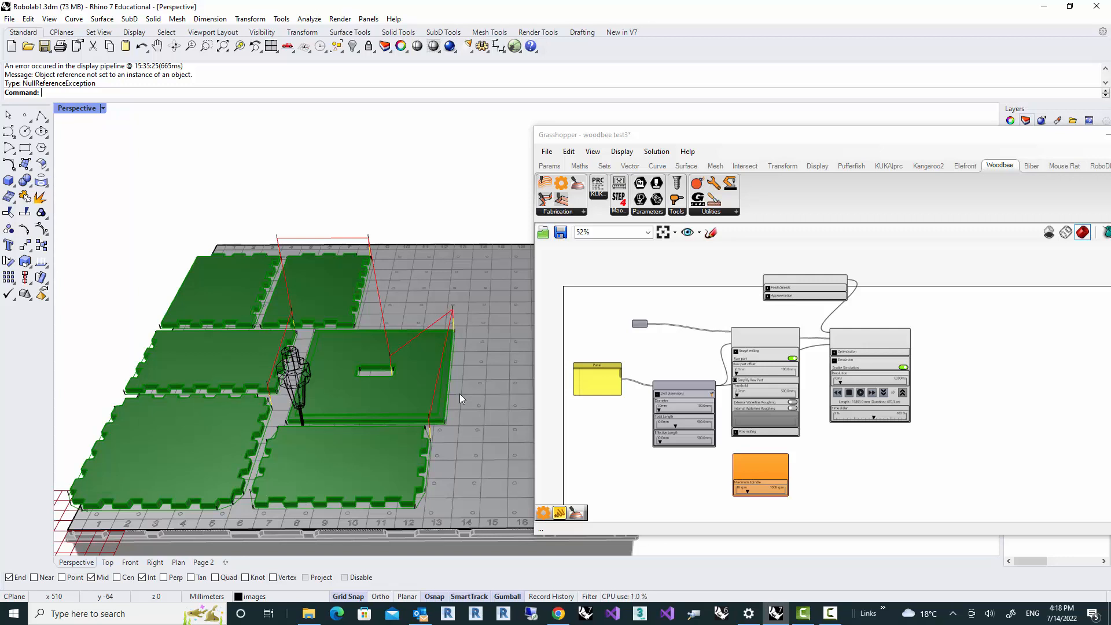
Step: Inspect the raw part offset of the rough milling operation and the raw part outlines around the panels in the model
scroll(806, 355, up, 5)
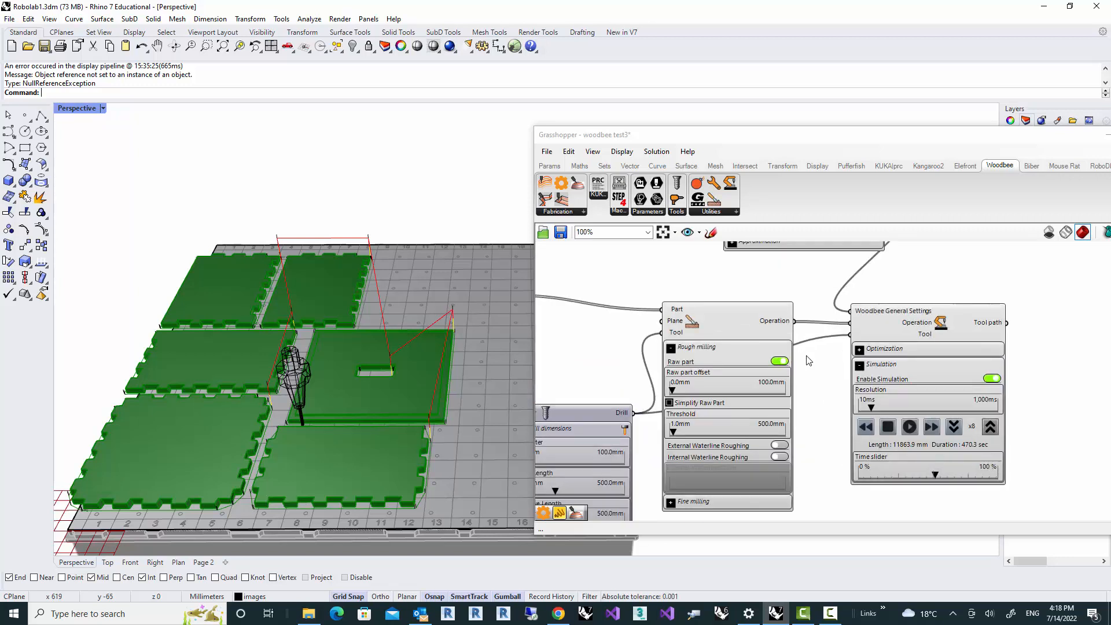
right_drag(826, 346, 837, 319)
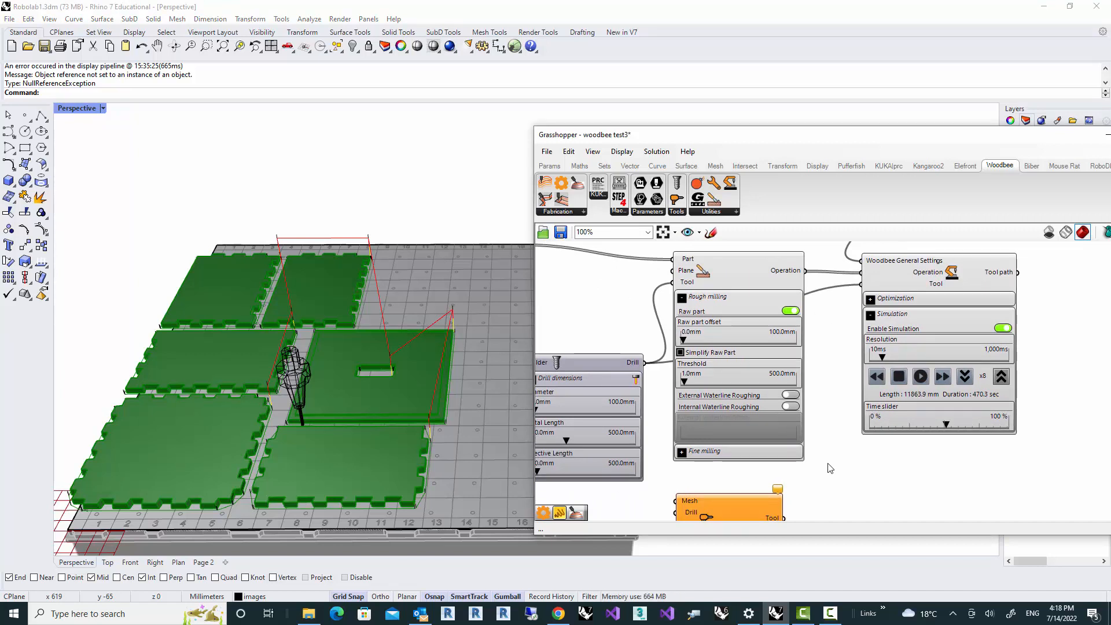
scroll(679, 386, up, 5)
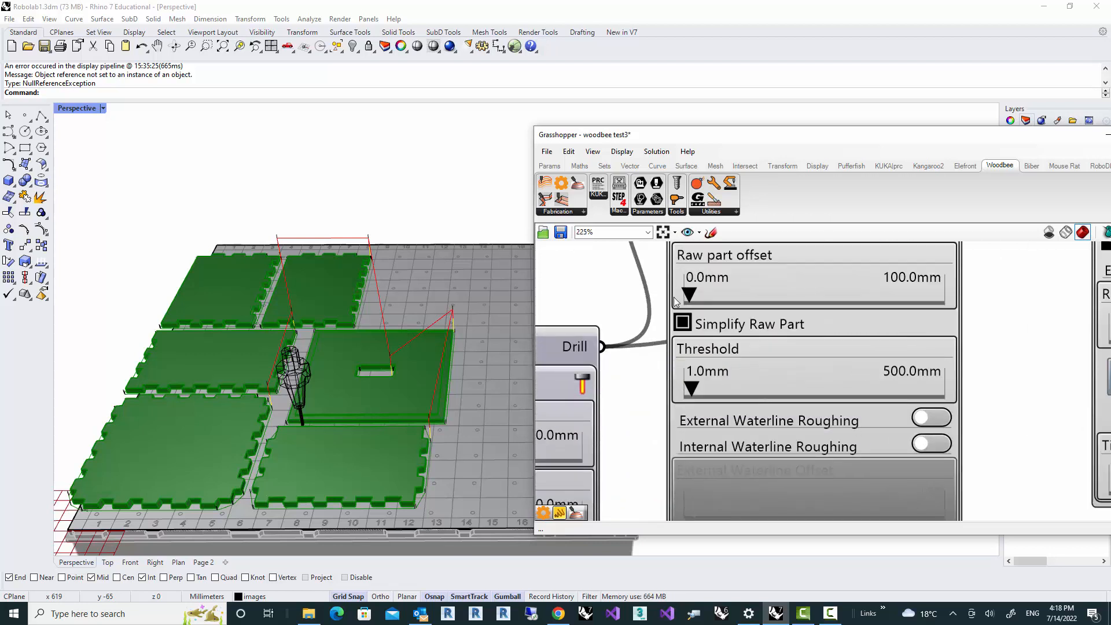
drag(686, 296, 689, 295)
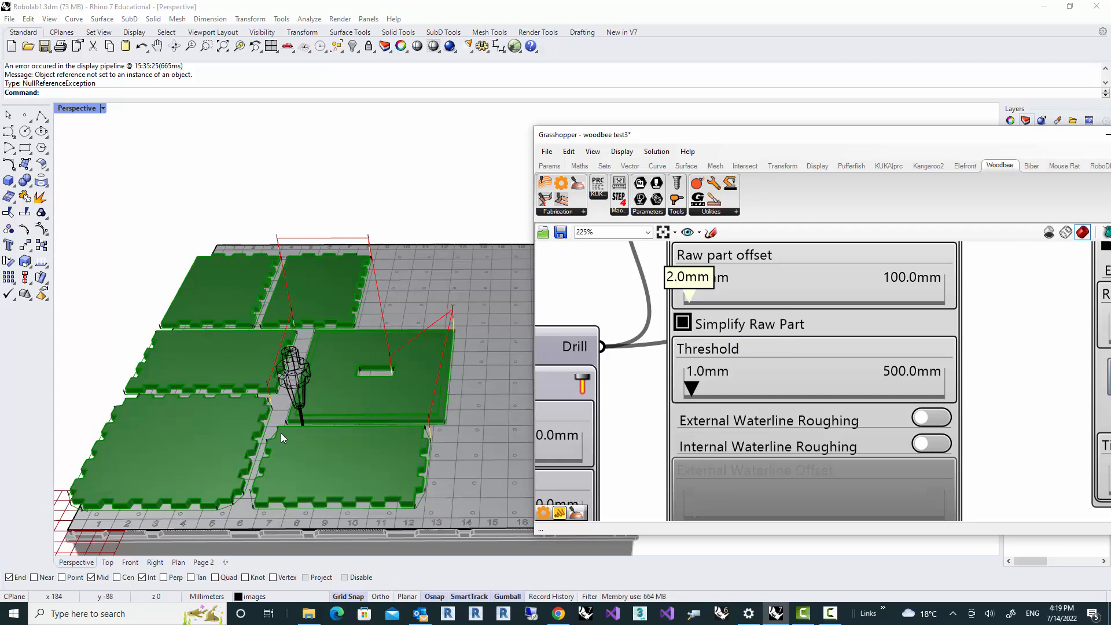
scroll(281, 440, up, 5)
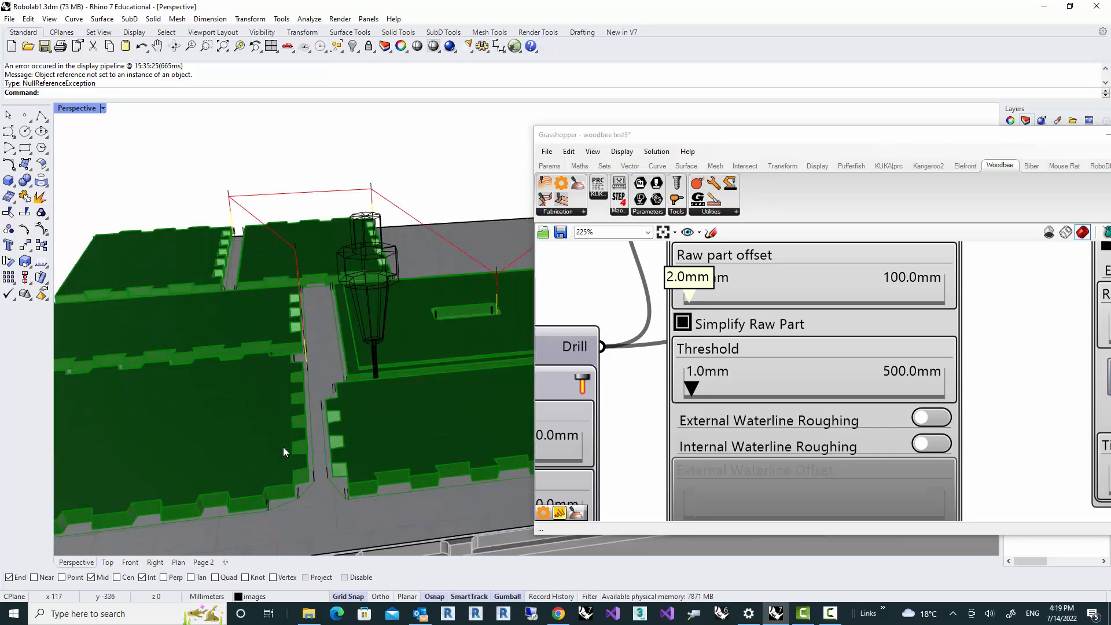
right_drag(283, 446, 244, 440)
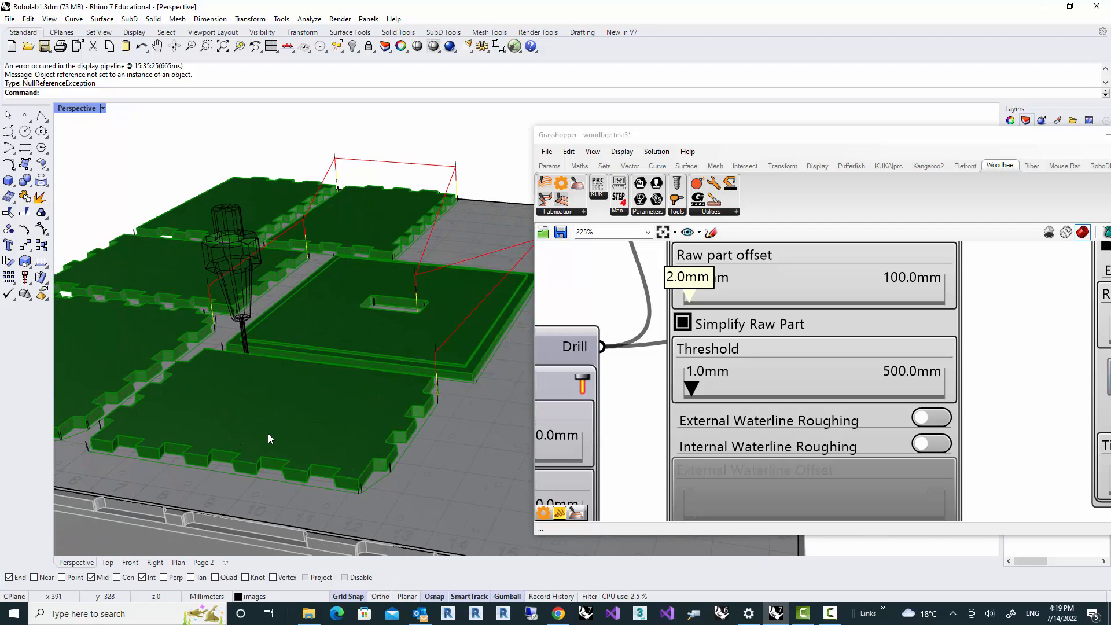
Step: Move the orange tool component with the Maximum Spindle setting away from the space below the milling operation
scroll(977, 381, down, 5)
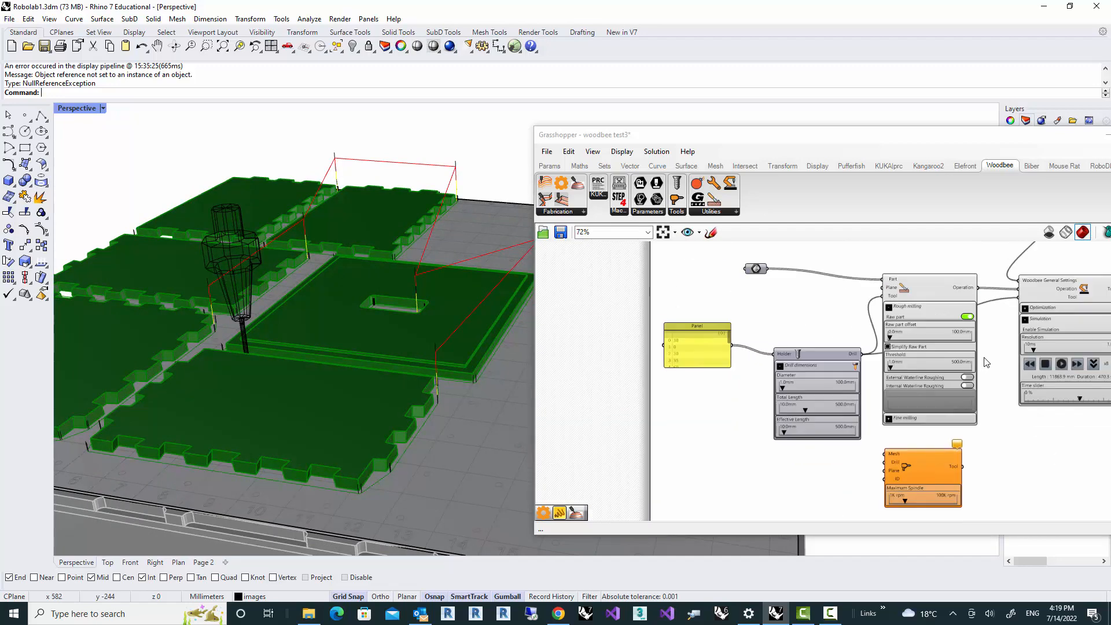
right_drag(978, 381, 971, 365)
right_drag(946, 417, 945, 392)
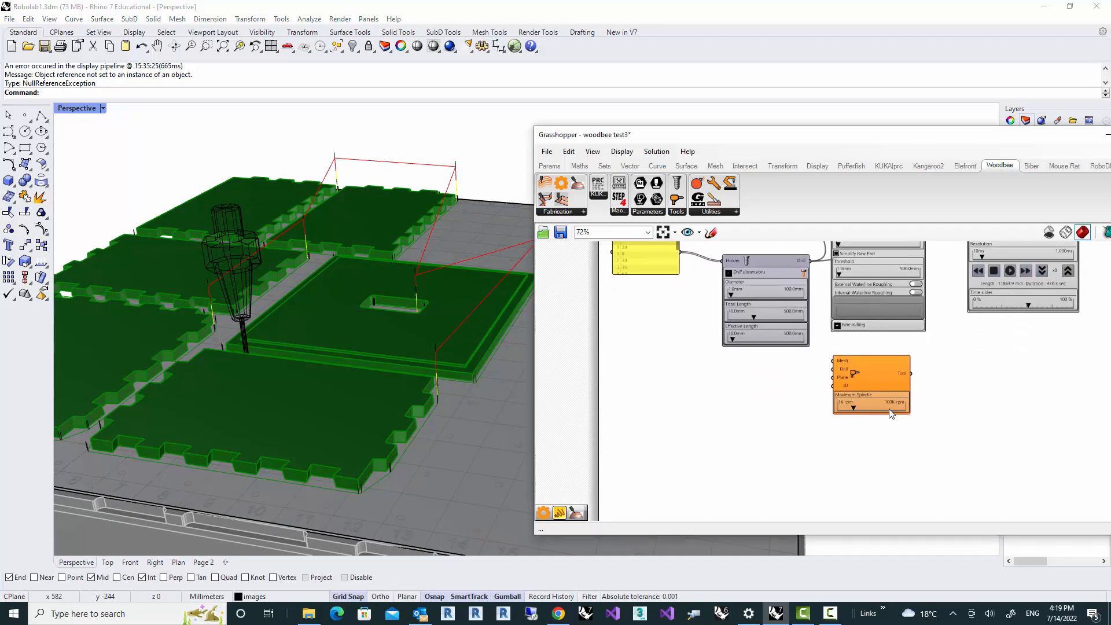
click(854, 376)
key(Delete)
right_drag(857, 393, 822, 480)
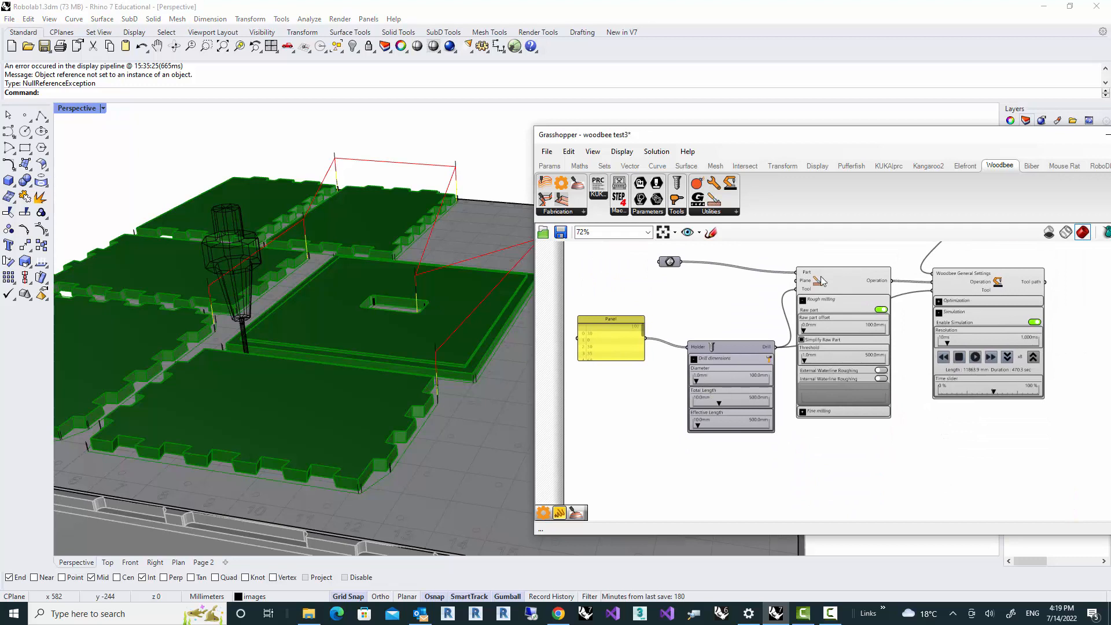
Step: Duplicate the milling operation and its connected drilling tool component, placing the copies below the originals
click(822, 281)
shift+click(715, 357)
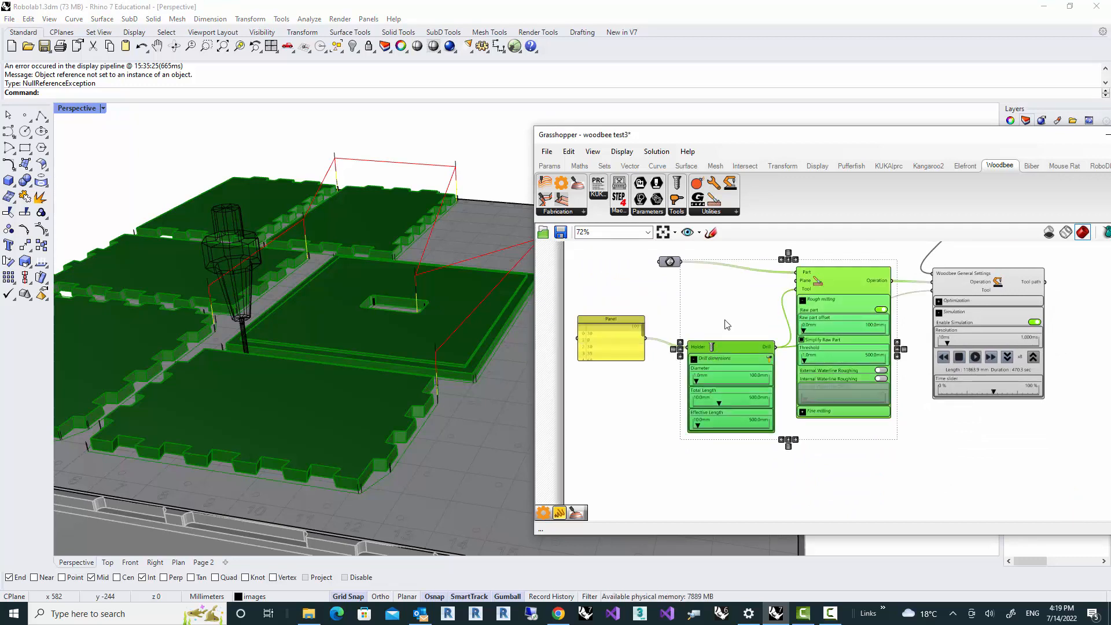
right_drag(727, 325, 721, 282)
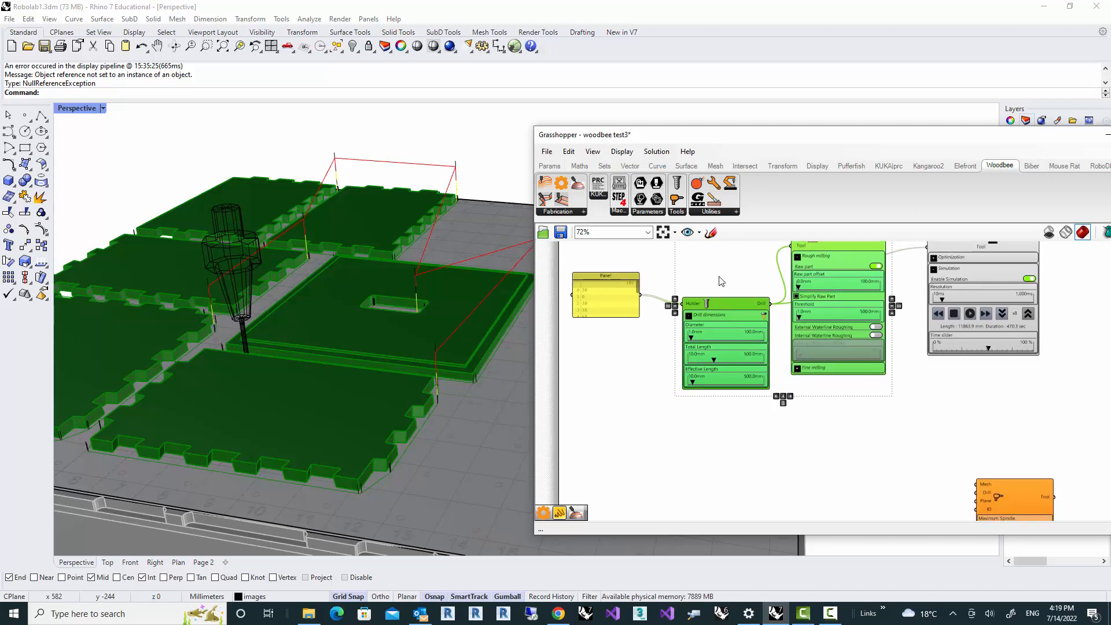
alt+drag(718, 312, 719, 481)
click(718, 432)
Step: Move the orange Maximum Spindle tool component out of the milling definition, to the far side of the yellow panel
right_drag(942, 435, 880, 355)
drag(929, 413, 620, 318)
scroll(975, 433, down, 3)
scroll(937, 411, up, 3)
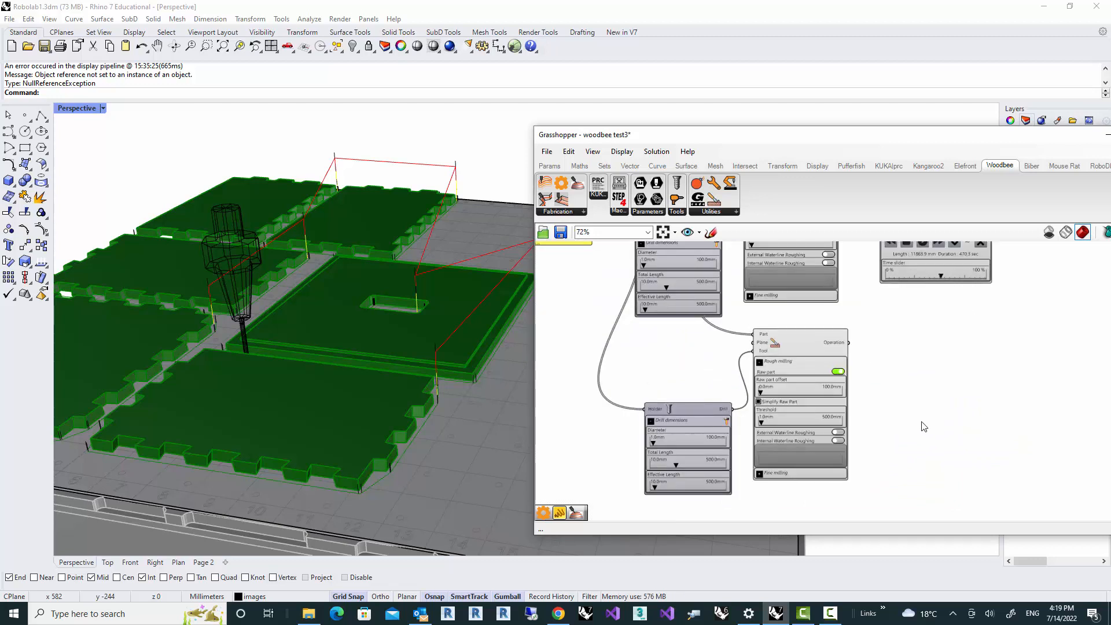
Step: In the duplicated milling operation, expand the fine milling options, turn off Raw part, and collapse the rough milling options
scroll(942, 408, up, 3)
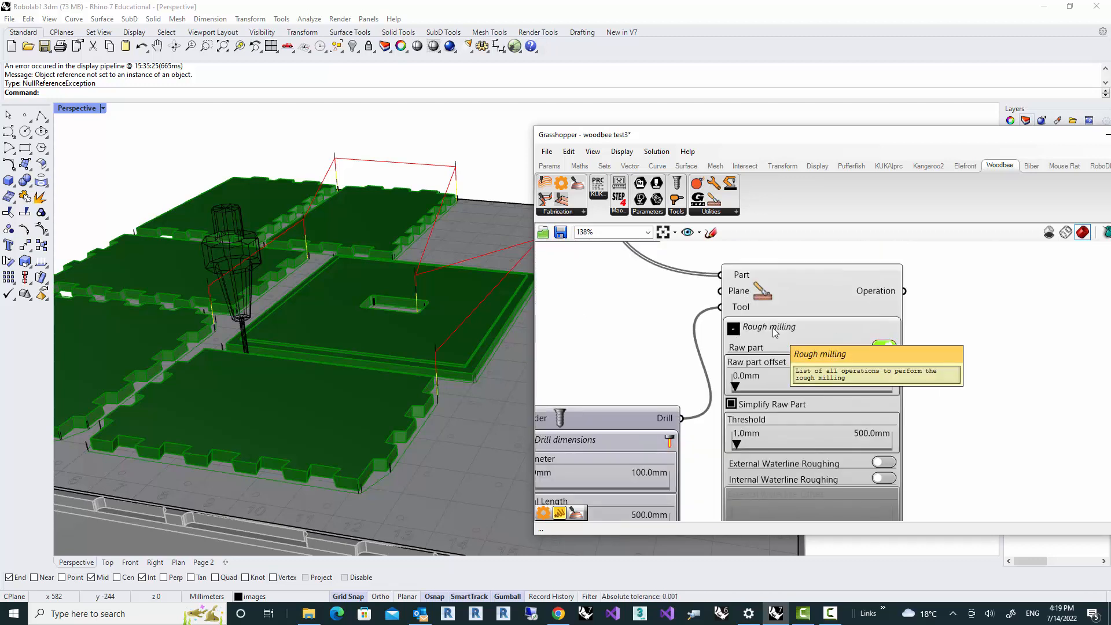
right_drag(908, 396, 889, 319)
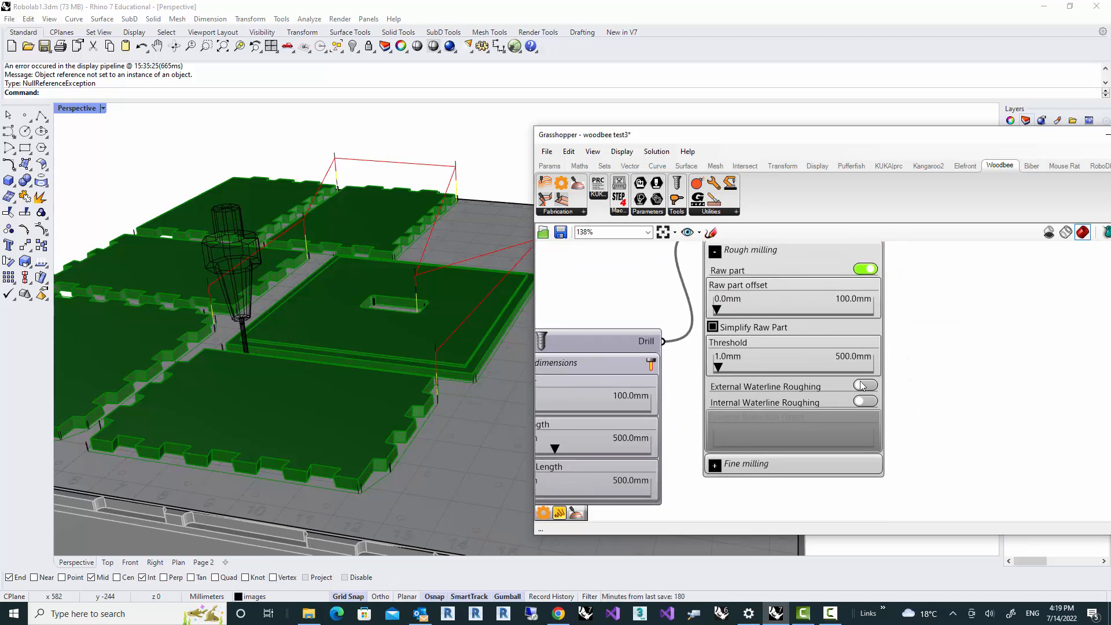
click(715, 464)
right_drag(918, 387, 919, 434)
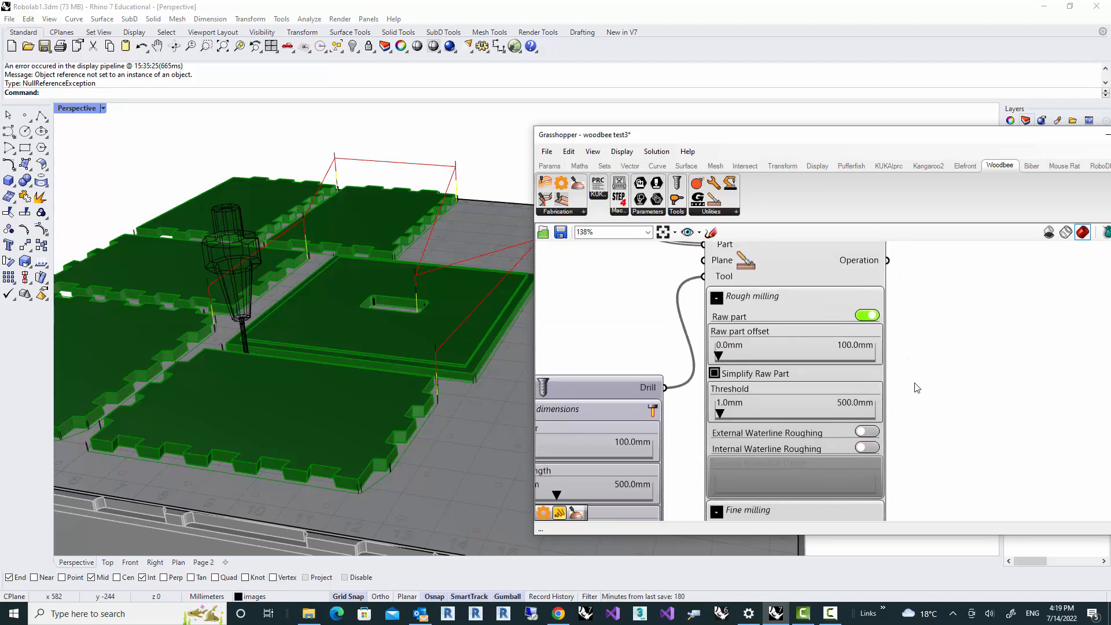
click(870, 318)
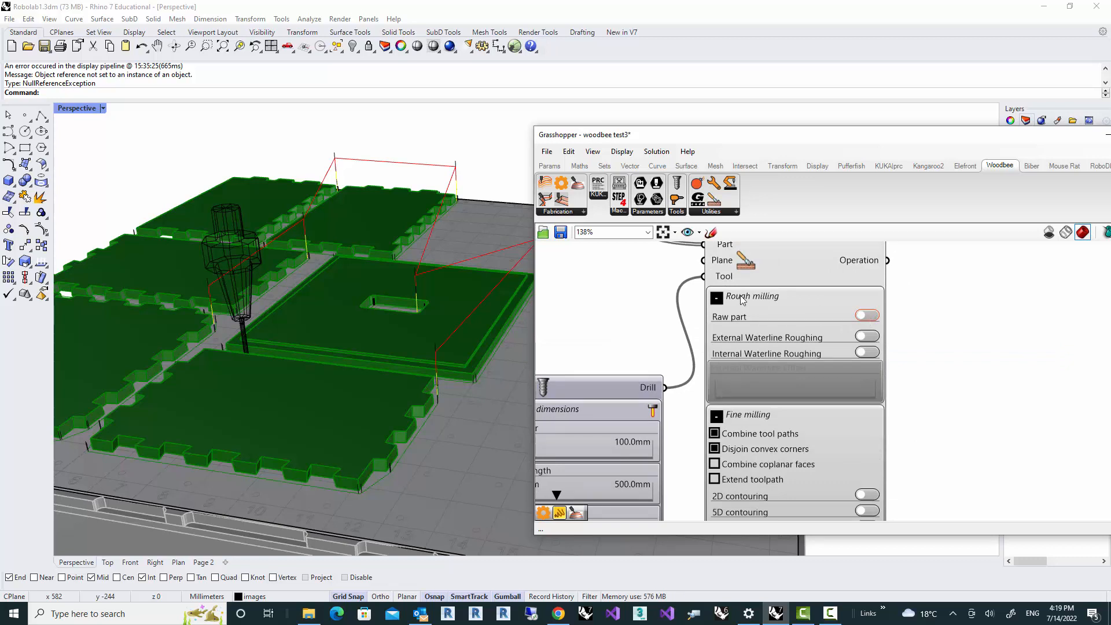
click(717, 298)
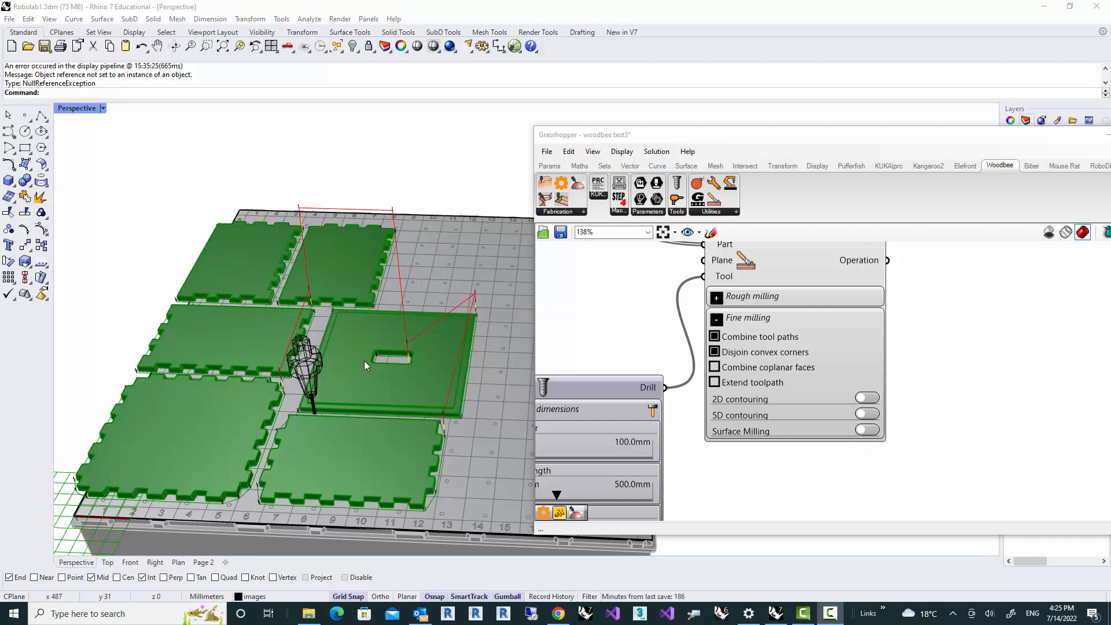
Step: Examine the panels' outer edges, the rectangular slot and the grooved border to see which faces need fine milling
right_drag(276, 387, 270, 383)
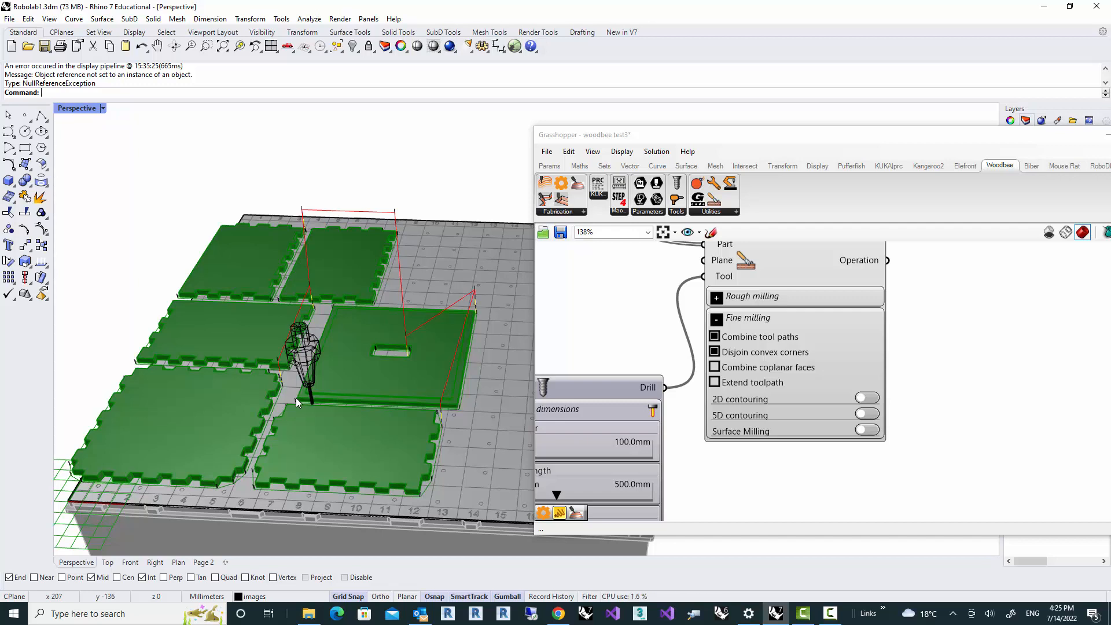
right_drag(296, 398, 317, 378)
scroll(252, 433, up, 4)
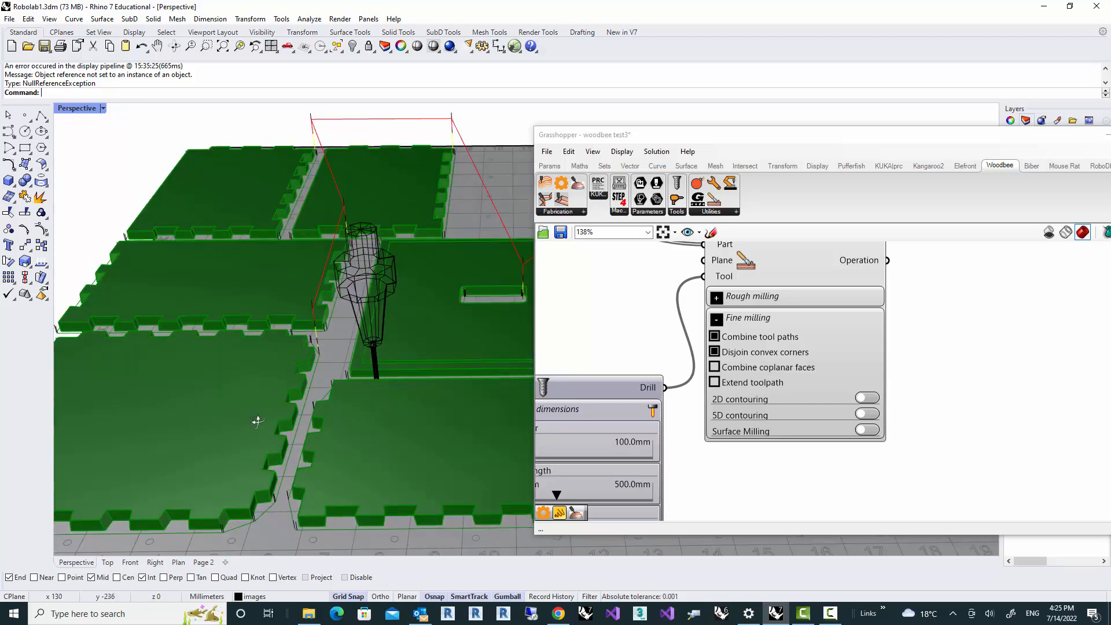
right_drag(255, 422, 200, 419)
scroll(272, 427, up, 3)
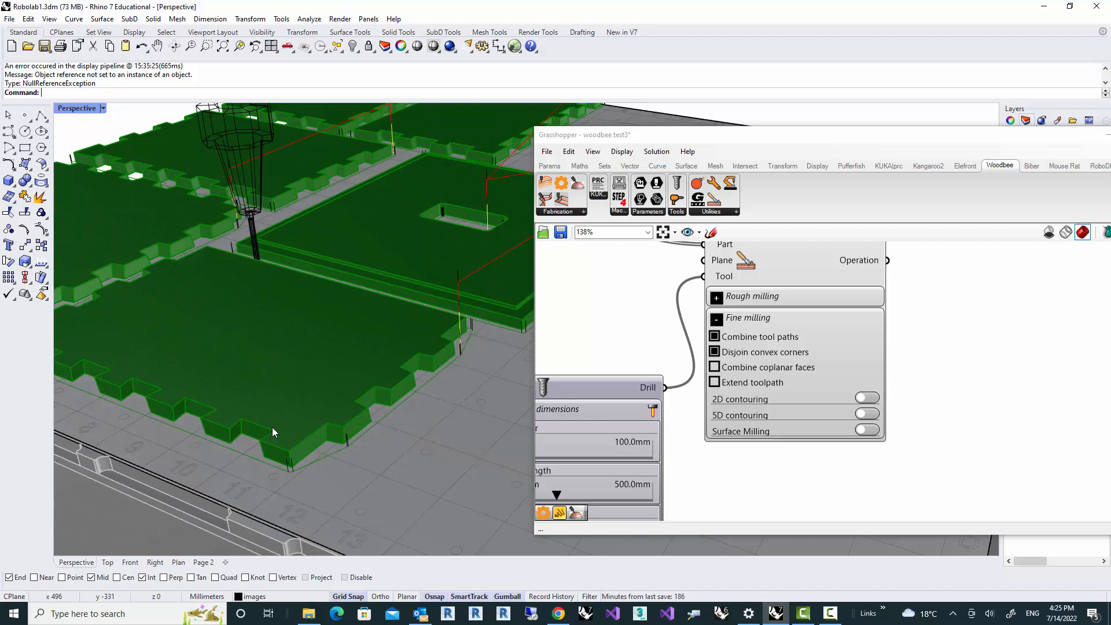
scroll(272, 431, down, 3)
right_drag(300, 401, 316, 397)
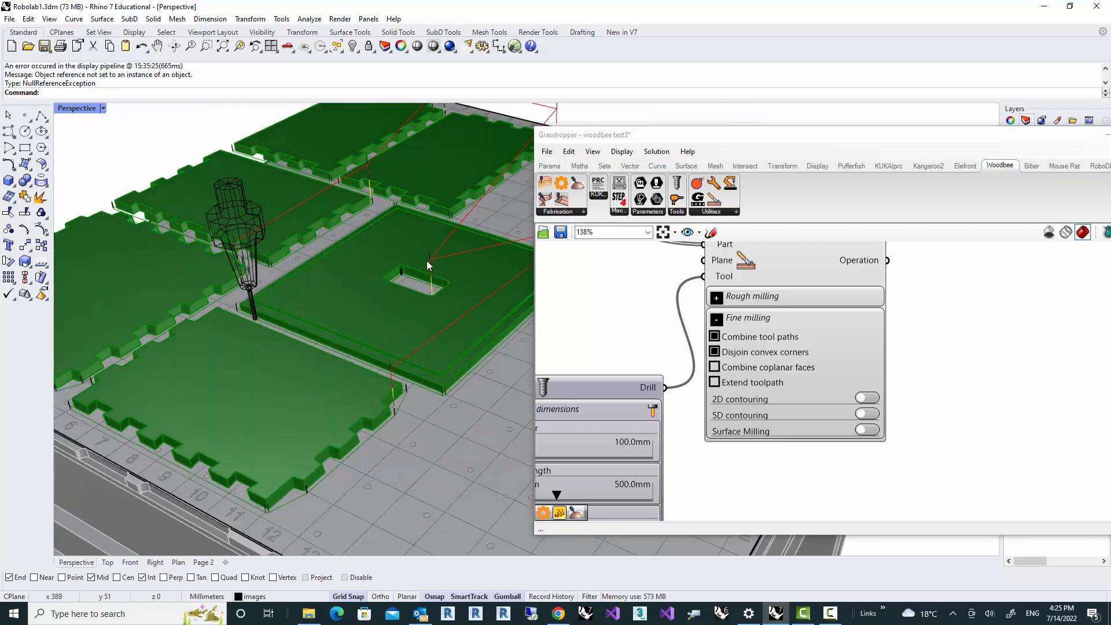
scroll(425, 261, up, 5)
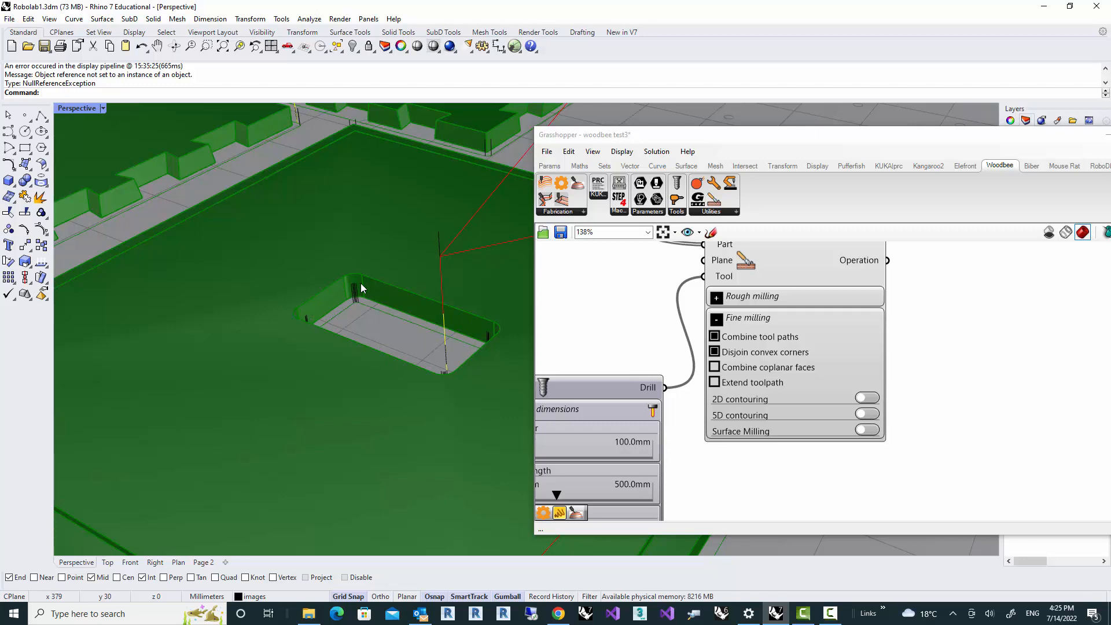
scroll(365, 286, down, 5)
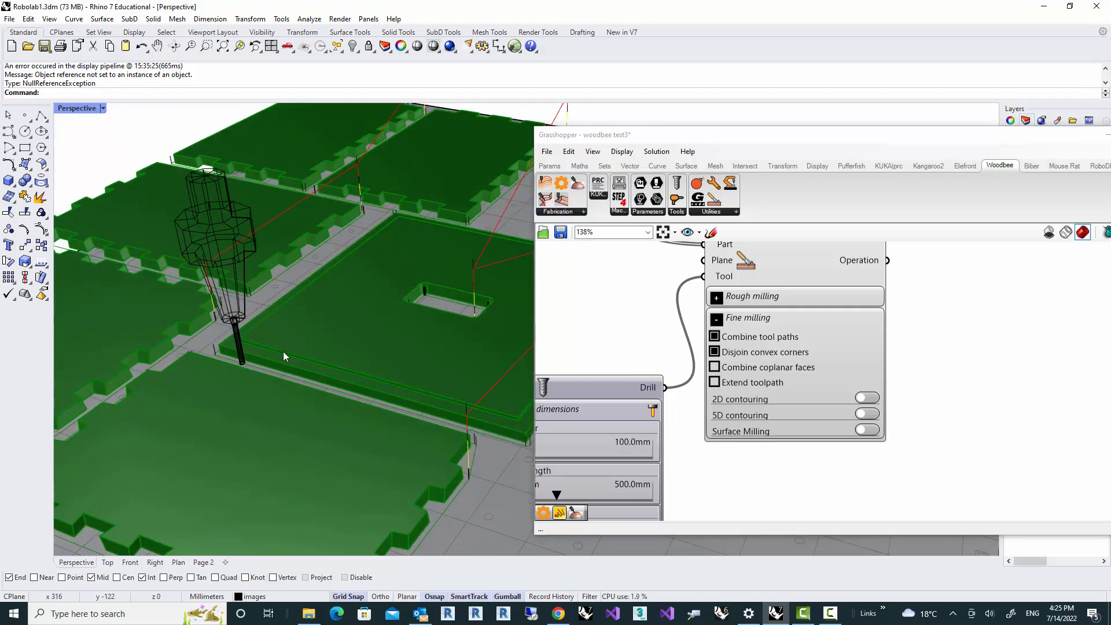
scroll(284, 352, up, 5)
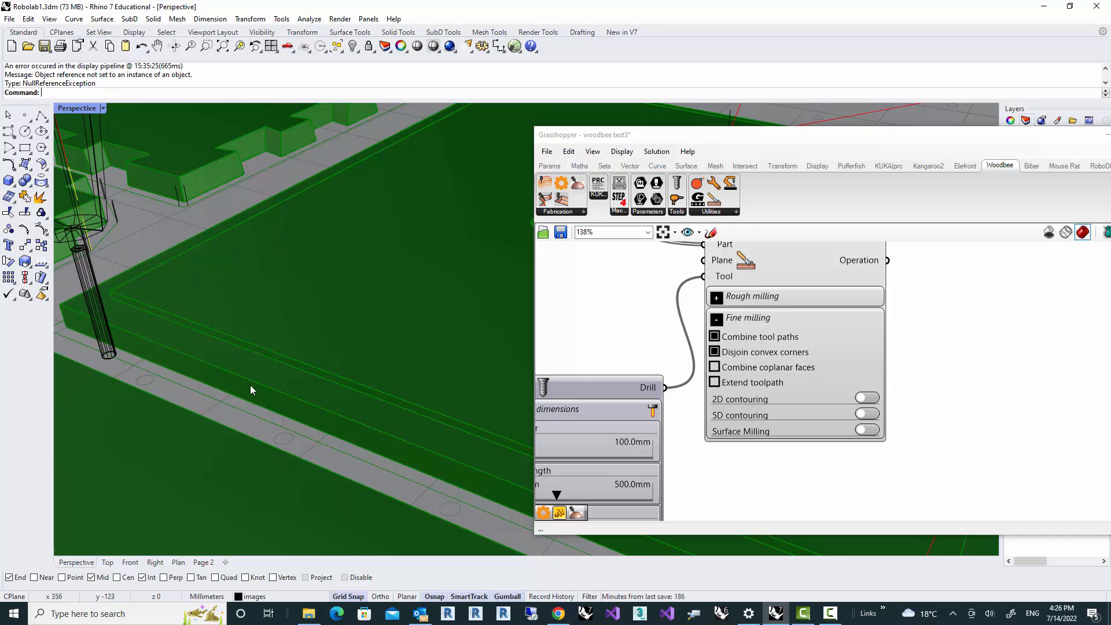
Step: Examine the slanted faces of the front panel's finger joints and read the descriptions of the contouring and surface milling options
scroll(256, 383, down, 11)
right_drag(237, 359, 260, 343)
scroll(206, 412, up, 6)
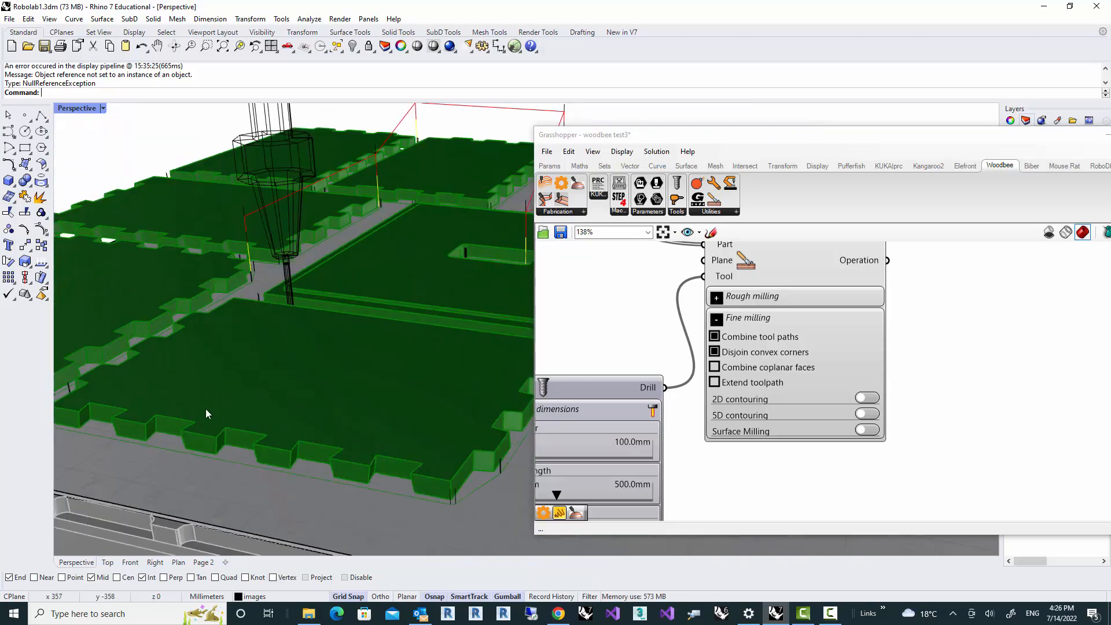
scroll(233, 468, up, 6)
shift+right_drag(232, 468, 437, 330)
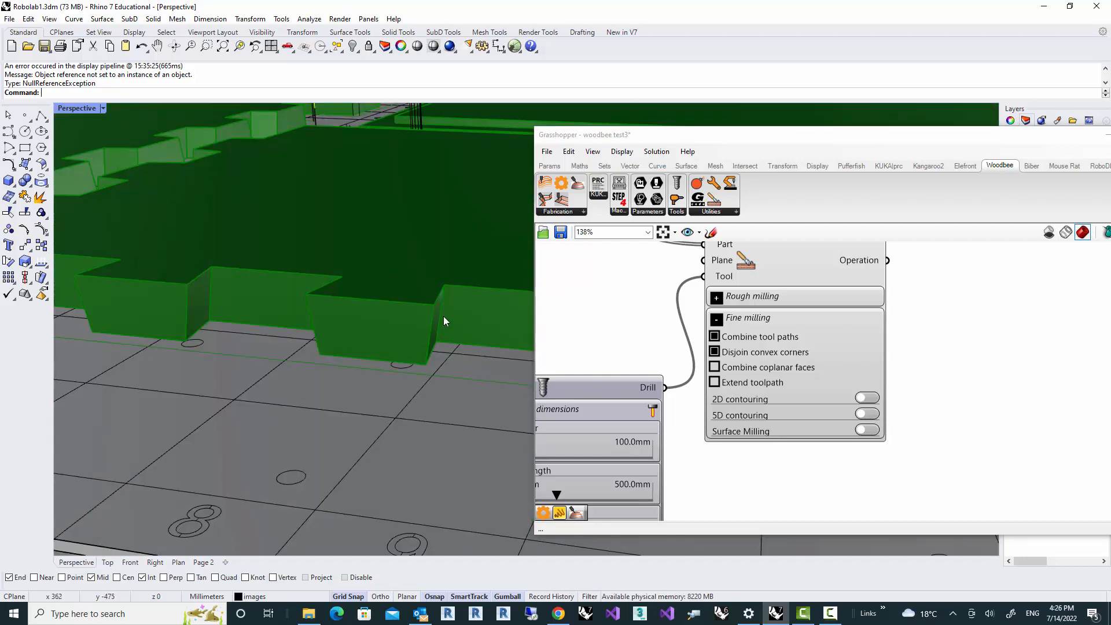
right_drag(357, 382, 352, 381)
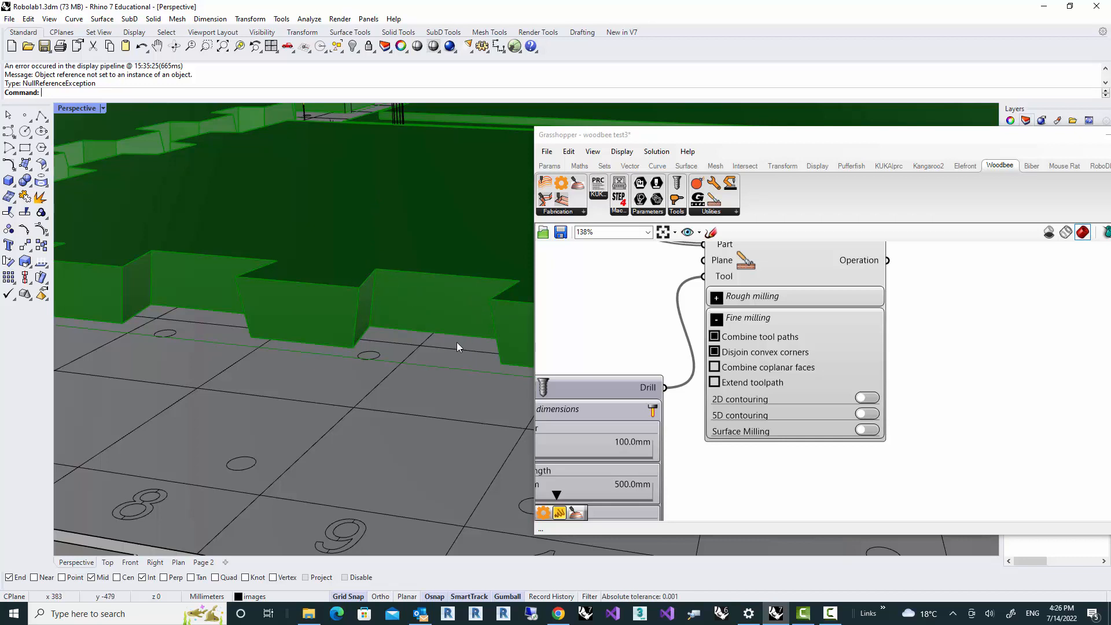
scroll(382, 342, up, 3)
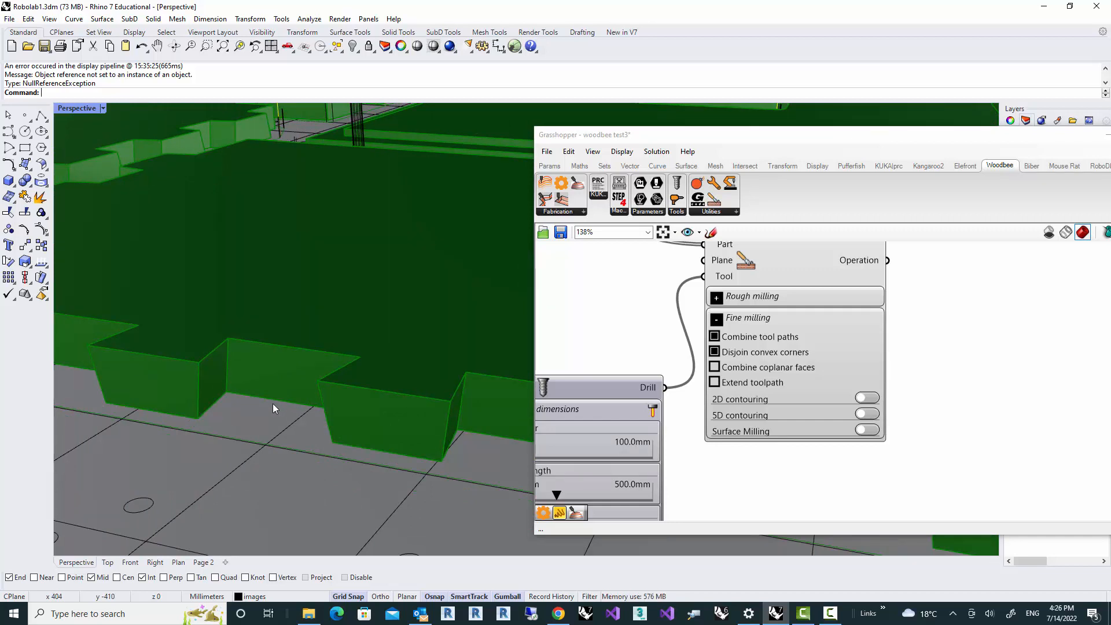
right_drag(258, 401, 345, 360)
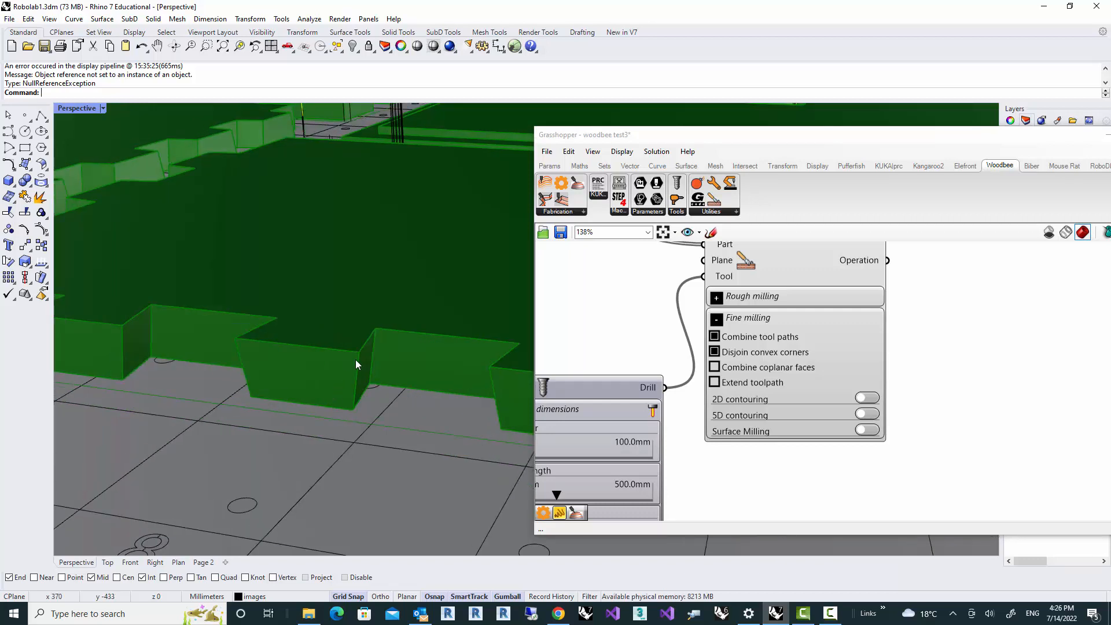
mouse_move(756, 414)
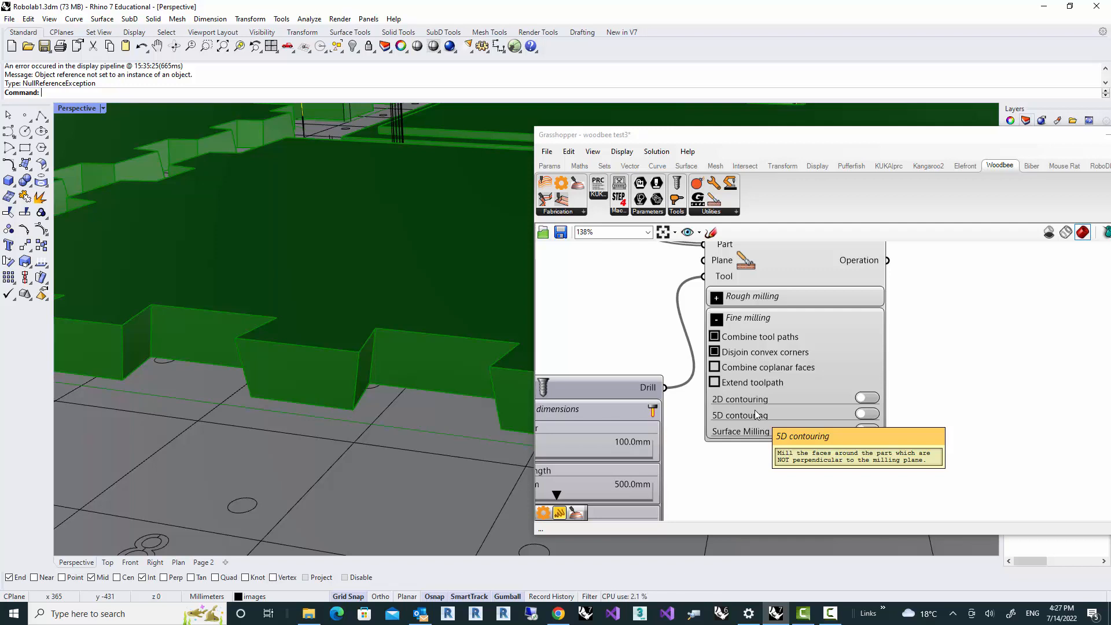
mouse_move(771, 438)
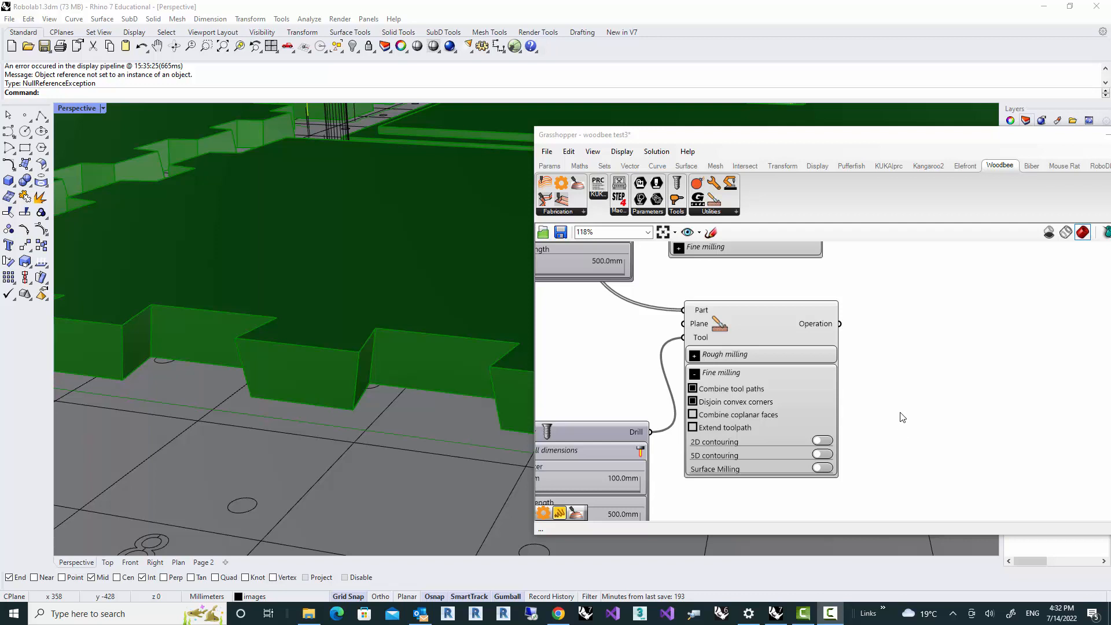
Step: Review the drill dimension settings of the duplicated drilling tool and its connection to the holder panel
right_drag(886, 425, 984, 335)
right_drag(856, 422, 915, 413)
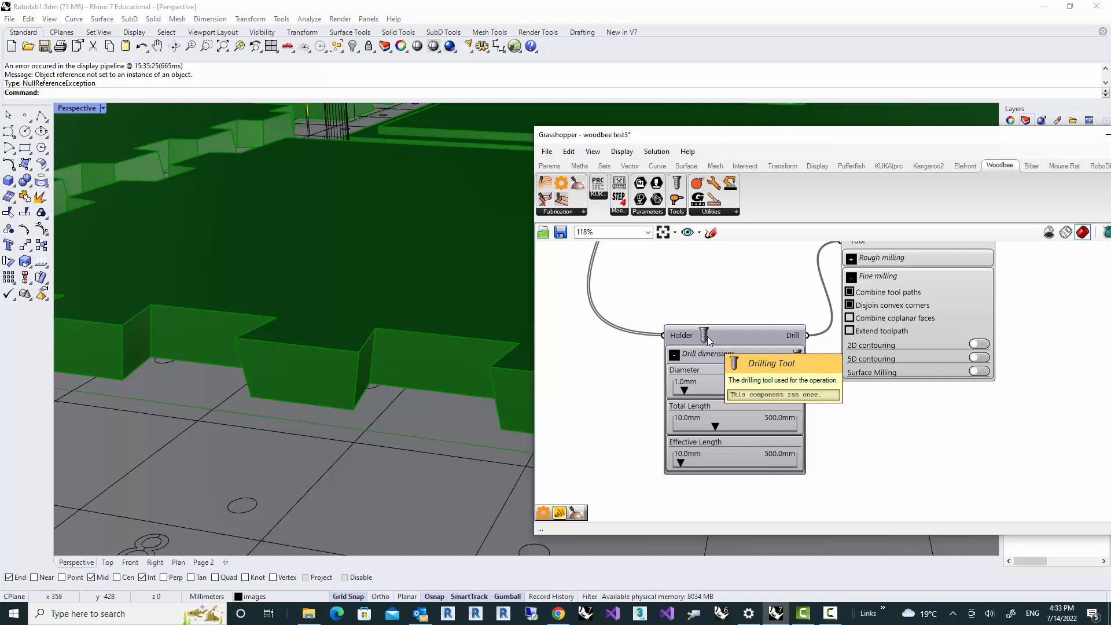
mouse_move(685, 390)
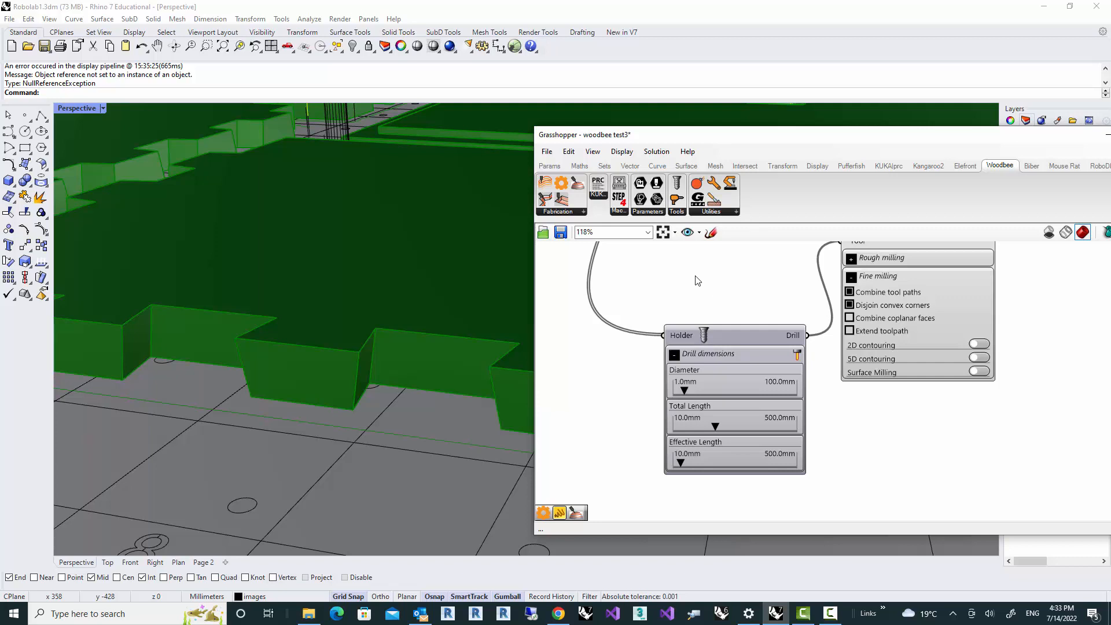
scroll(698, 281, down, 3)
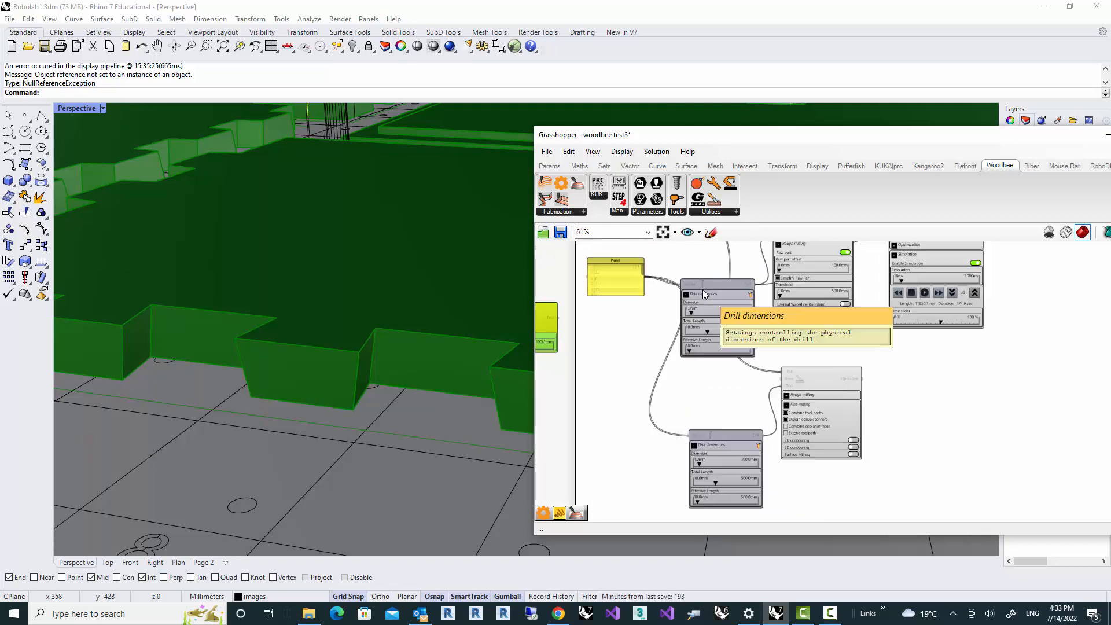
scroll(706, 406, up, 3)
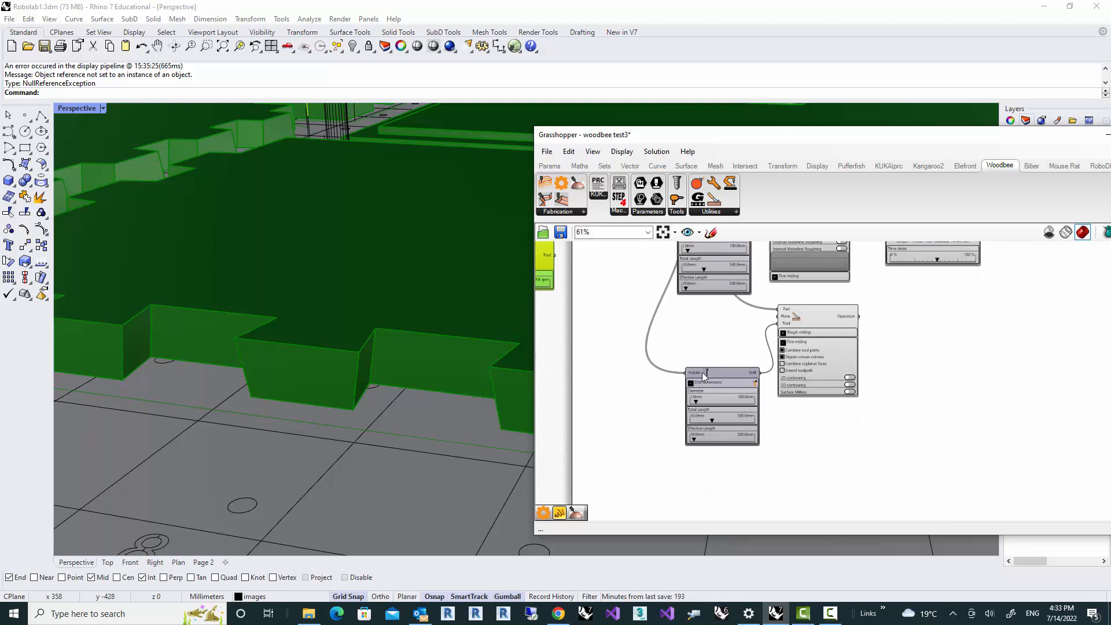
Step: Set the diameter of the duplicated drill to 1 mm
double_click(703, 353)
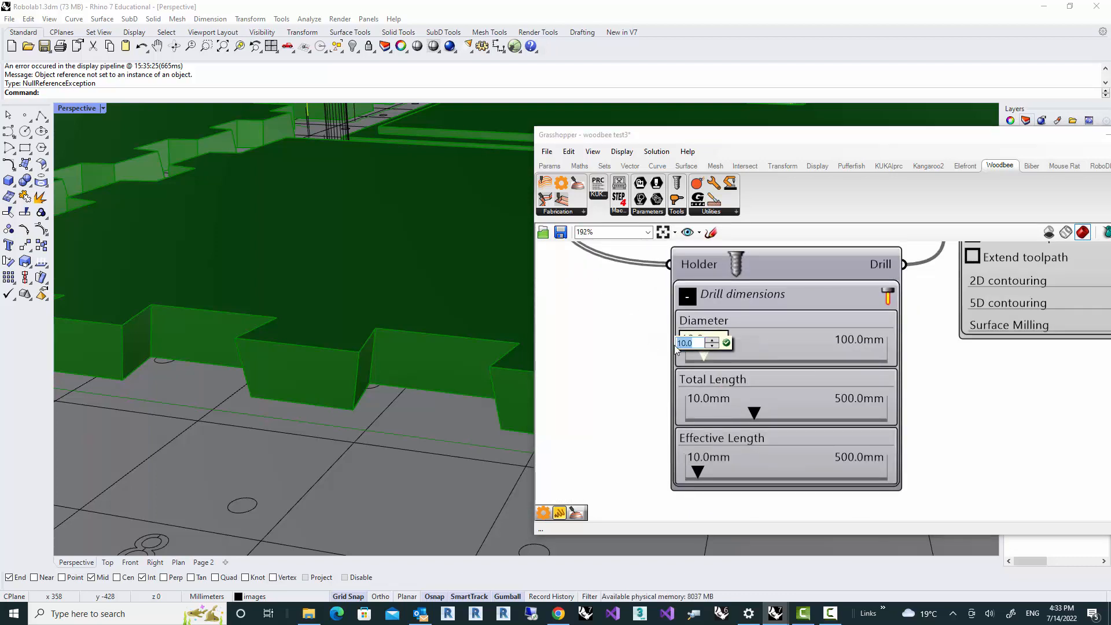
text(1)
key(Return)
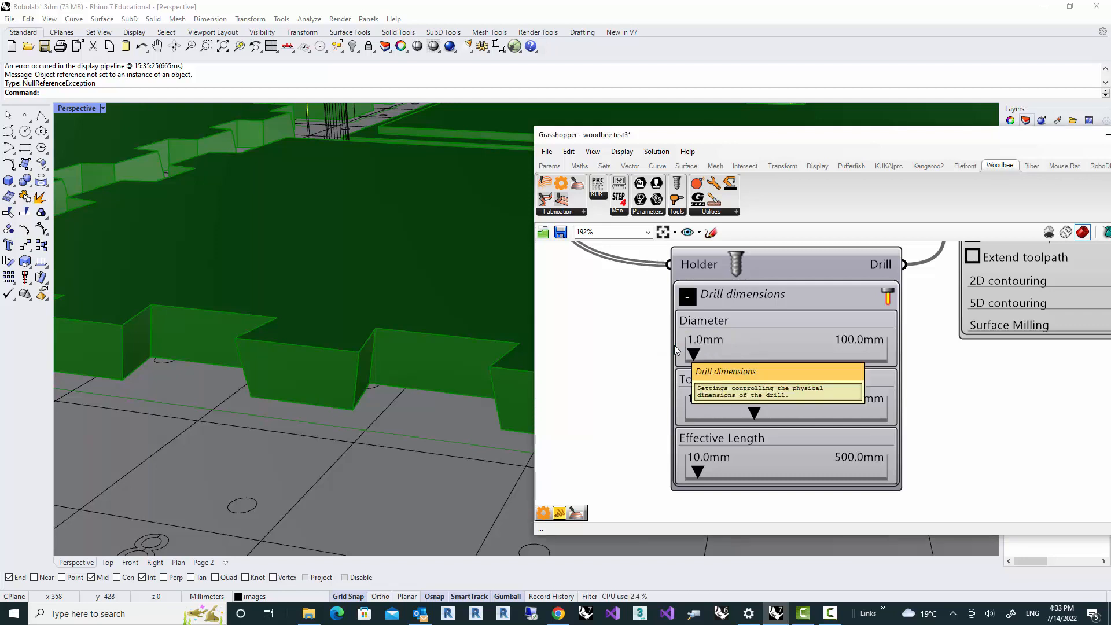
Step: Examine the holder panel's values and its connections to both drills and the duplicated milling operation
scroll(755, 360, down, 6)
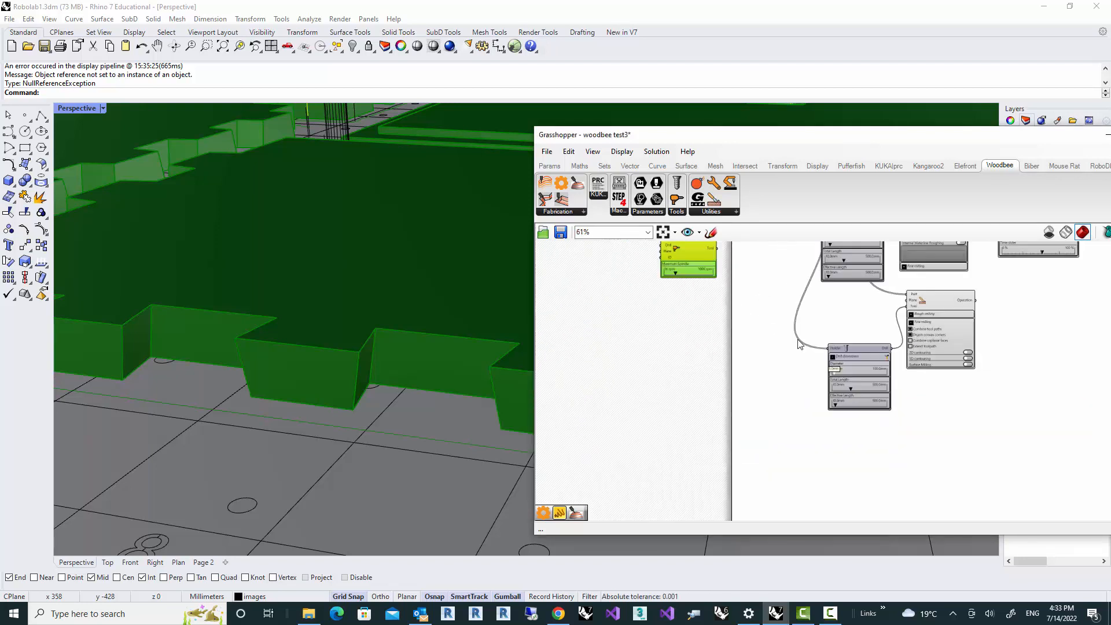
drag(754, 282, 741, 302)
right_drag(767, 385, 721, 372)
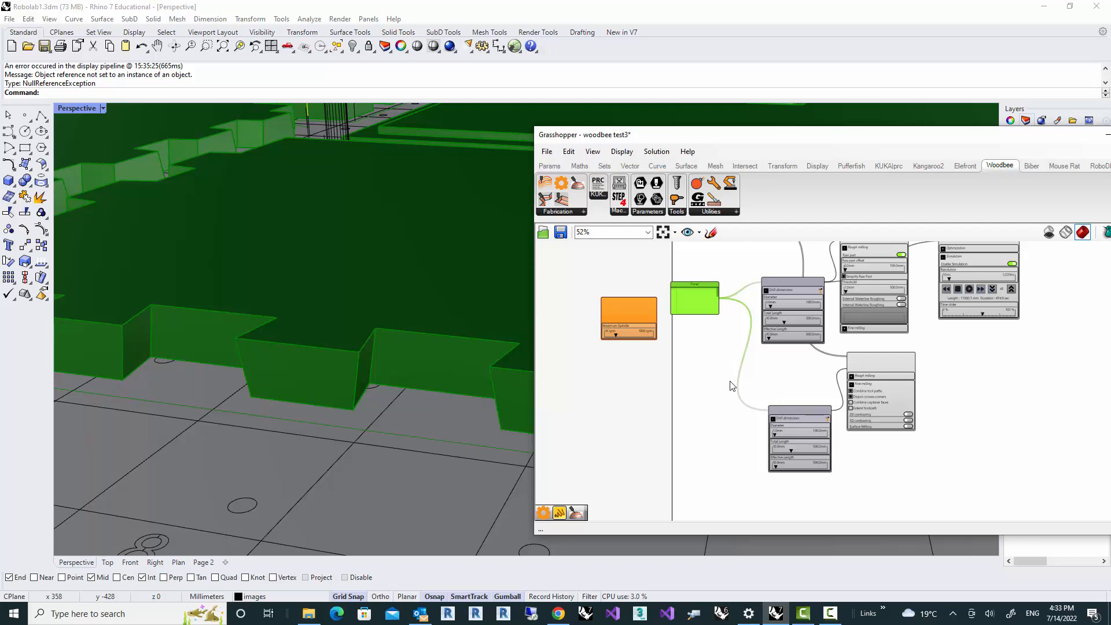
scroll(732, 386, up, 2)
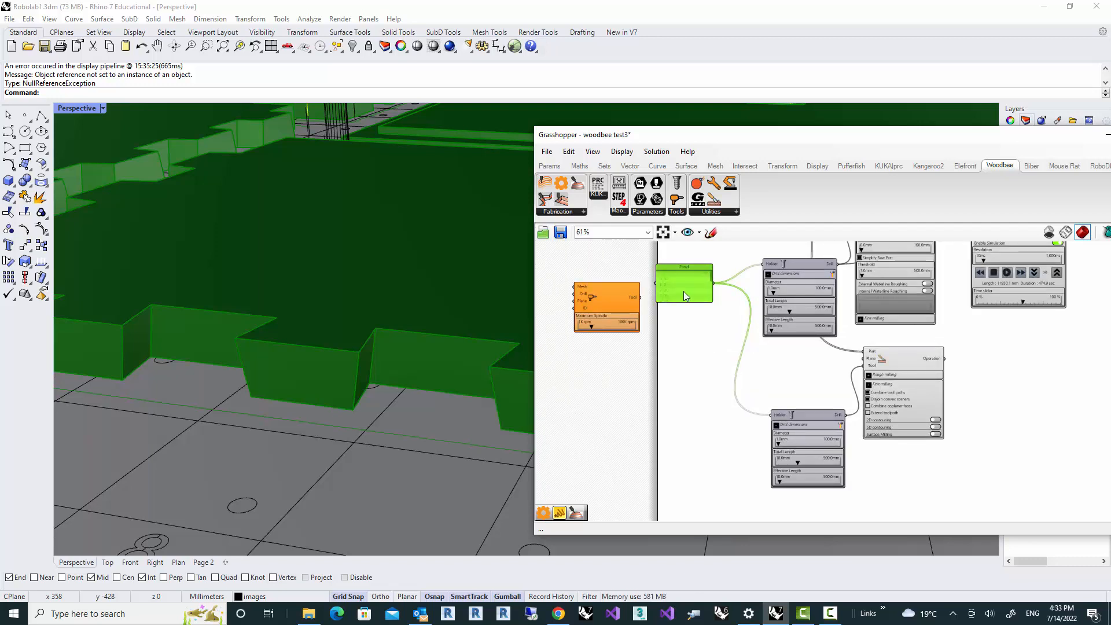
scroll(686, 289, up, 3)
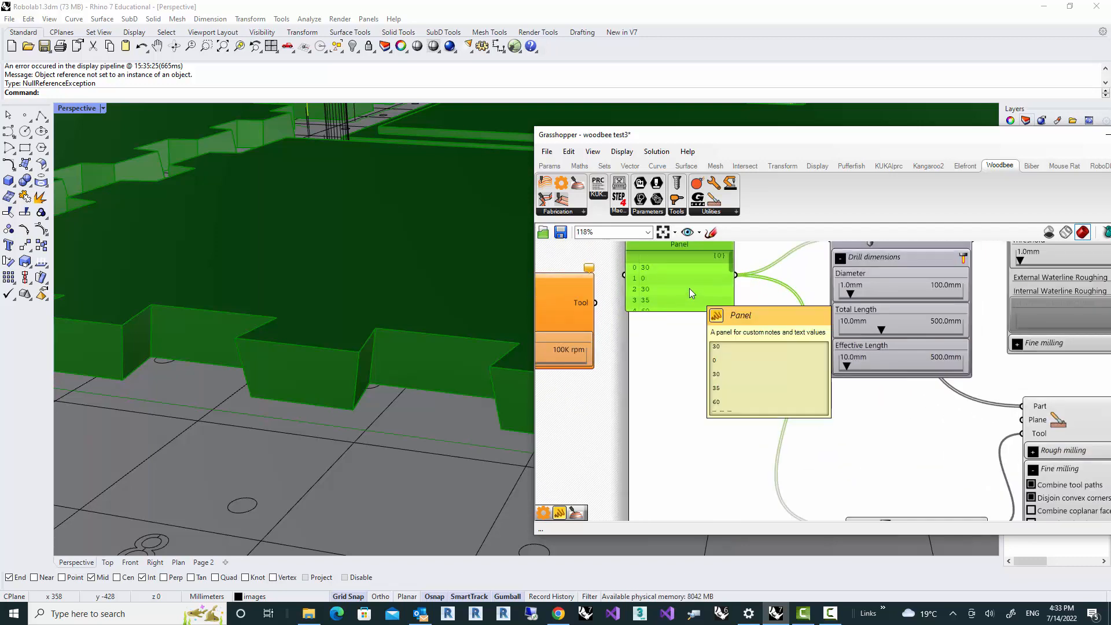
right_drag(697, 396, 670, 368)
right_drag(770, 442, 696, 408)
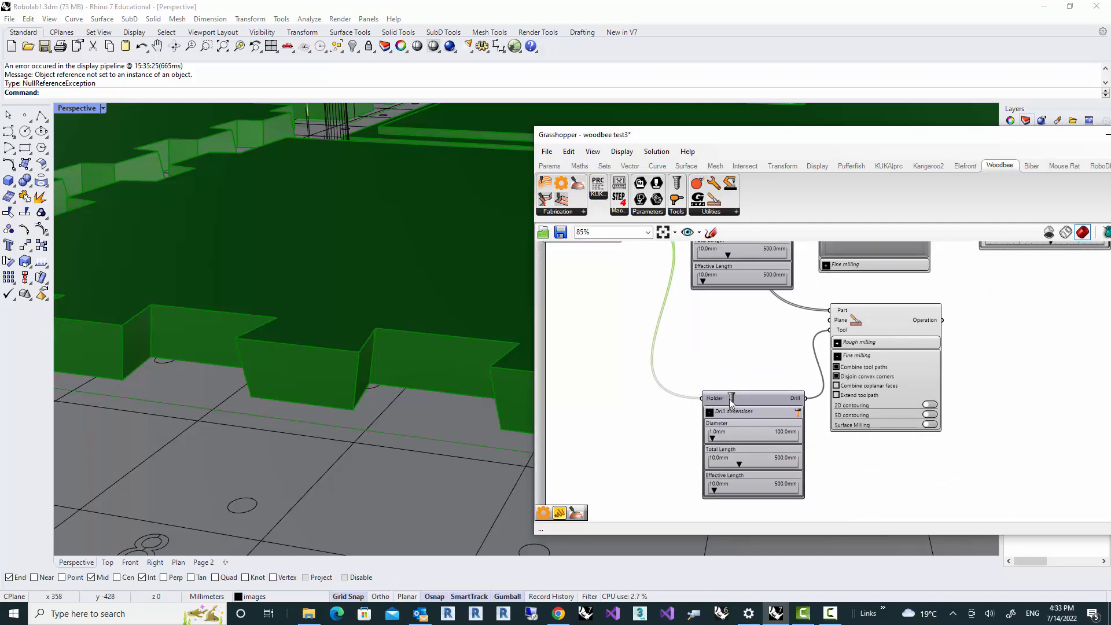
right_drag(740, 346, 640, 401)
scroll(651, 363, down, 1)
scroll(654, 368, down, 1)
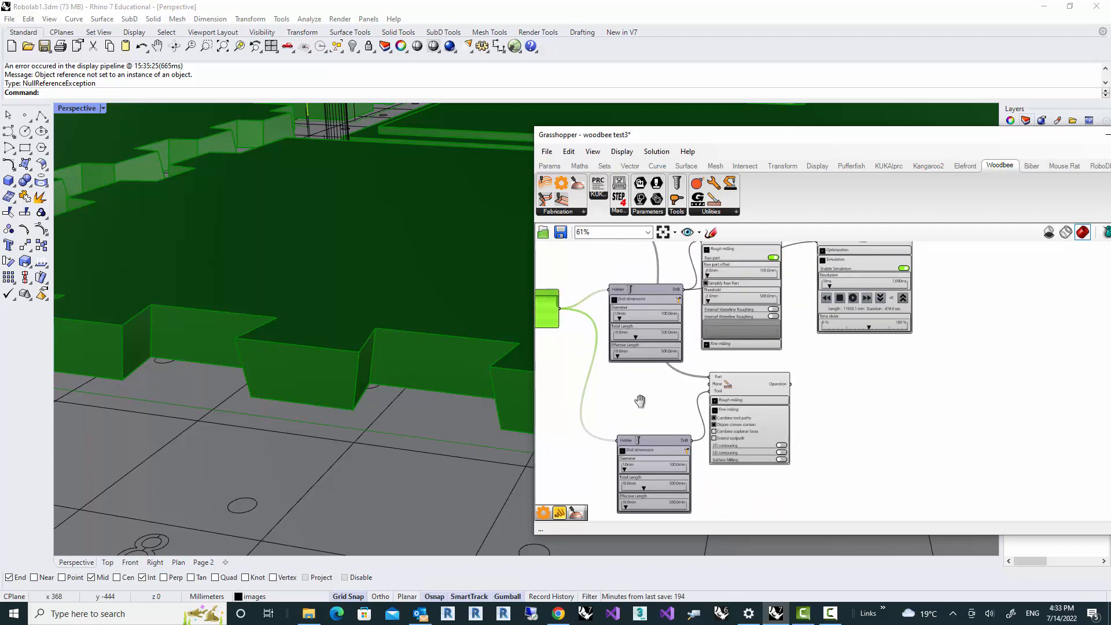
Step: Turn on 2D contouring in the fine milling options of the duplicated milling operation
scroll(806, 454, up, 4)
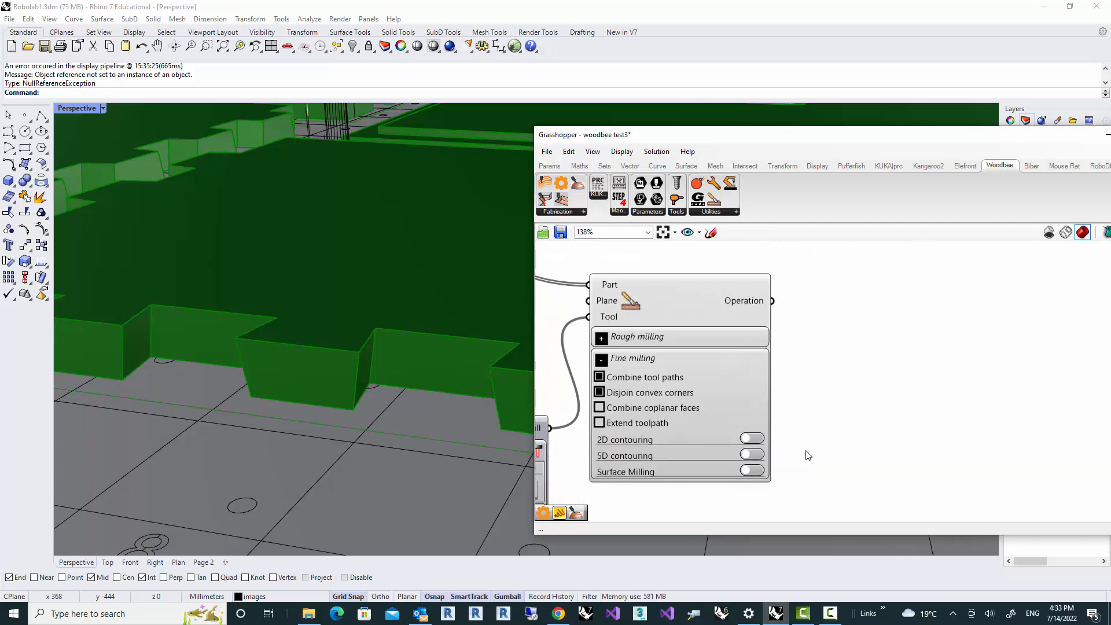
scroll(802, 449, up, 2)
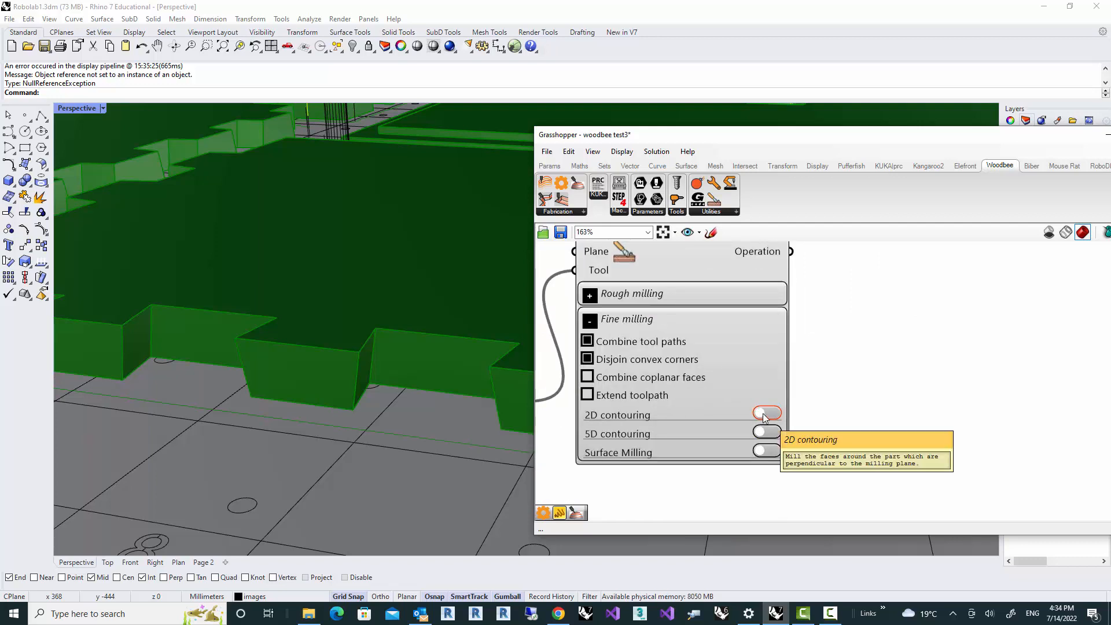
click(765, 413)
scroll(776, 368, down, 3)
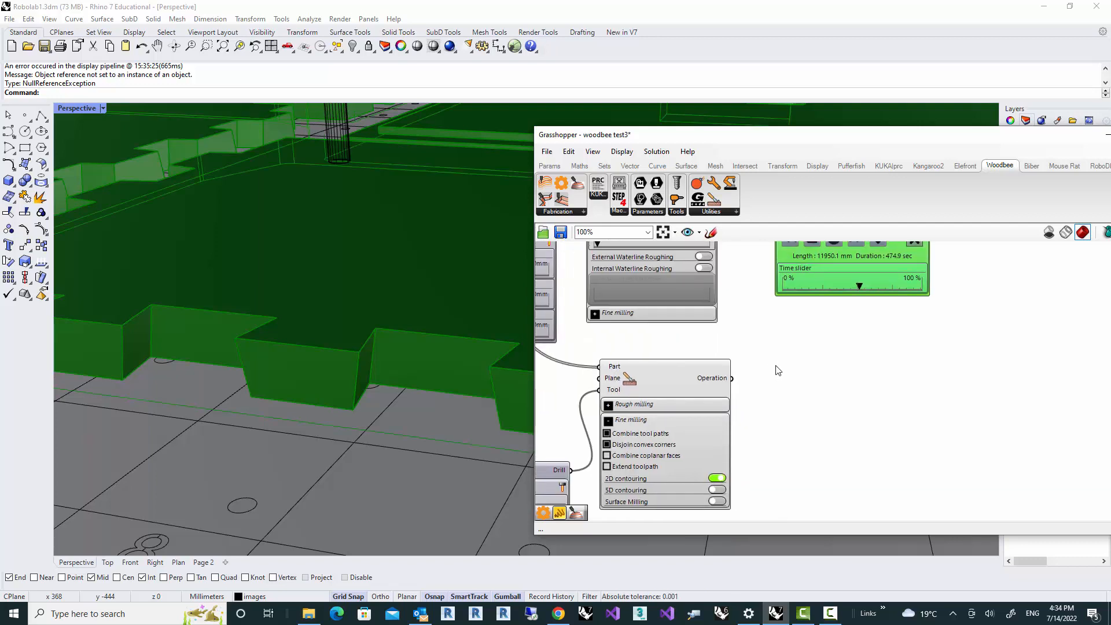
Step: Connect the fine milling operation to the Operation input of Woodbee General Settings in place of the rough one, and reposition the settings component
right_drag(778, 371, 728, 514)
scroll(730, 501, down, 1)
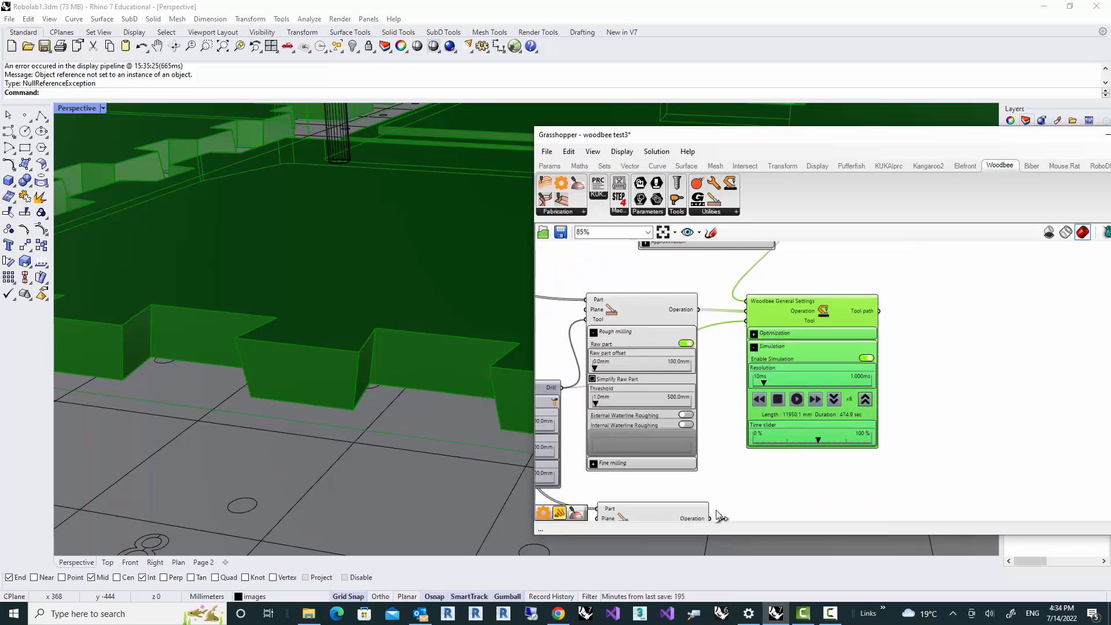
drag(716, 517, 743, 317)
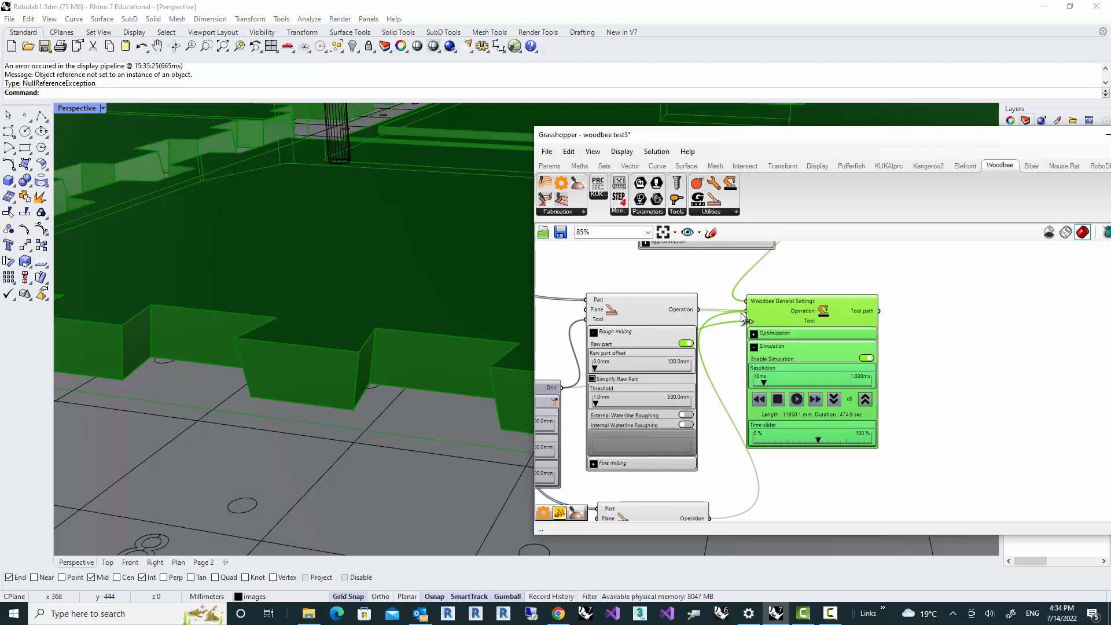
drag(743, 317, 877, 407)
scroll(303, 384, down, 8)
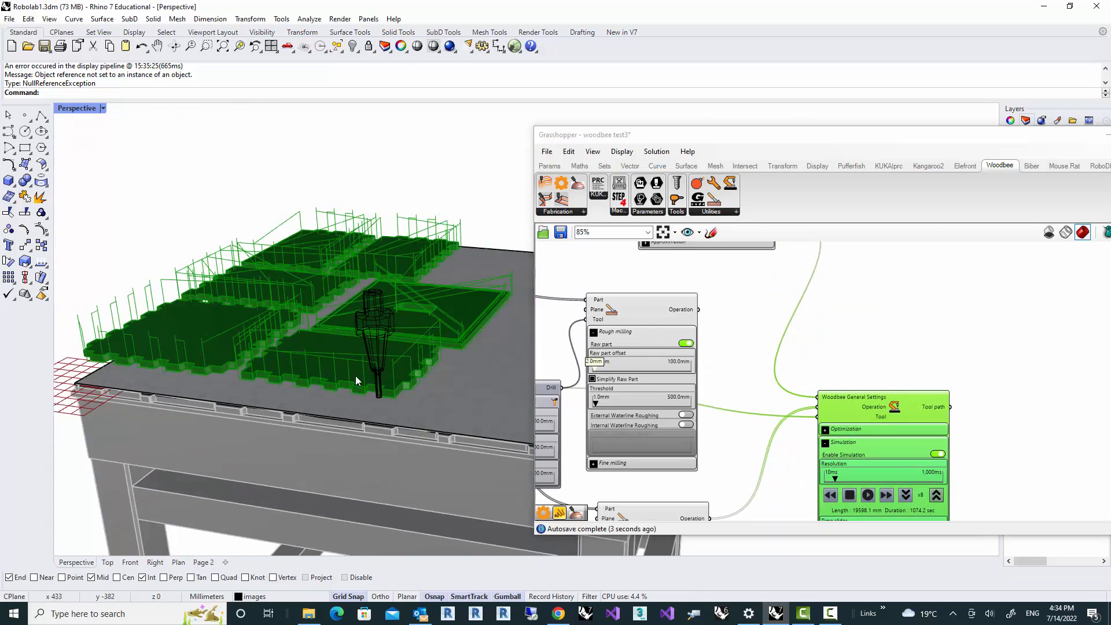
click(824, 342)
Step: Examine the 2D contouring toolpaths around the panels' outer edges alongside the fine milling options
right_drag(451, 350, 450, 365)
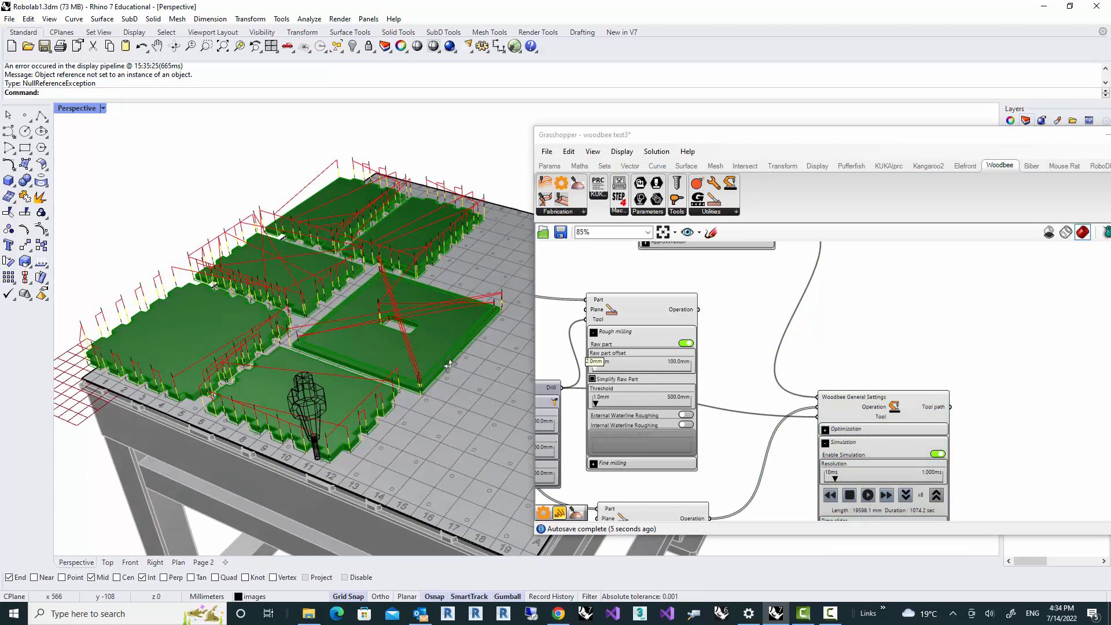
scroll(323, 393, up, 2)
scroll(259, 435, up, 3)
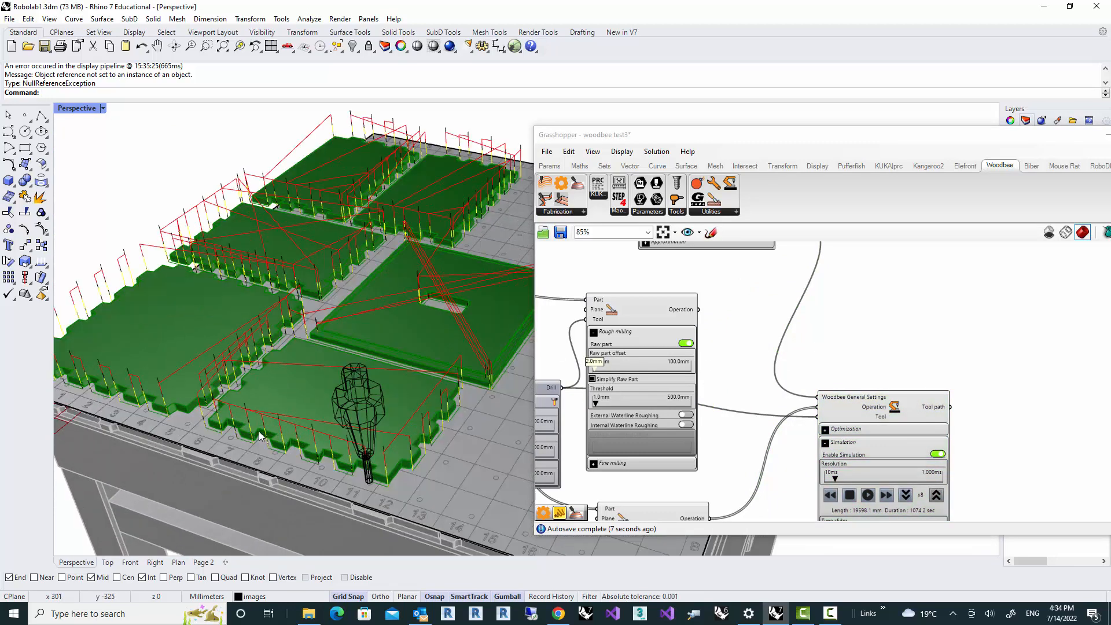
scroll(306, 473, up, 5)
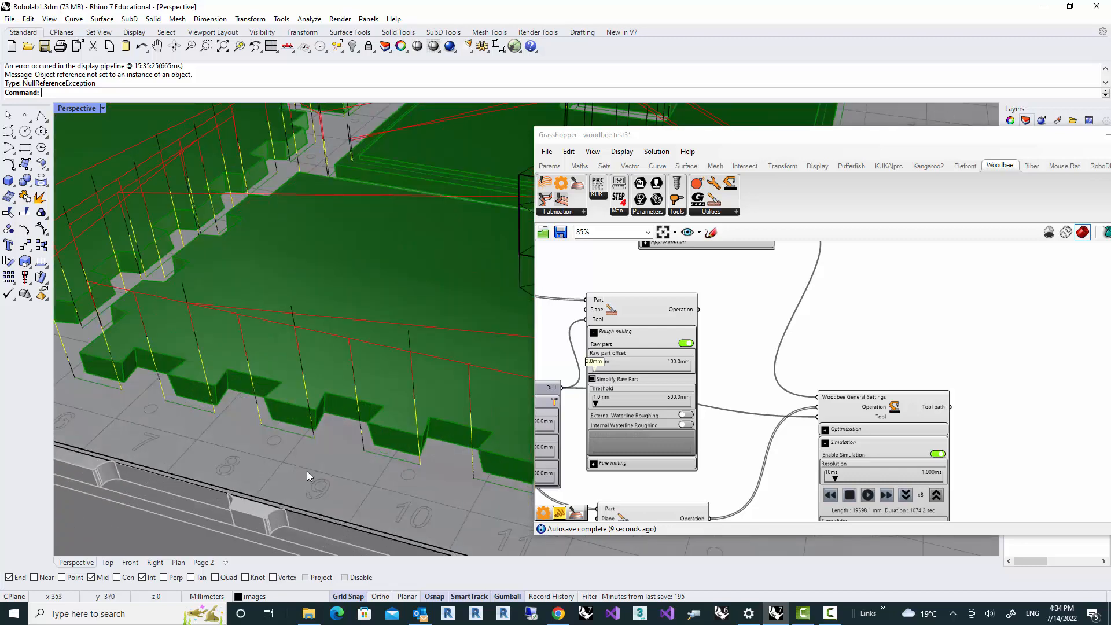
scroll(299, 464, down, 3)
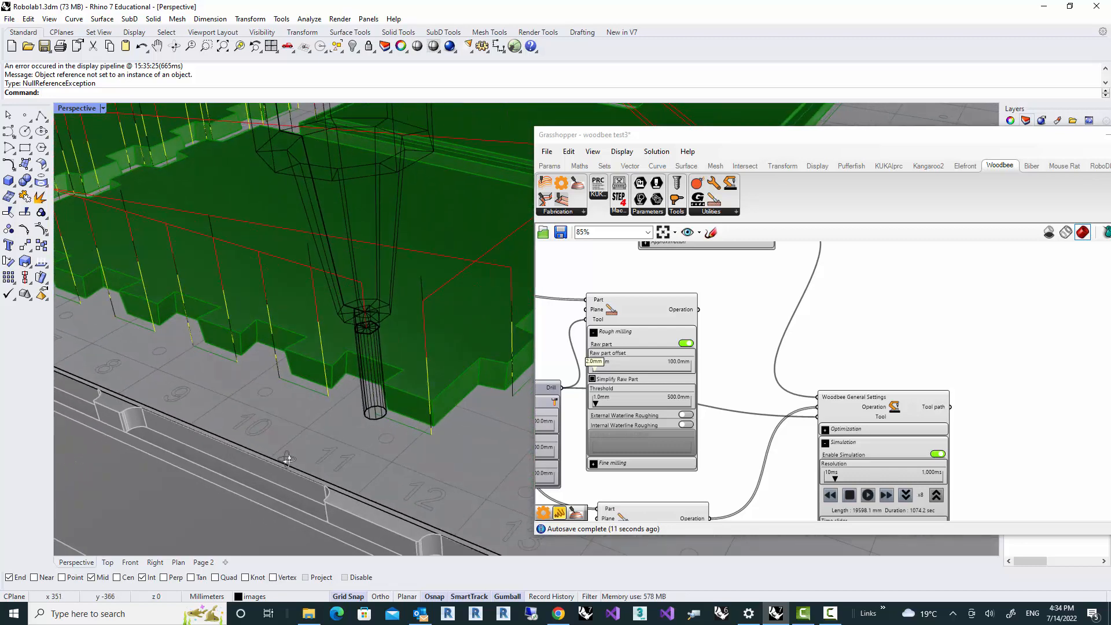
right_drag(288, 460, 300, 393)
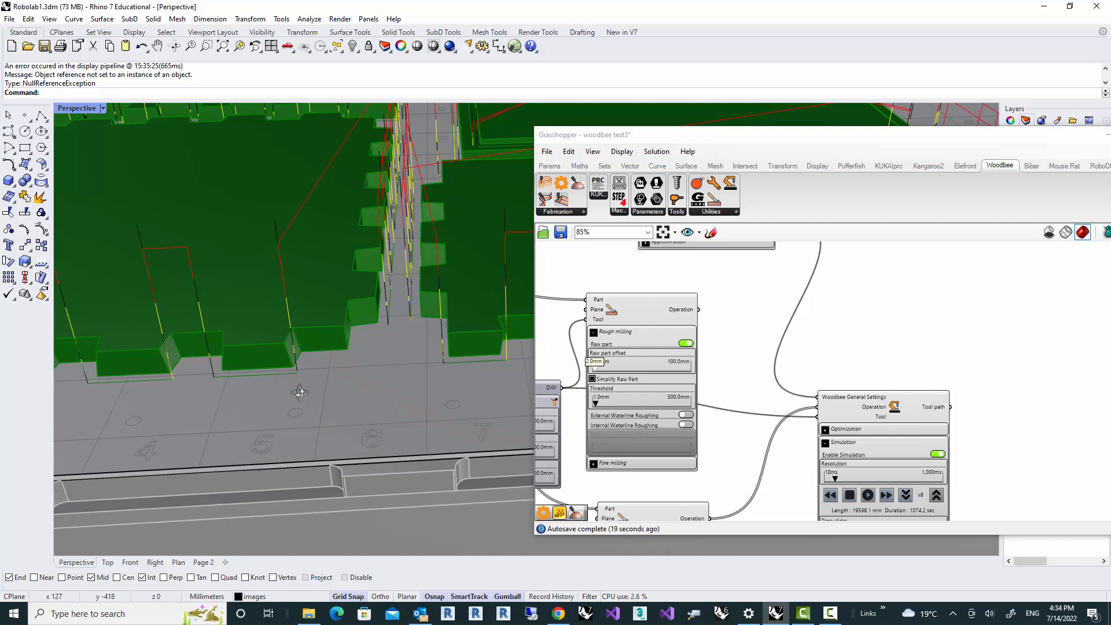
right_drag(768, 378, 788, 269)
right_drag(771, 425, 789, 315)
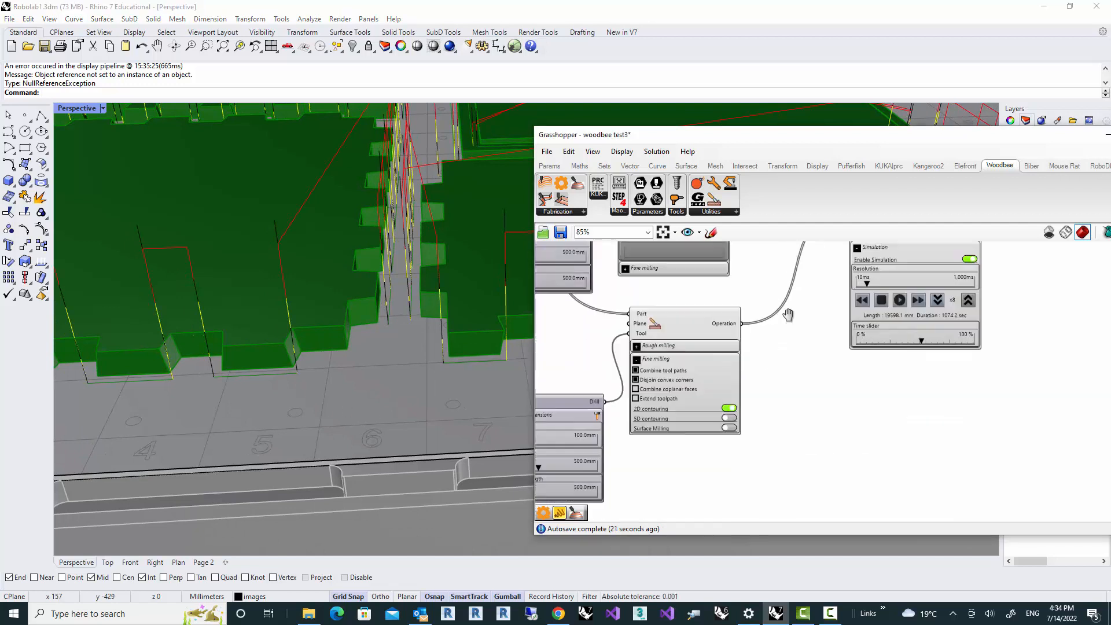
scroll(677, 414, up, 3)
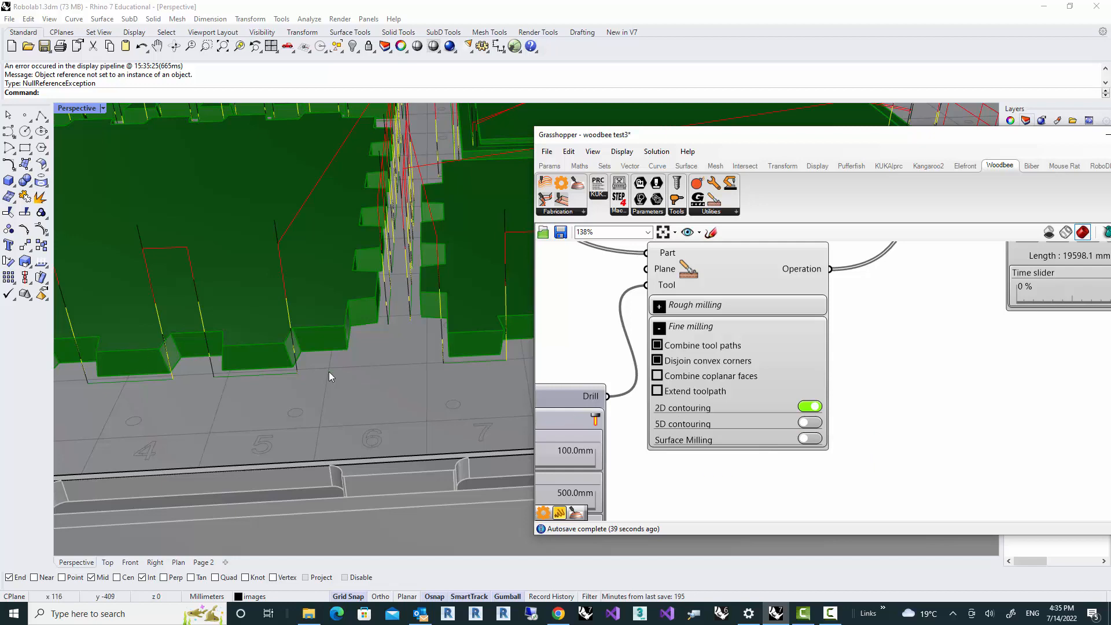
Step: Inspect the contouring toolpaths up close at the front panel's slanted finger joints and in the gap between neighbouring panels
right_drag(330, 377, 339, 374)
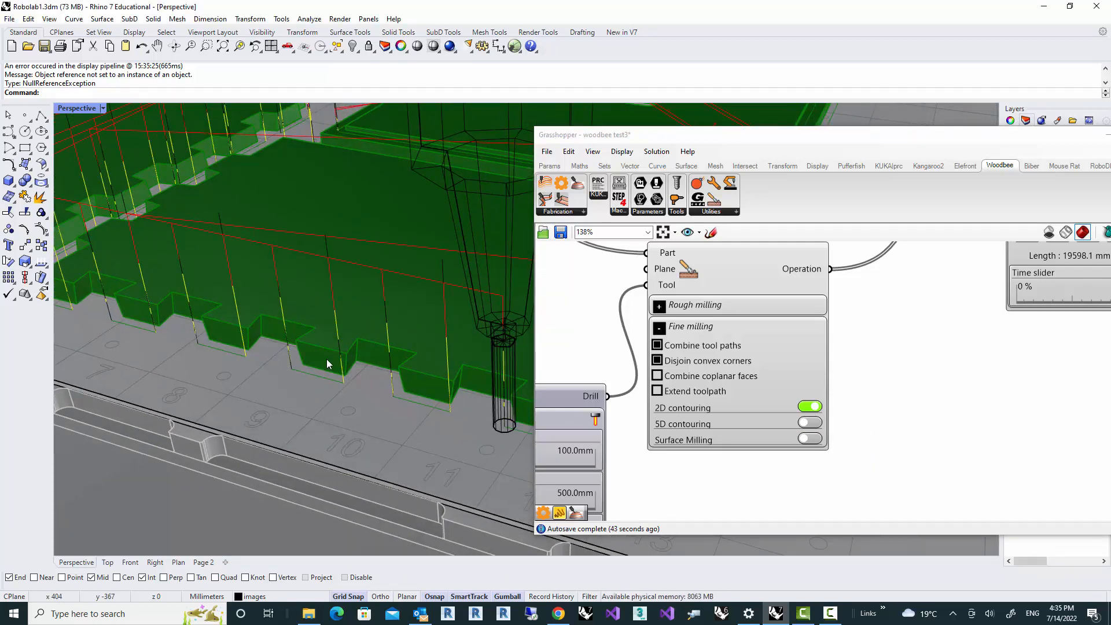
right_drag(326, 359, 378, 400)
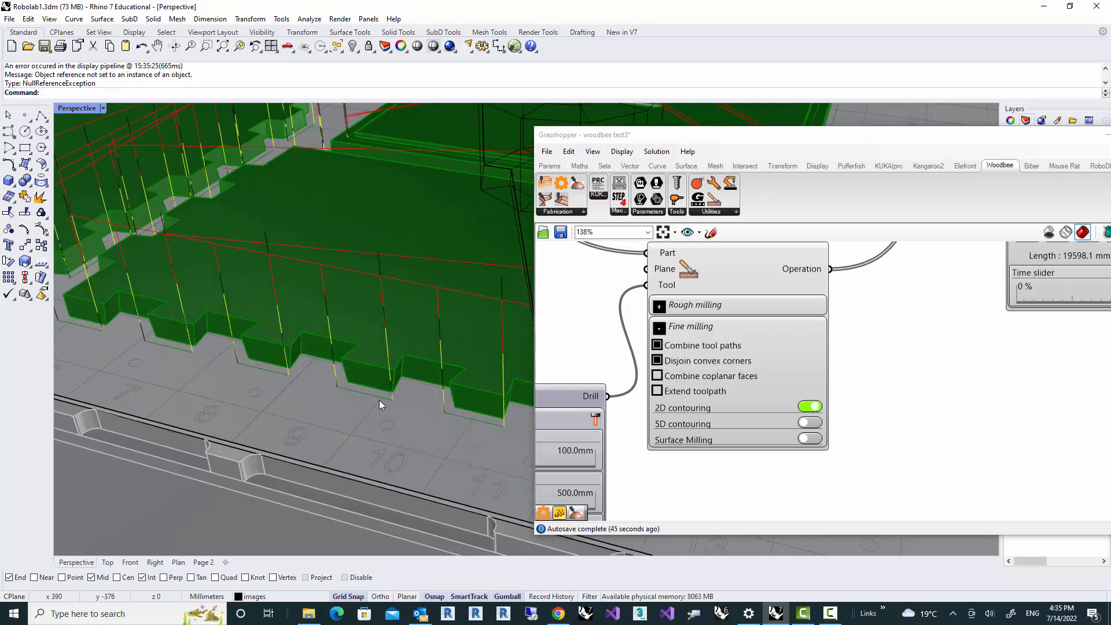
scroll(379, 401, up, 3)
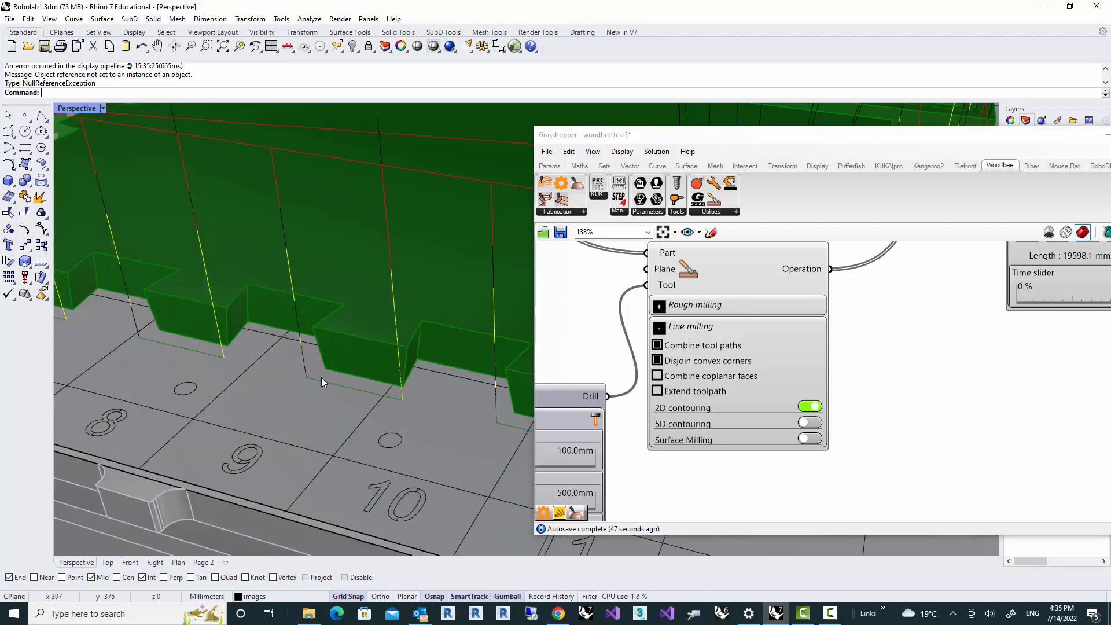
right_drag(320, 381, 335, 380)
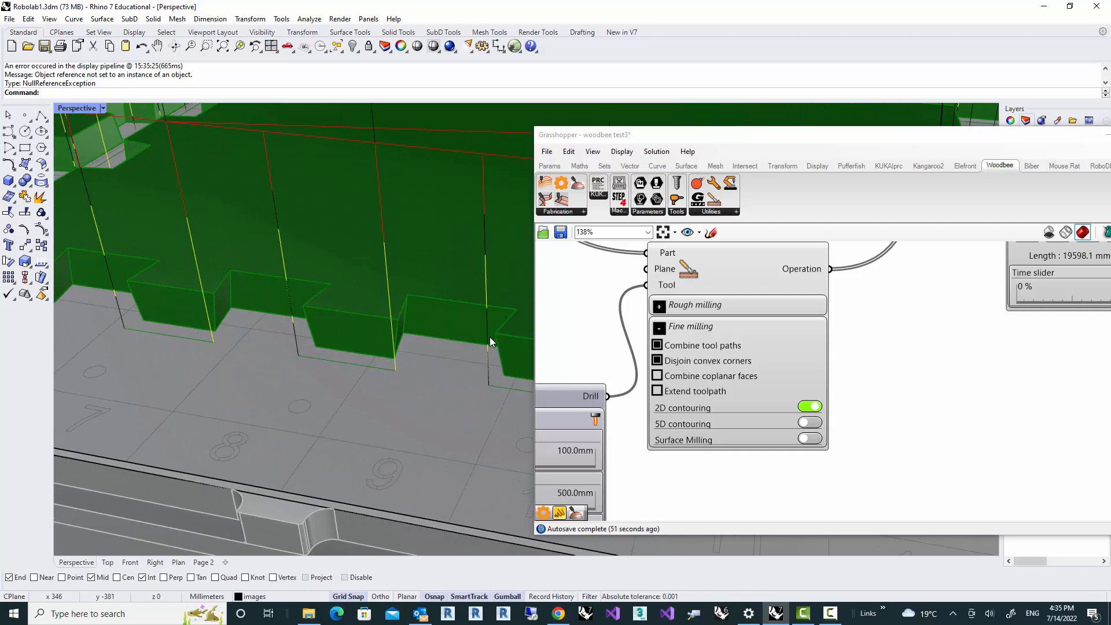
right_drag(490, 337, 387, 380)
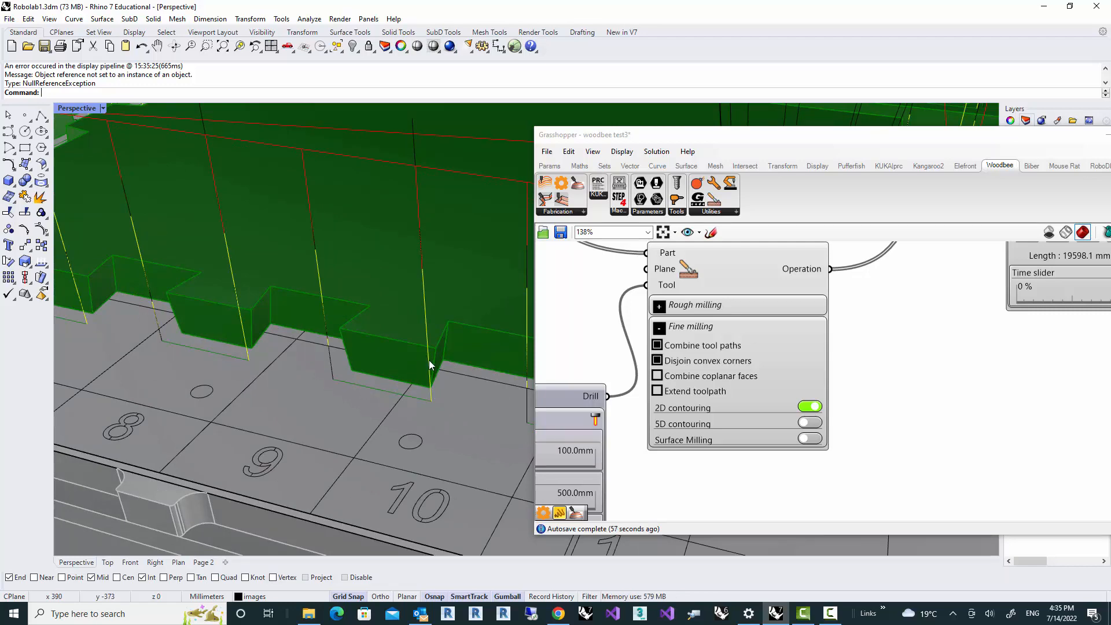
scroll(384, 387, down, 9)
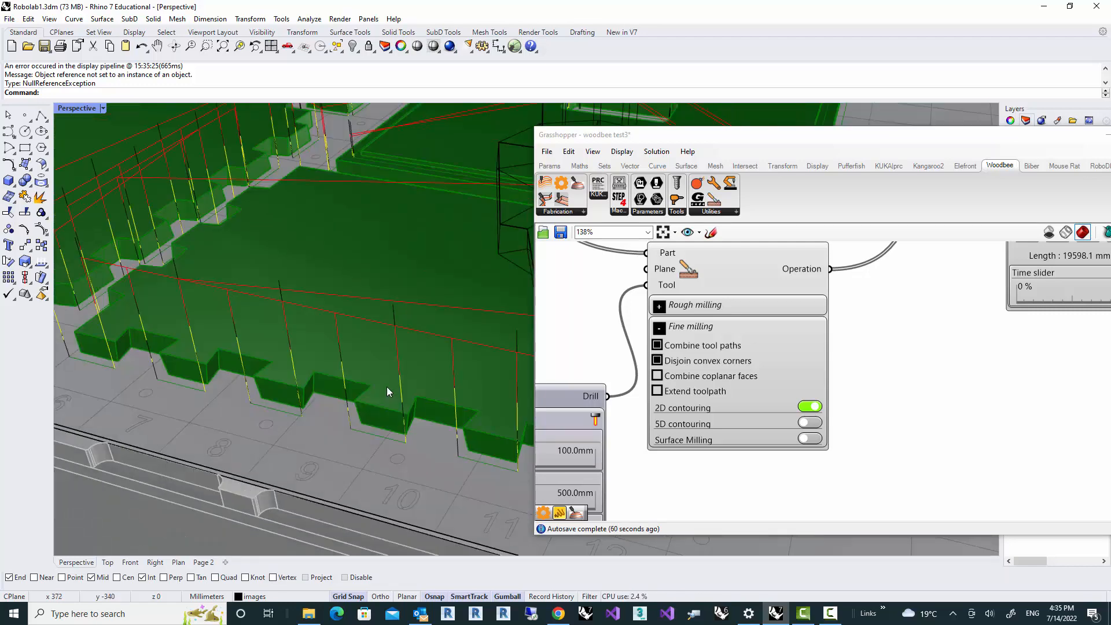
right_drag(283, 369, 204, 339)
scroll(175, 313, up, 5)
scroll(174, 310, up, 3)
right_drag(173, 387, 227, 322)
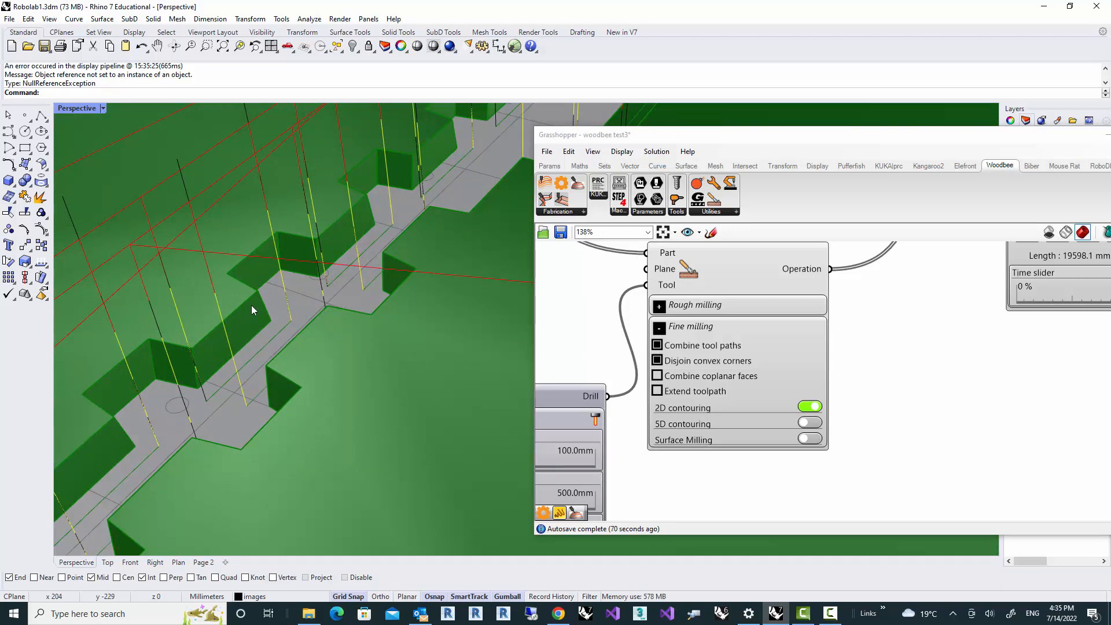
scroll(245, 307, up, 2)
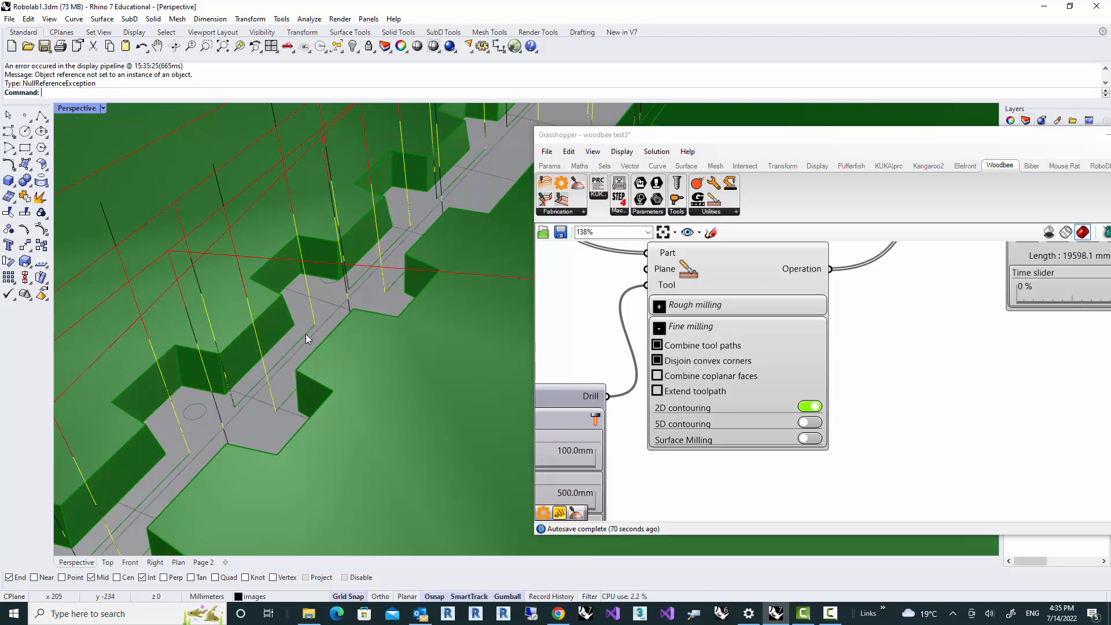
right_drag(305, 335, 360, 338)
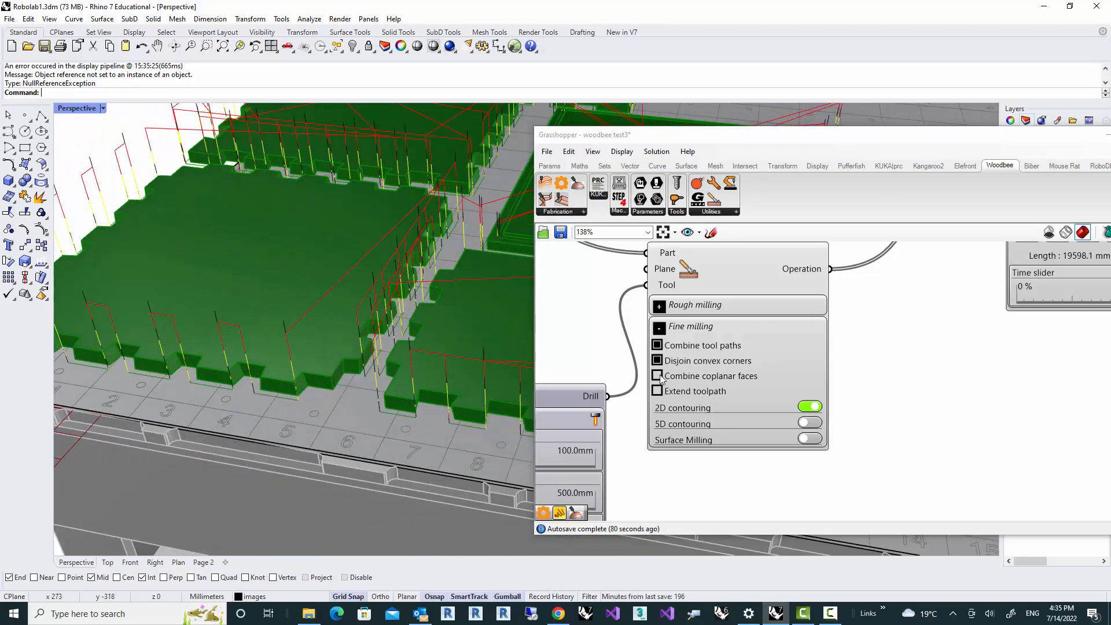
Step: Turn on Combine coplanar faces in the fine milling options of the 2D contouring operation
right_drag(887, 369, 670, 468)
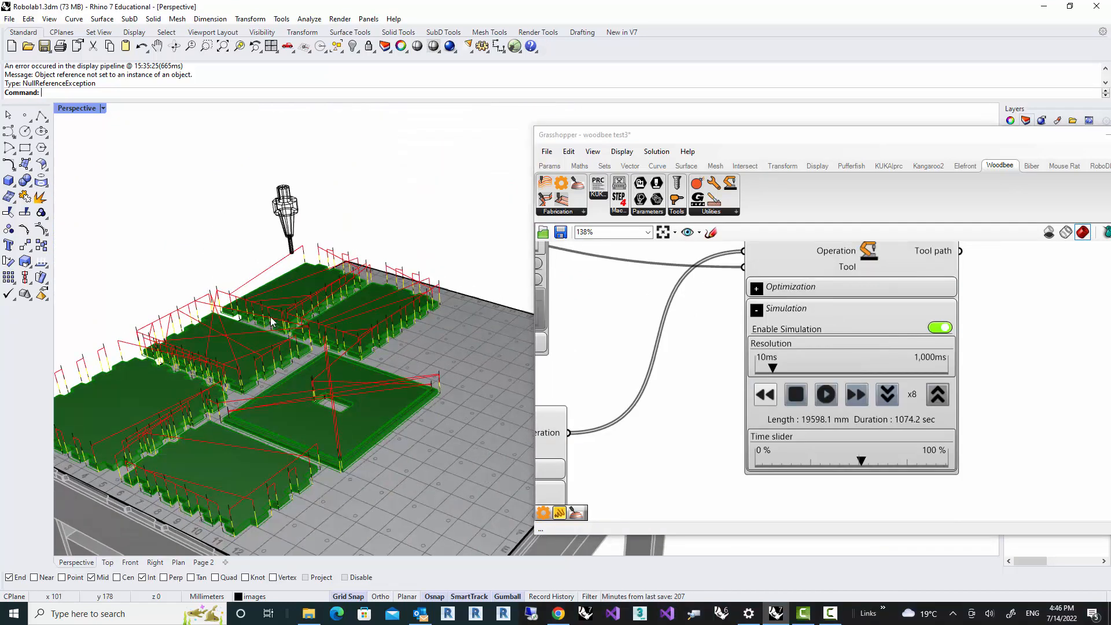
scroll(270, 317, up, 2)
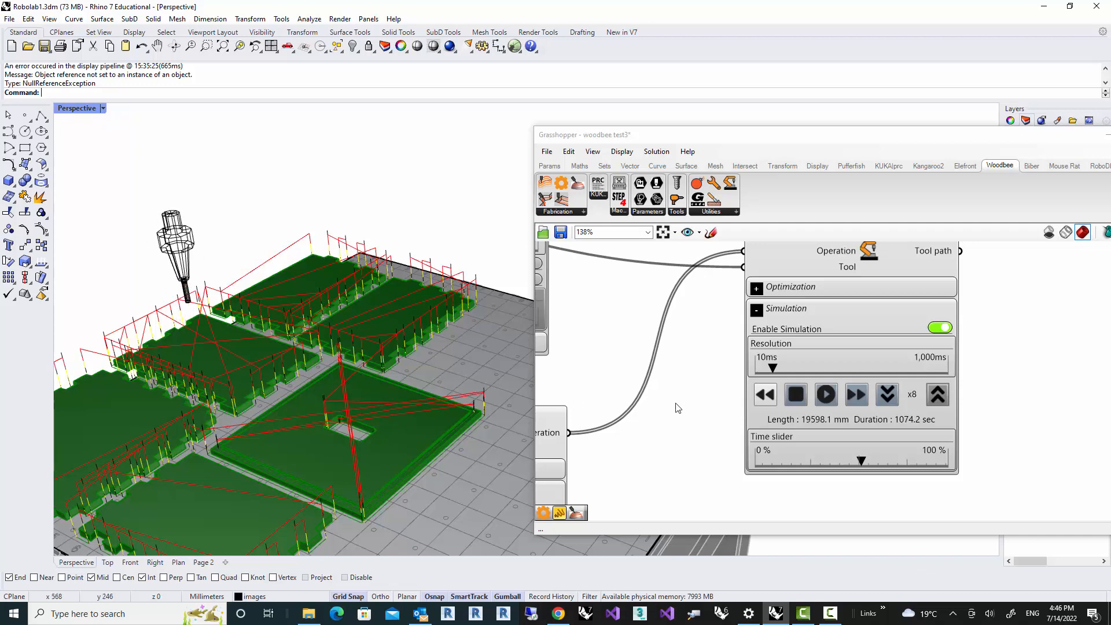
right_drag(659, 457, 807, 342)
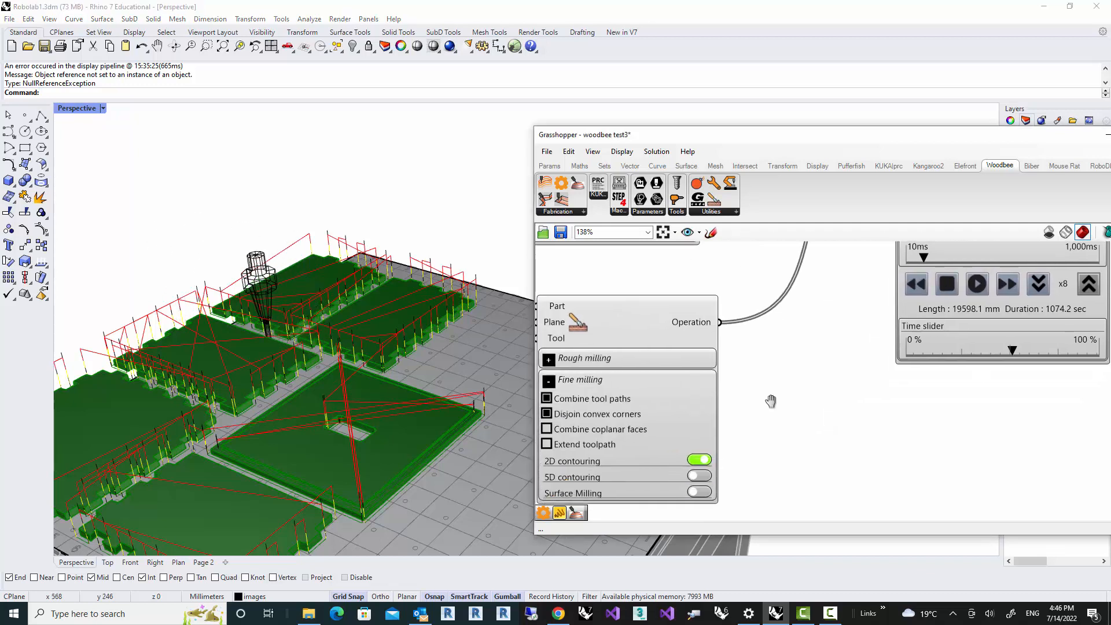
right_drag(771, 401, 824, 340)
scroll(824, 389, up, 2)
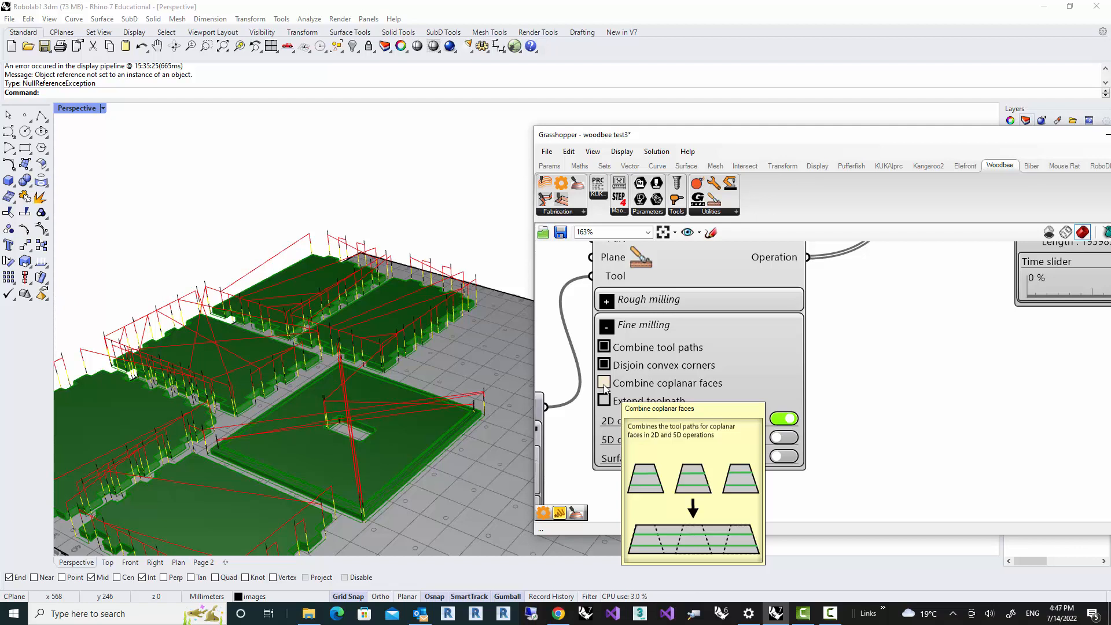
click(604, 383)
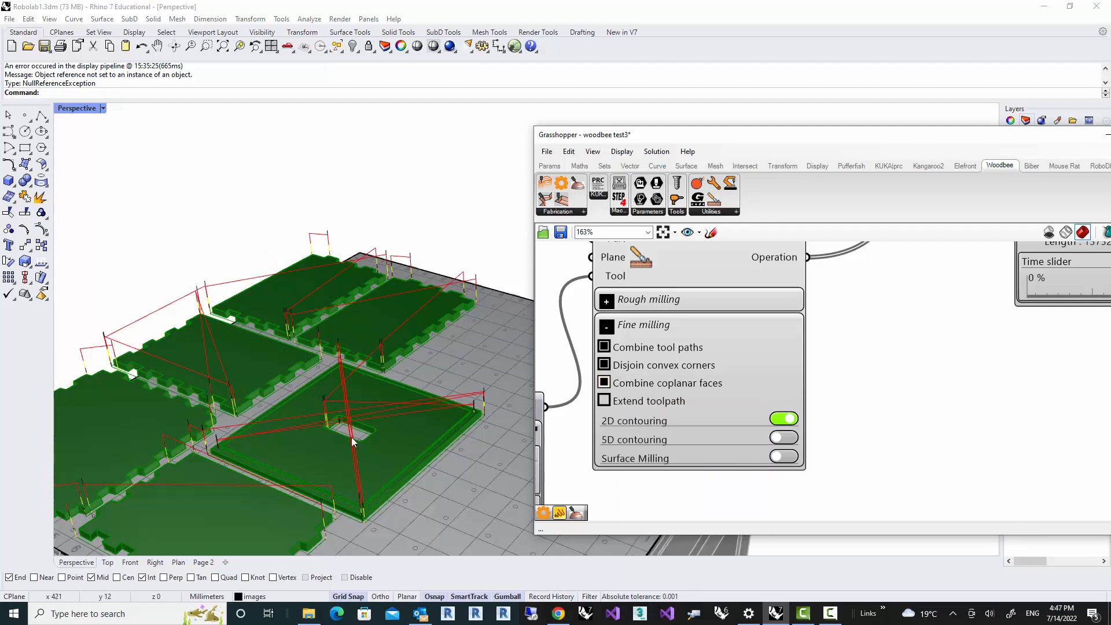
Step: Play the tool-path simulation of the 2D contouring and watch the tool travel around the panels
right_drag(276, 447, 306, 409)
right_drag(882, 355, 698, 439)
click(793, 423)
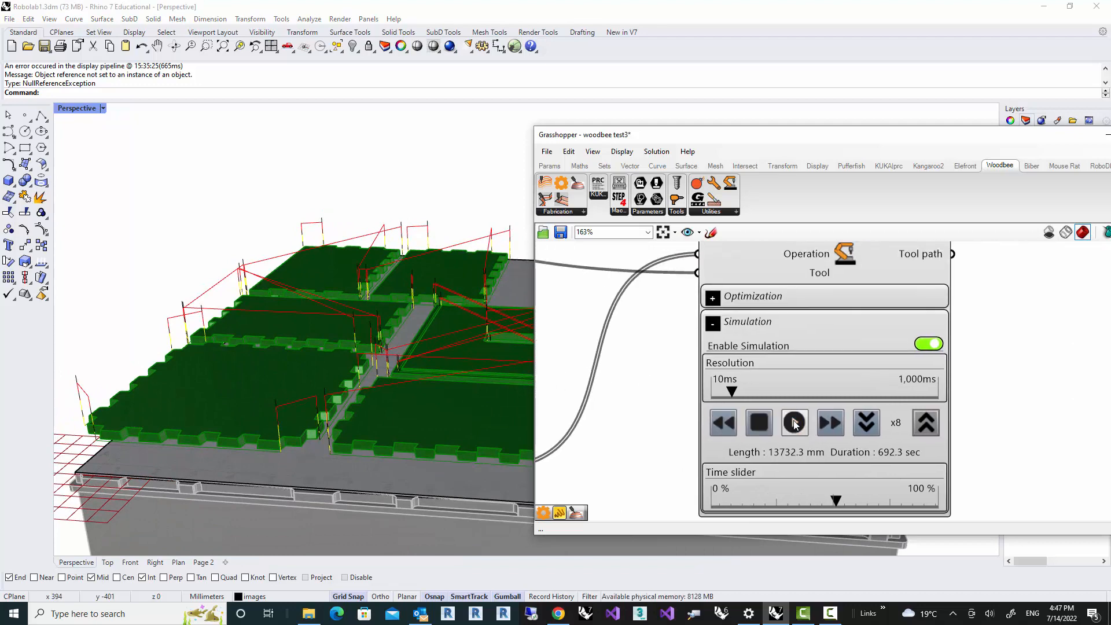
right_drag(384, 449, 340, 450)
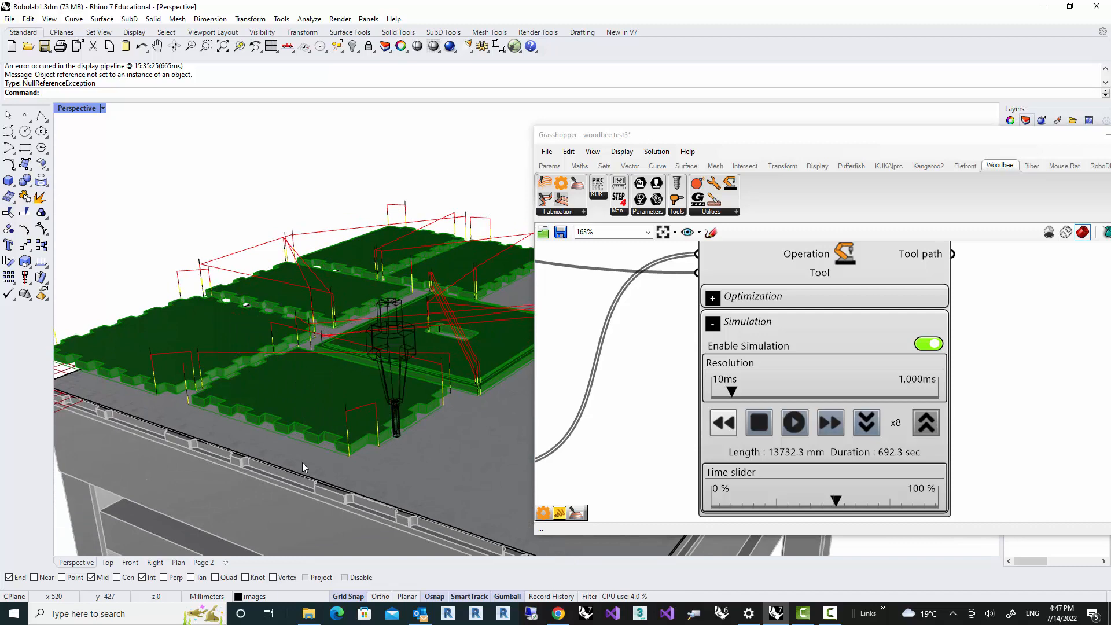
right_drag(302, 463, 381, 441)
scroll(301, 446, up, 5)
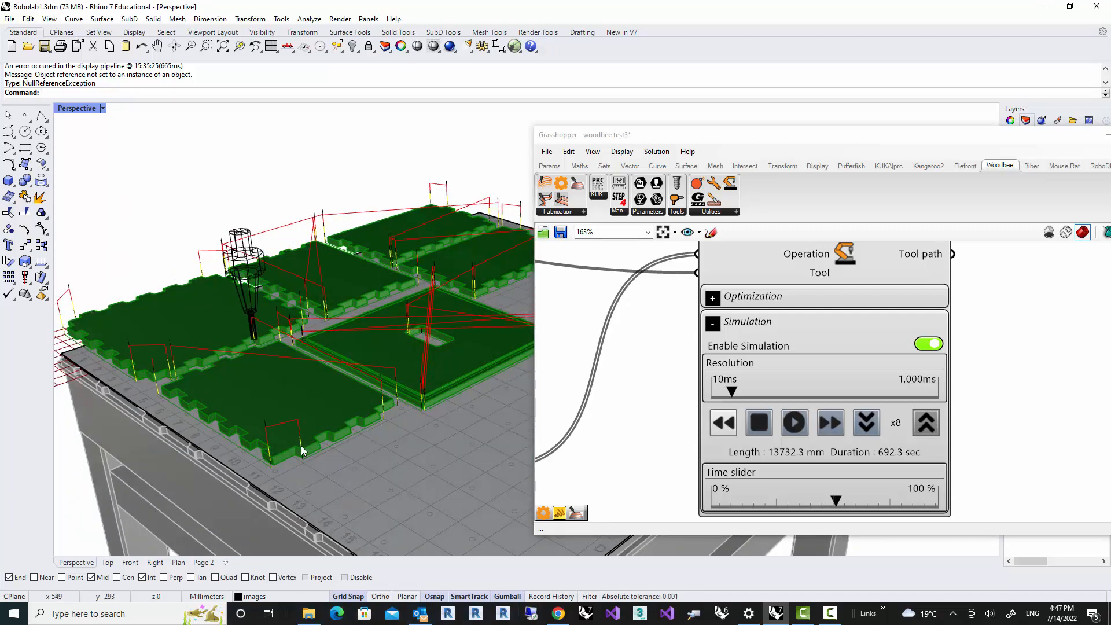
scroll(439, 397, down, 5)
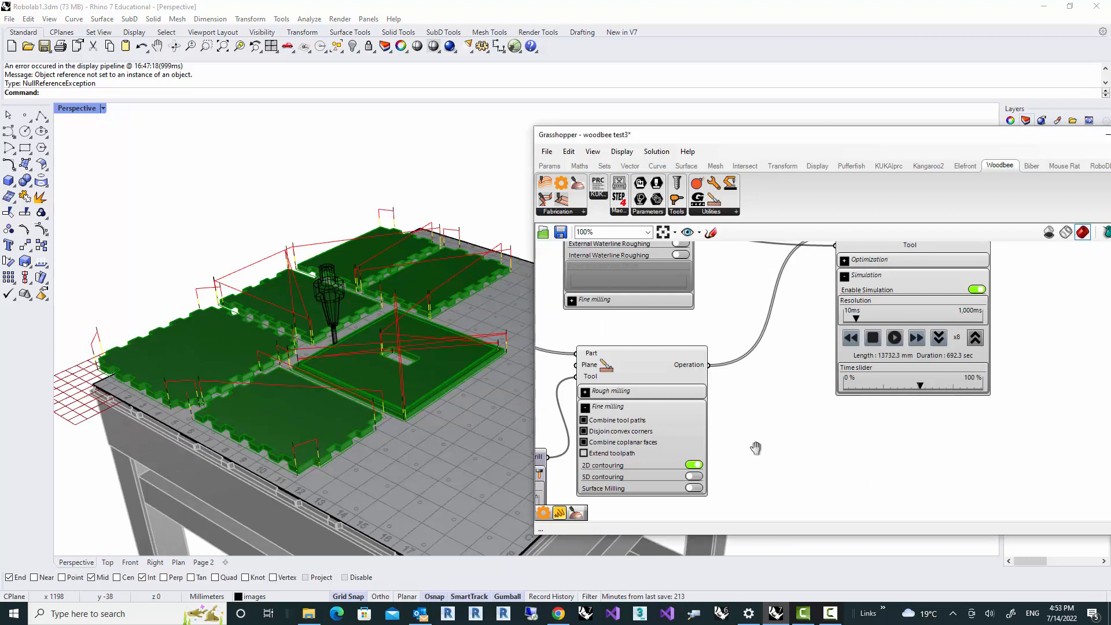
Step: Duplicate the fine milling Planar Sheet component below the original and switch the copy from 2D contouring to 5D contouring
right_drag(754, 455, 861, 394)
scroll(855, 389, up, 1)
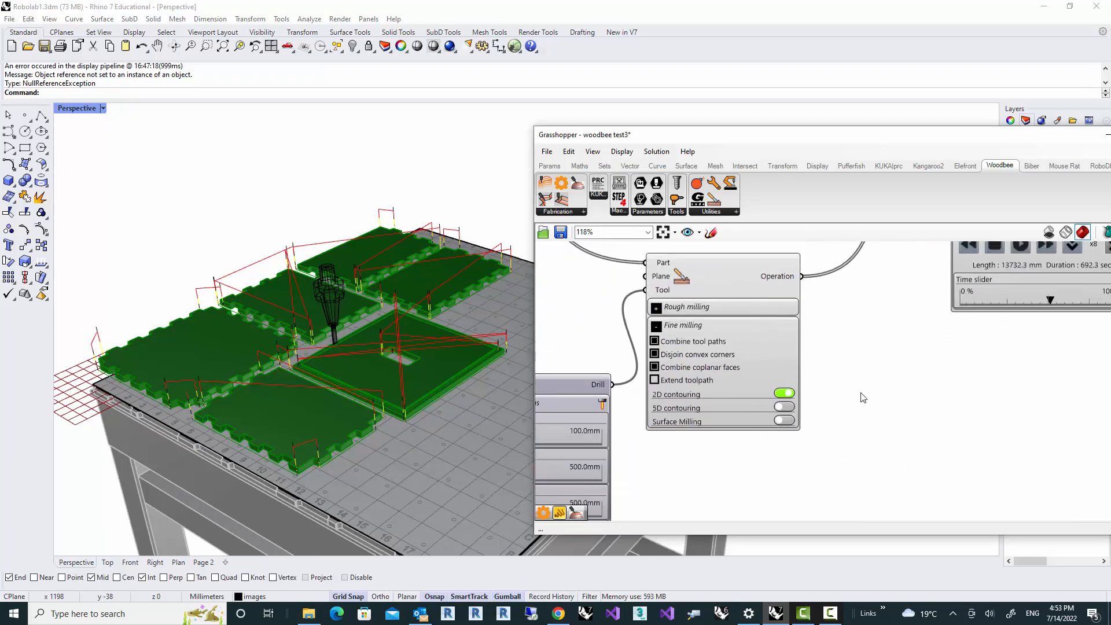
click(691, 283)
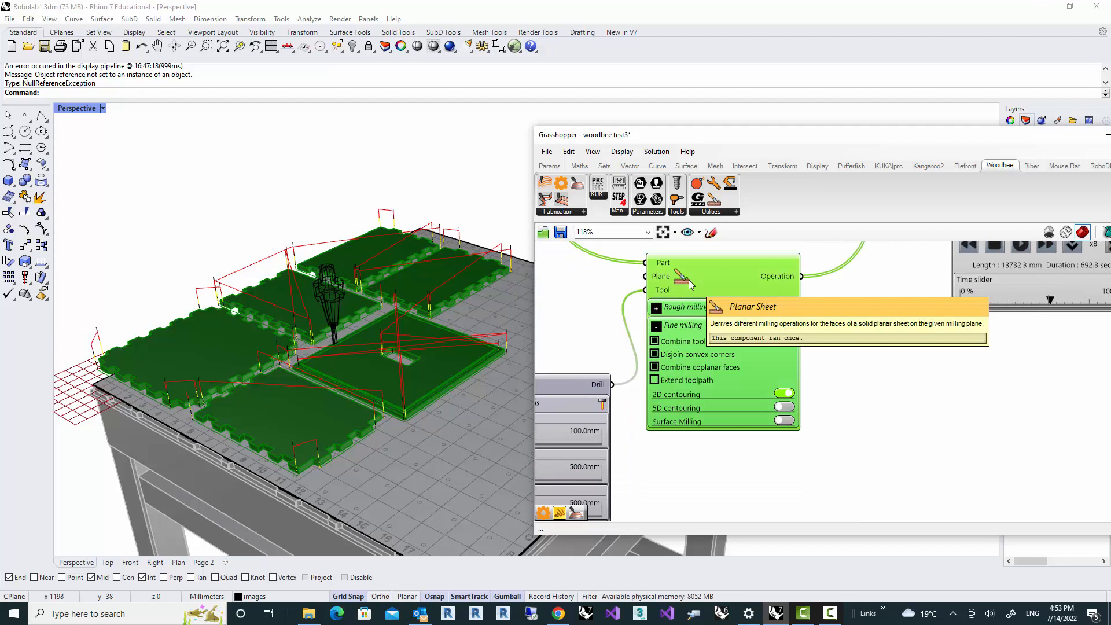
alt+drag(689, 280, 682, 457)
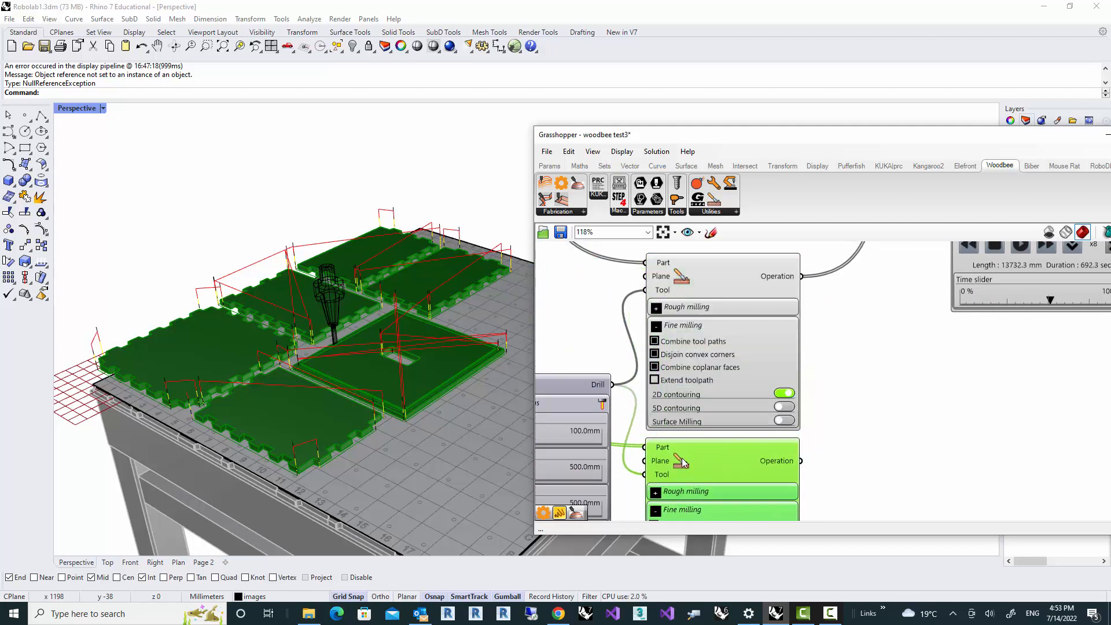
right_drag(813, 475, 864, 322)
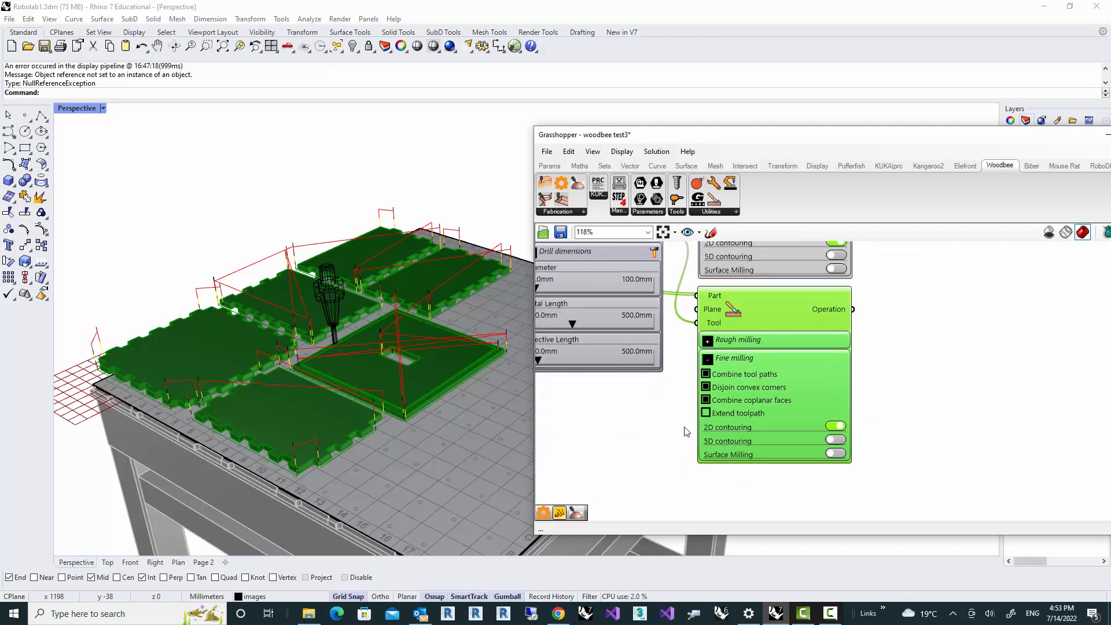
scroll(876, 451, up, 2)
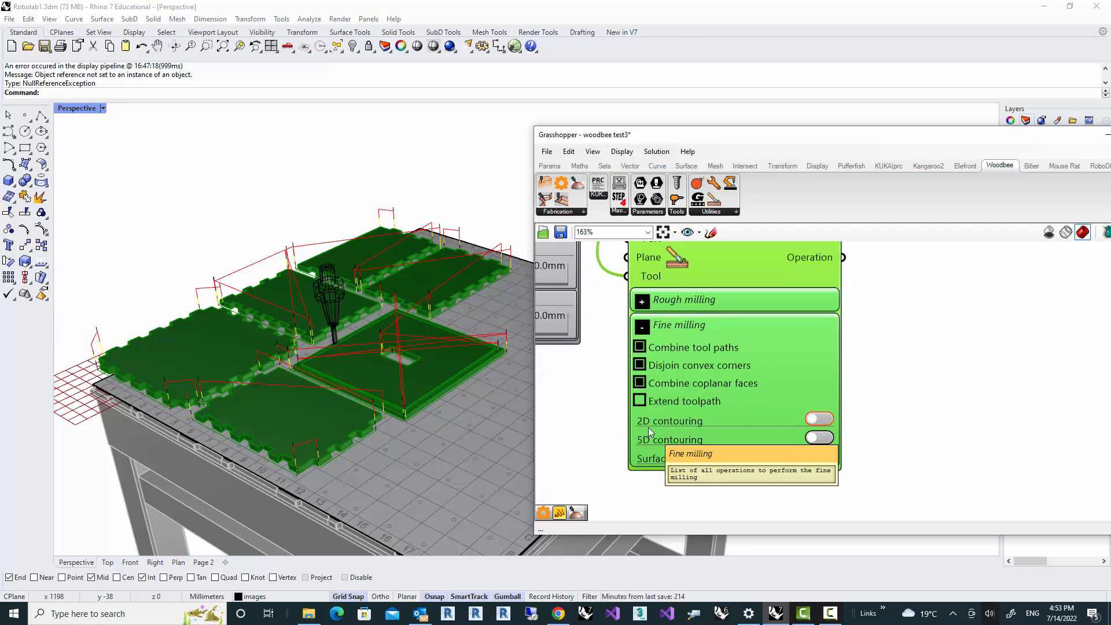
click(825, 440)
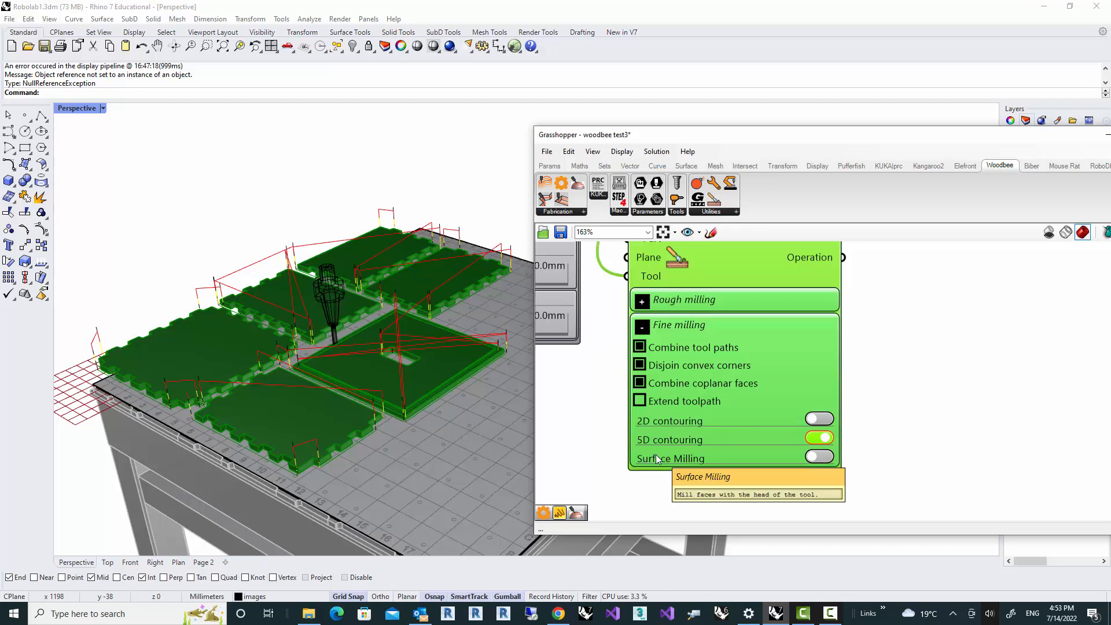
Step: Connect the 5D contouring component's Operation output to the tool-path simulator's Operation input in place of the 2D contouring
scroll(655, 454, down, 3)
right_drag(796, 374, 691, 498)
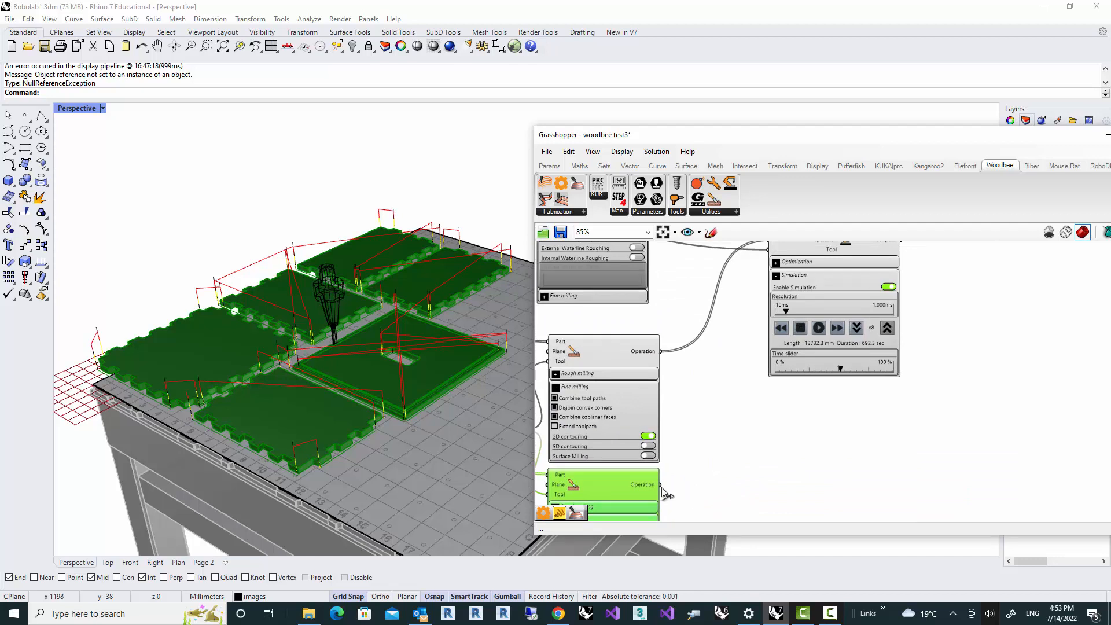
drag(662, 485, 765, 272)
scroll(739, 367, down, 1)
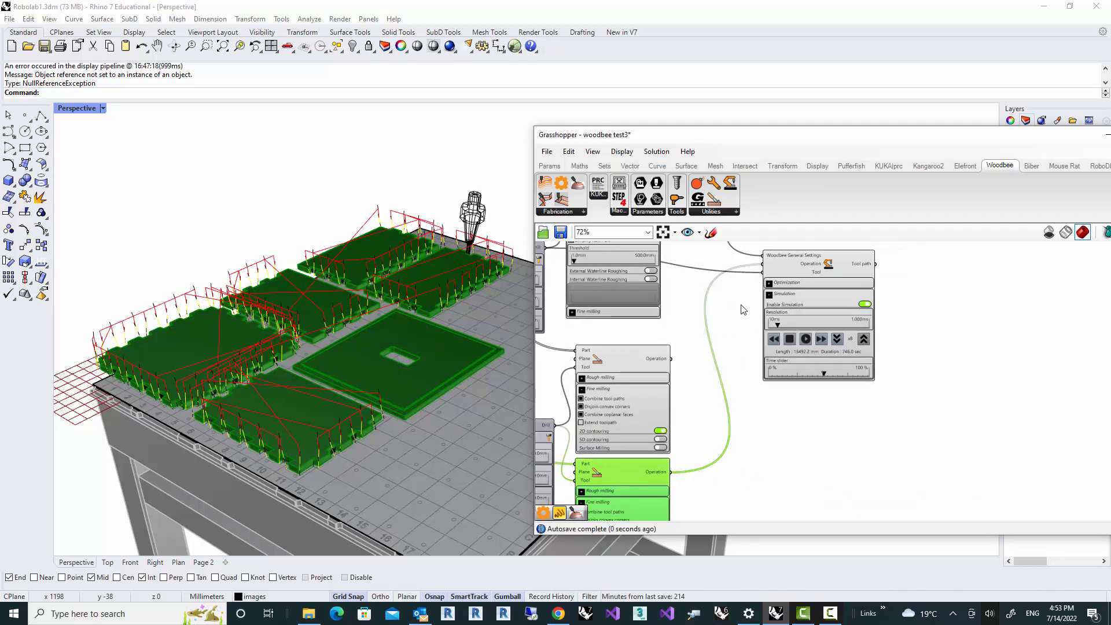
Step: Examine the 5D contouring toolpaths up close along the slanted faces of the panels' finger joints
scroll(693, 359, up, 3)
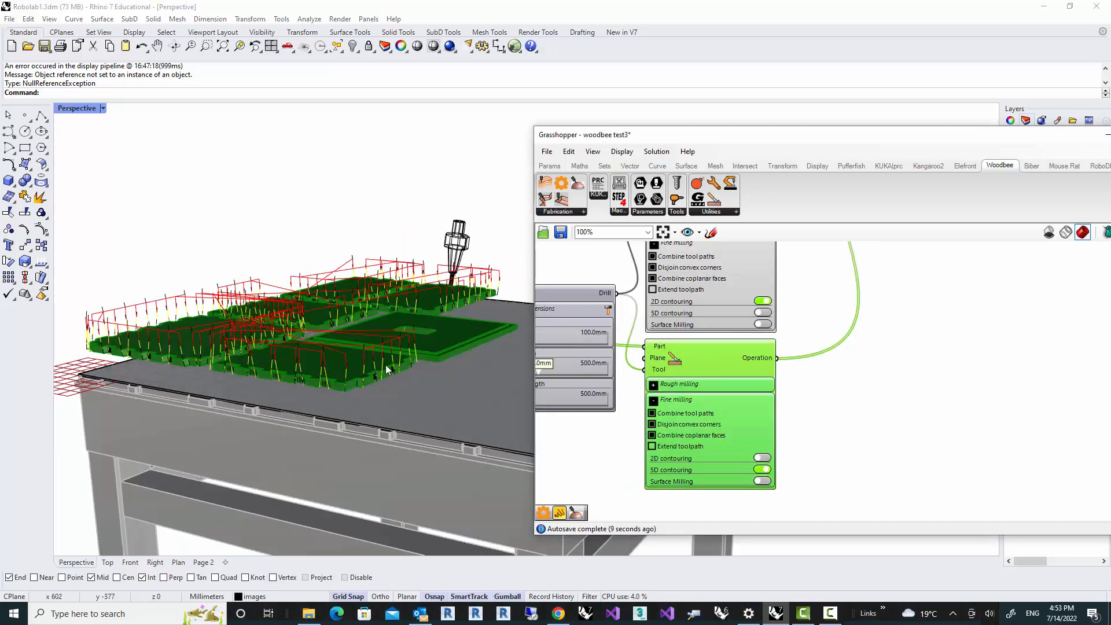
right_drag(376, 369, 372, 377)
scroll(358, 395, up, 5)
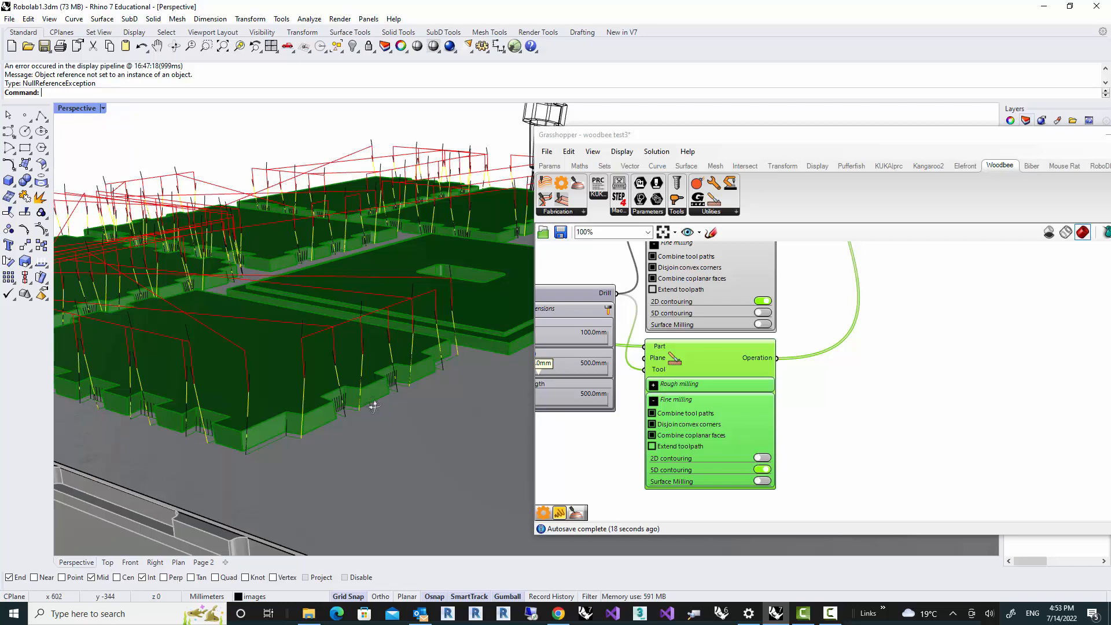
right_drag(375, 407, 346, 483)
scroll(324, 371, up, 10)
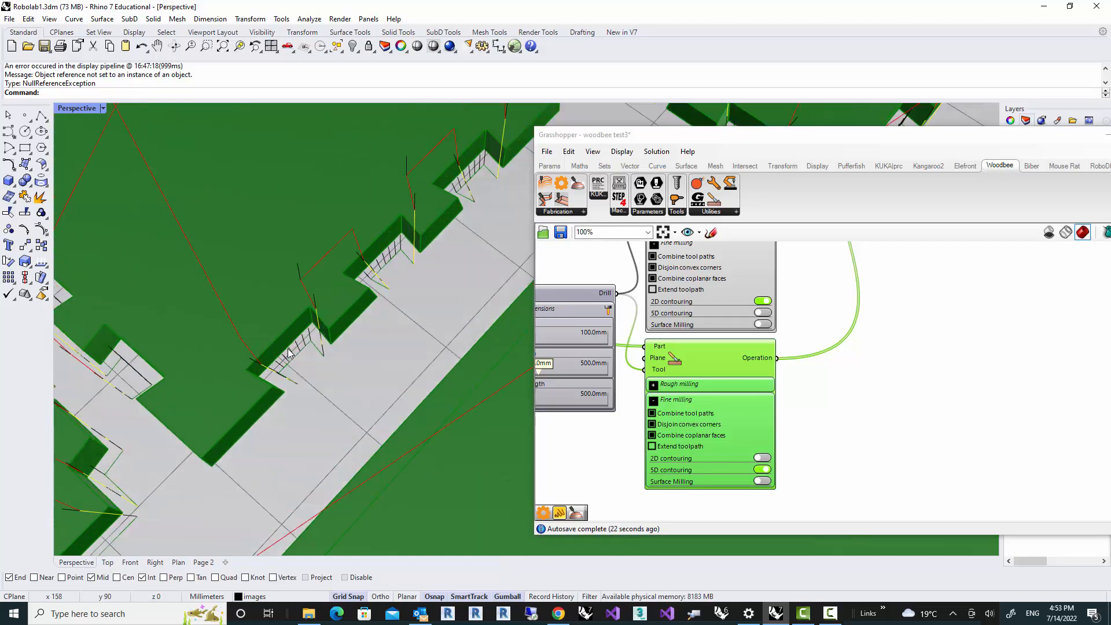
right_drag(292, 358, 297, 373)
Step: Play the simulation of the 5D contouring at x1 speed and watch the tool tilt along the finger joints
right_drag(804, 346, 713, 507)
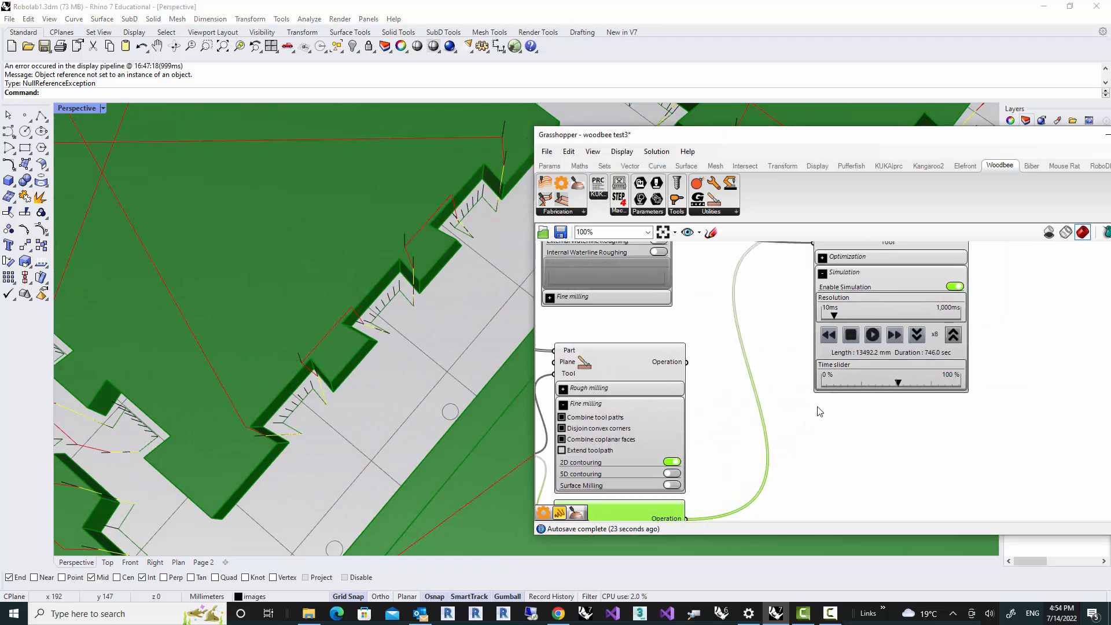
click(872, 336)
scroll(405, 301, down, 8)
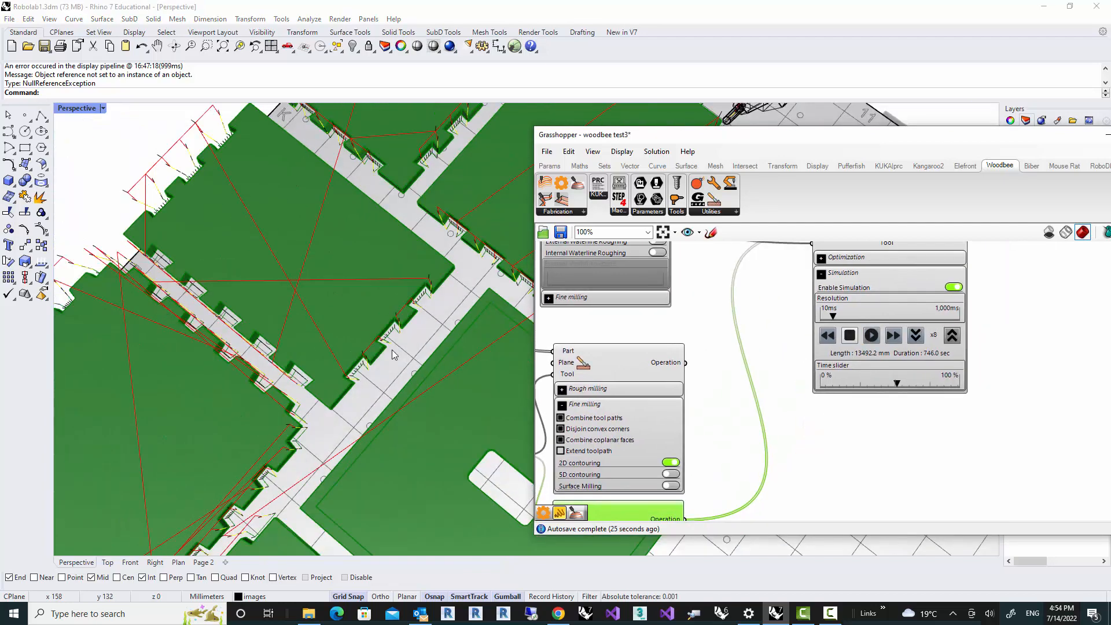
scroll(451, 242, up, 5)
right_drag(449, 242, 427, 264)
click(916, 335)
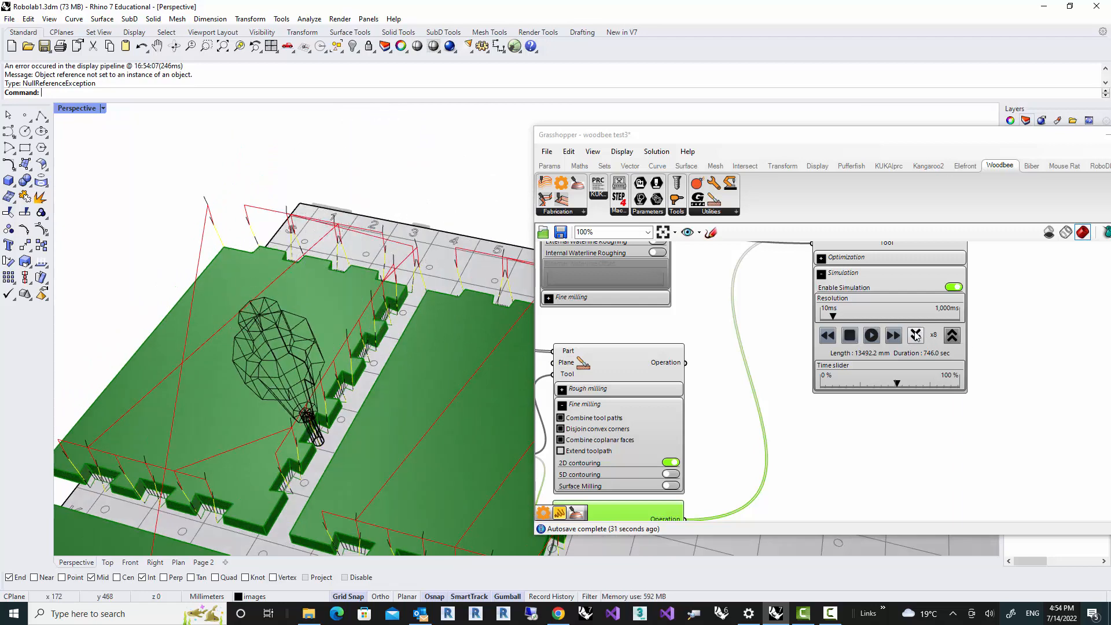
click(916, 336)
click(915, 335)
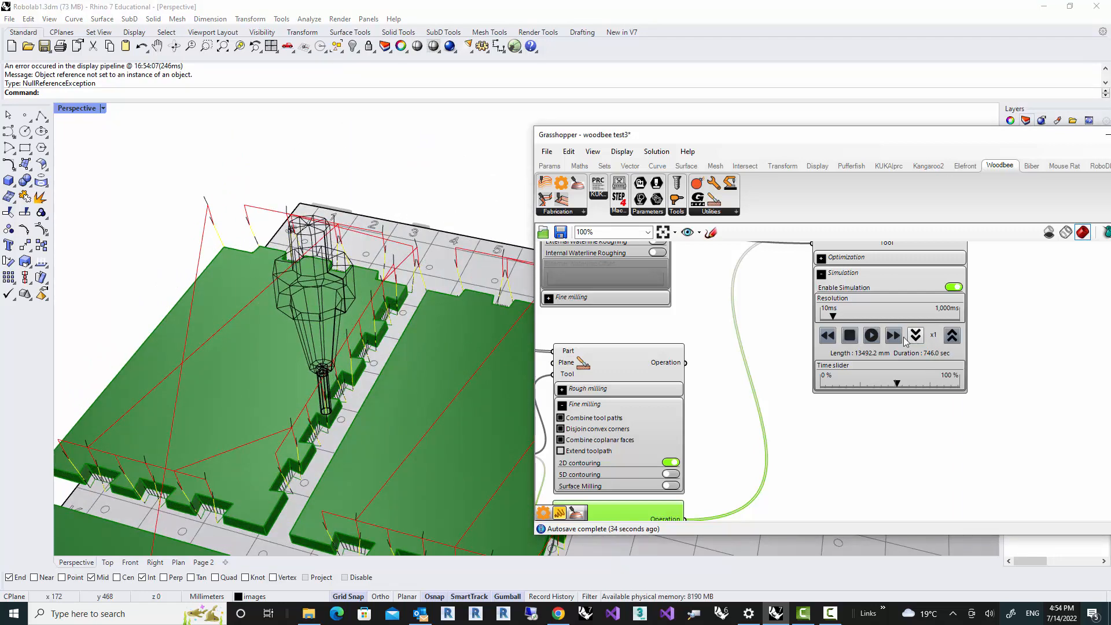
right_drag(381, 410, 368, 391)
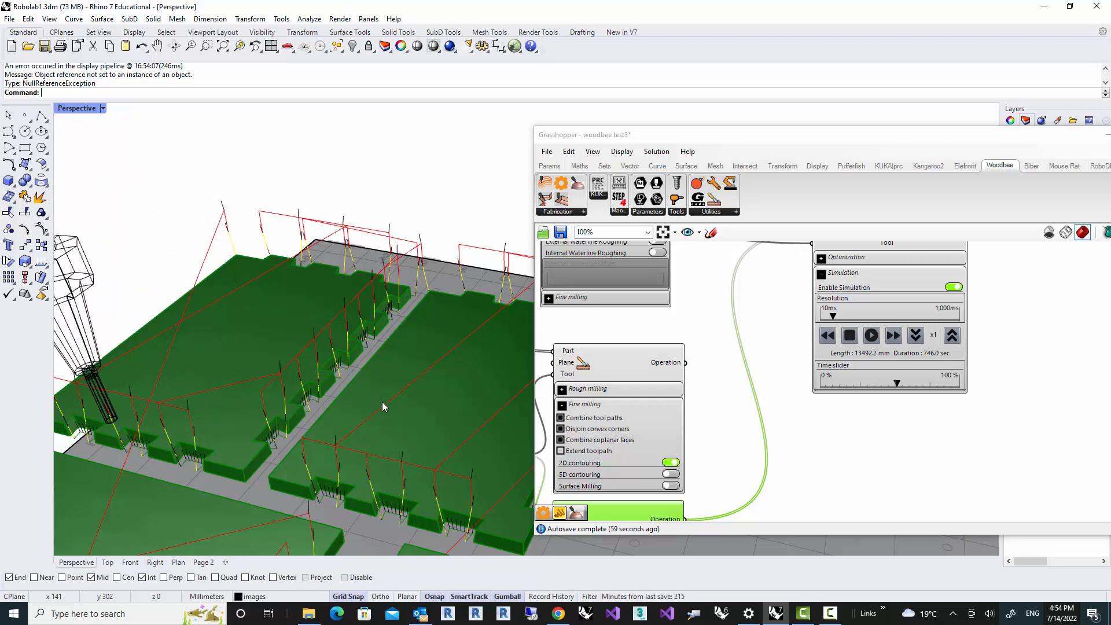
right_drag(369, 401, 368, 395)
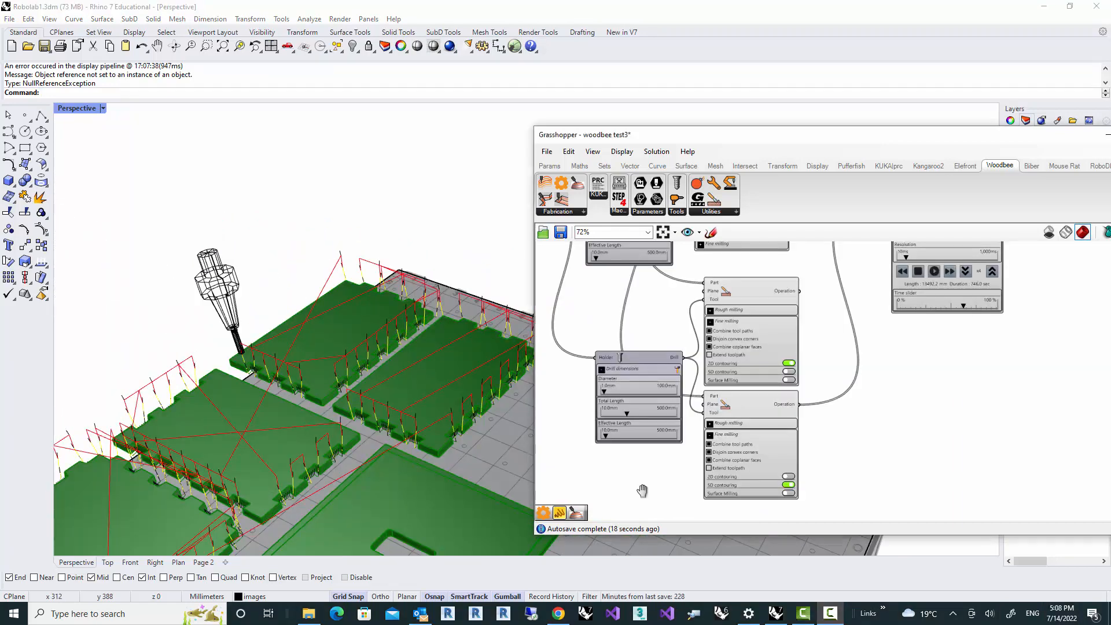
Step: Trace which Drilling Tool component feeds the tool-path simulator and which one feeds the two fine milling operations
right_drag(840, 409, 838, 412)
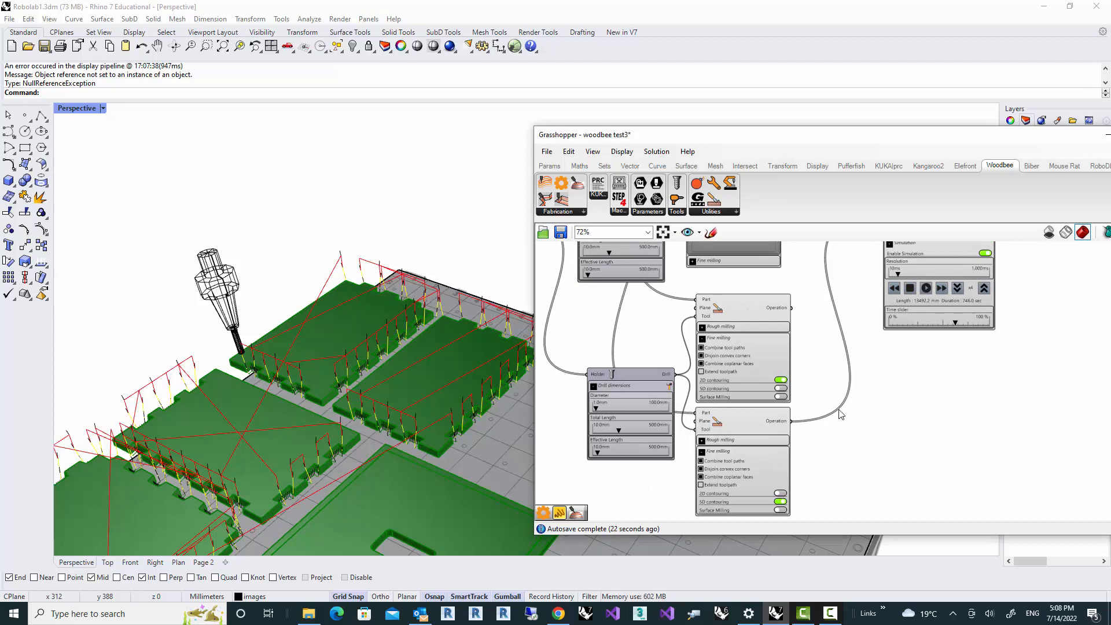
right_click(842, 371)
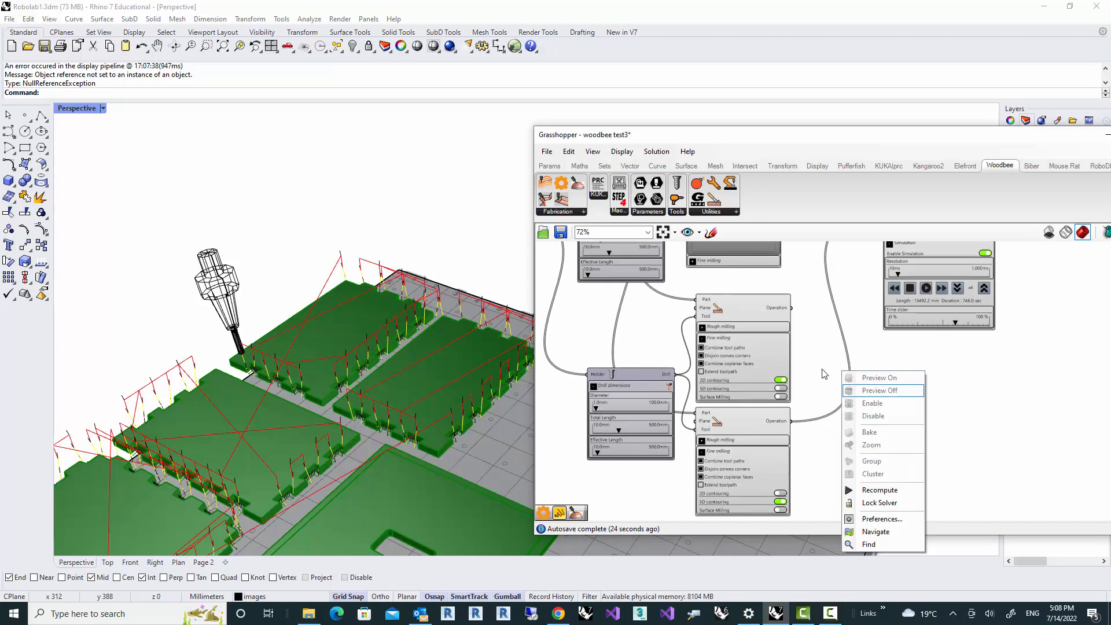
right_click(827, 351)
click(822, 331)
right_drag(816, 325, 834, 428)
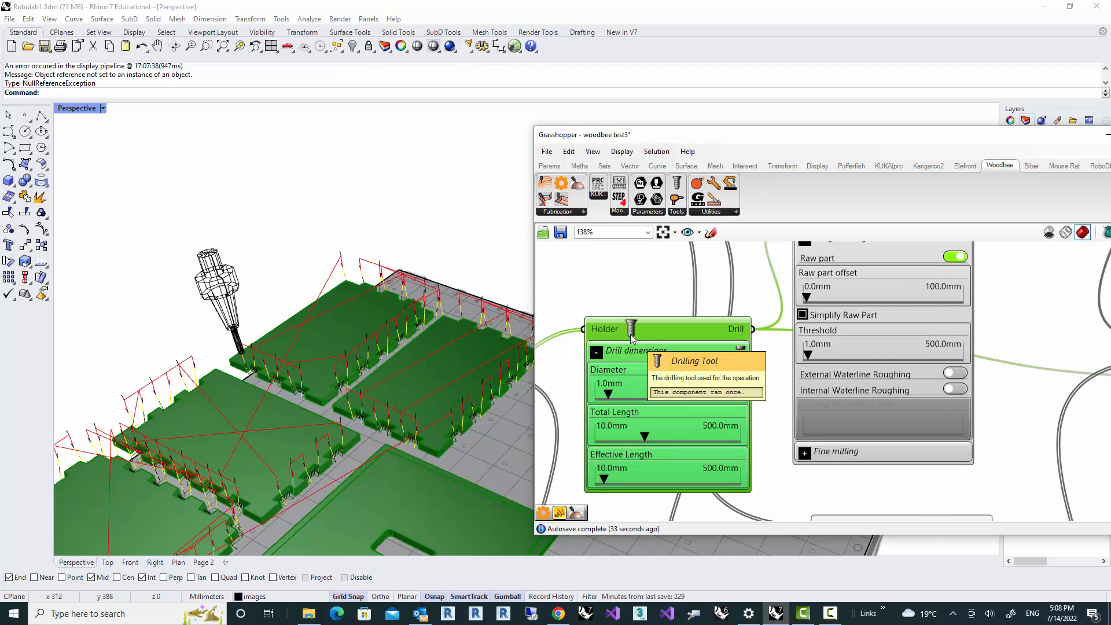
right_drag(676, 293, 648, 294)
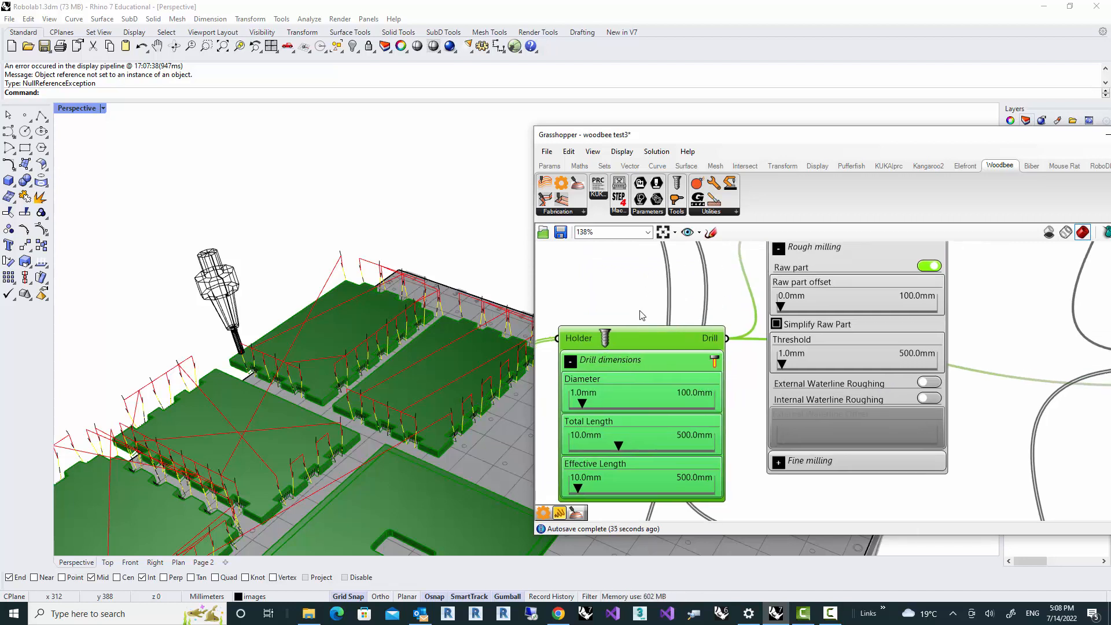
scroll(639, 312, down, 2)
right_drag(917, 391, 778, 342)
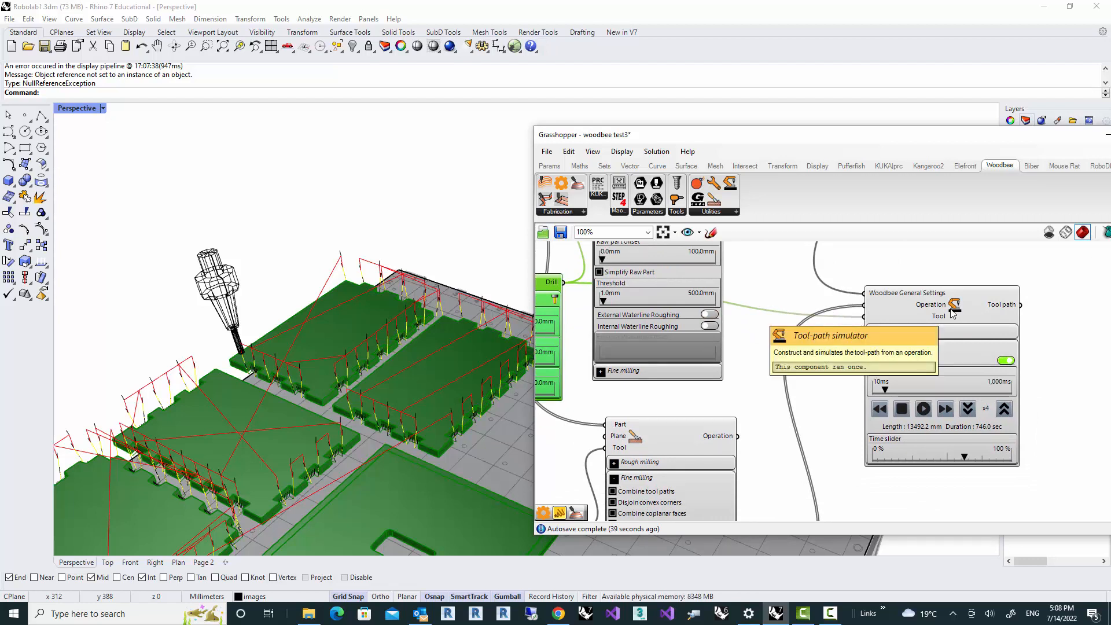
right_drag(797, 490, 900, 296)
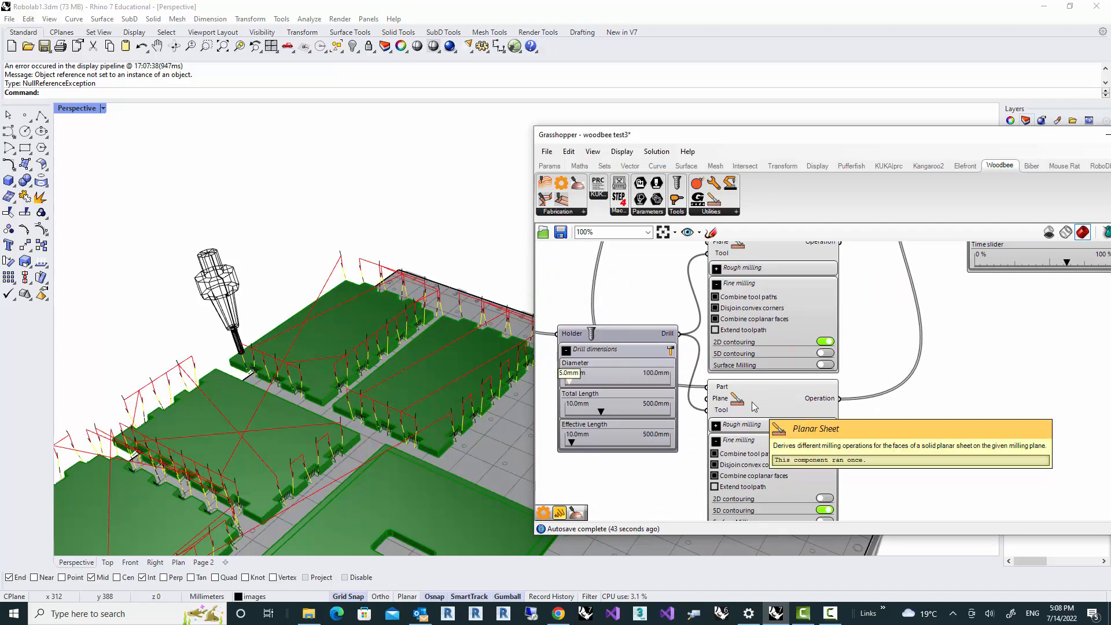
Step: Connect the fine milling drill's Drill output to the tool-path simulator's Tool input in place of the rough milling drill
right_drag(856, 450, 876, 501)
right_drag(884, 439, 856, 513)
scroll(831, 470, down, 1)
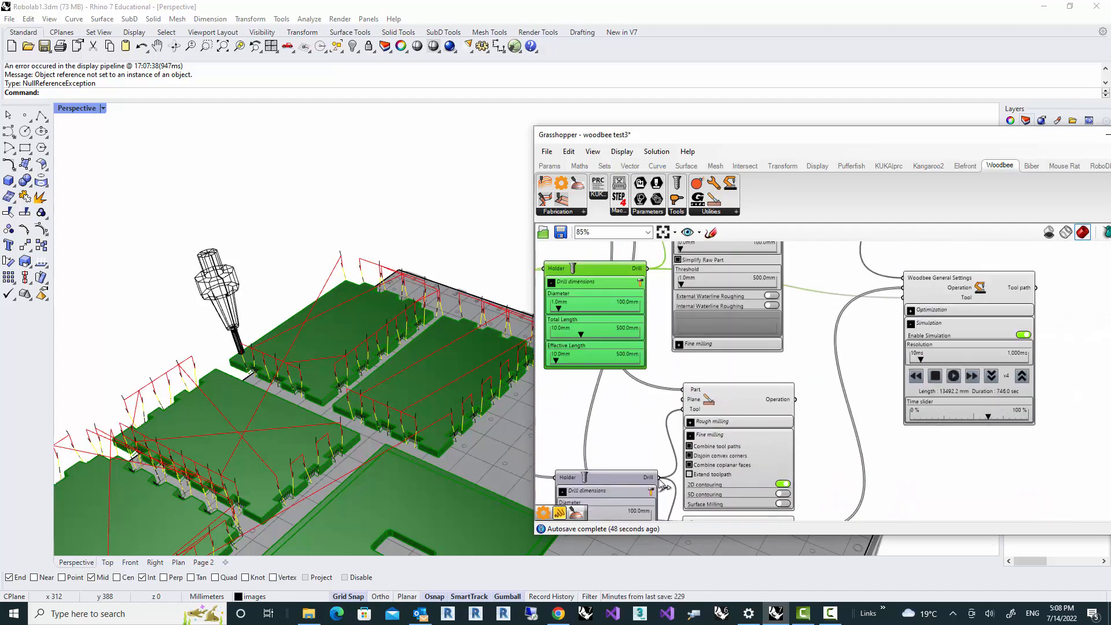
drag(660, 478, 901, 300)
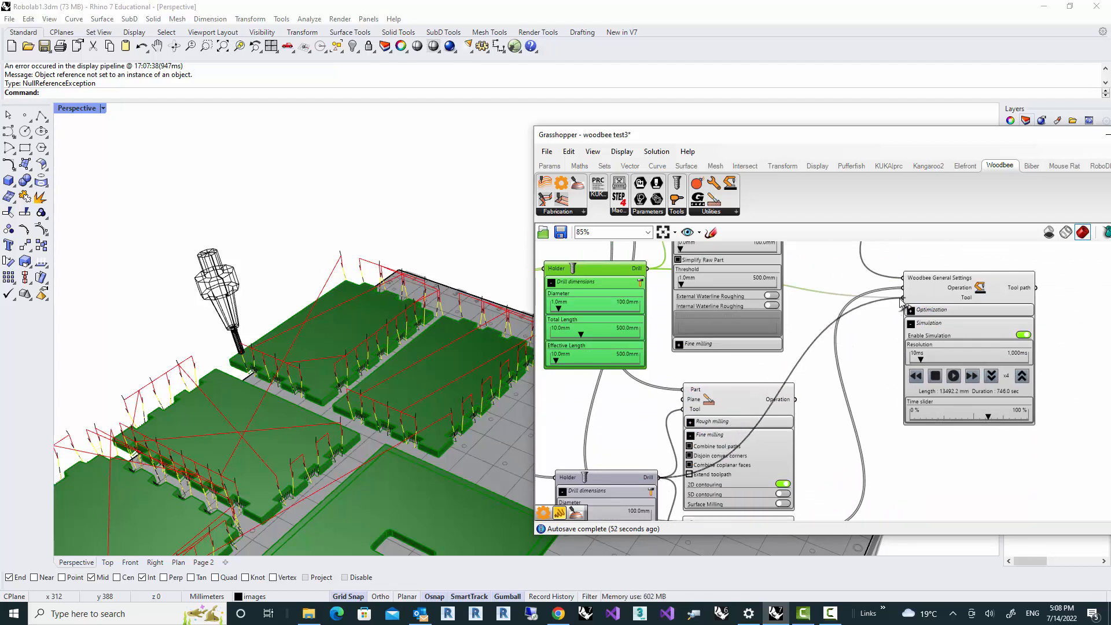
Step: Play the 5D contouring simulation with the fine milling drill and inspect the tool up close at a finger joint
click(269, 400)
scroll(287, 393, up, 6)
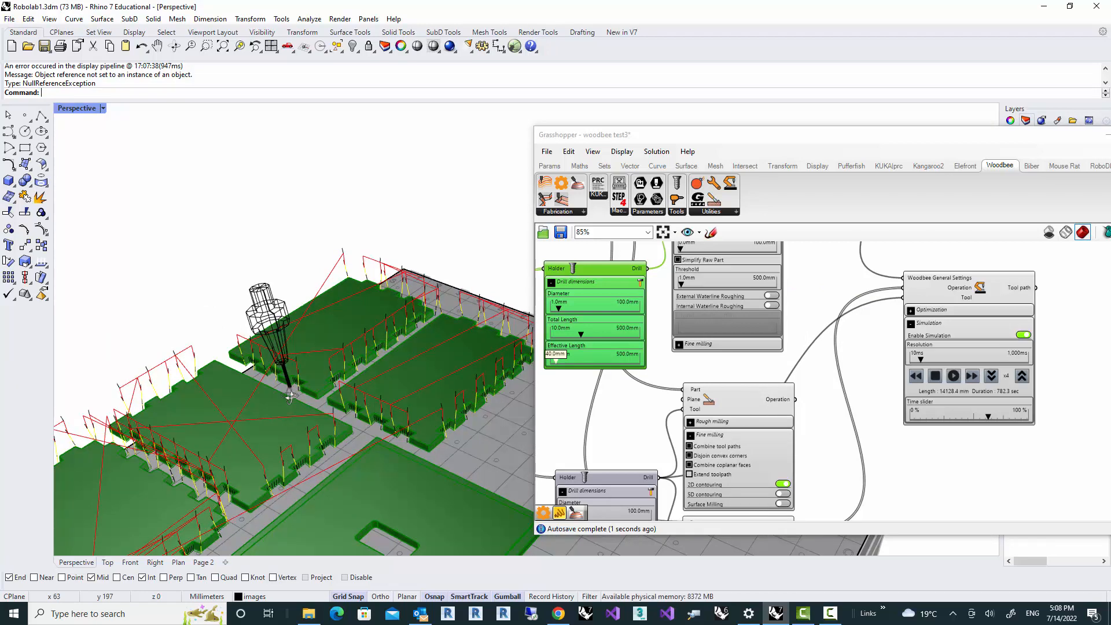
mouse_move(296, 383)
right_down()
mouse_move(321, 372)
mouse_move(301, 375)
right_up()
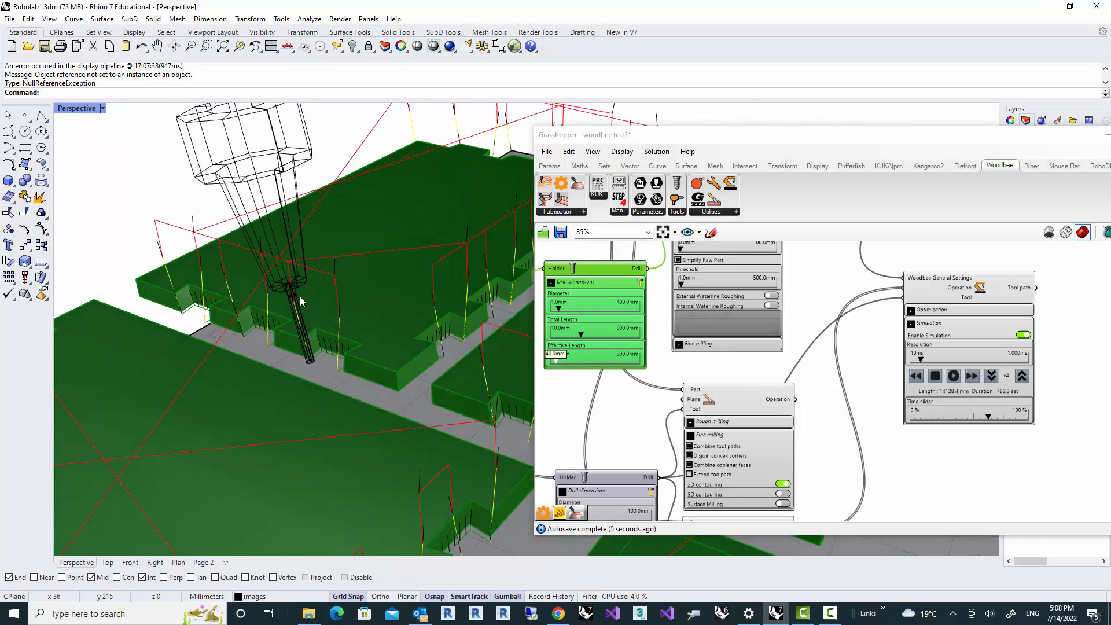
click(954, 377)
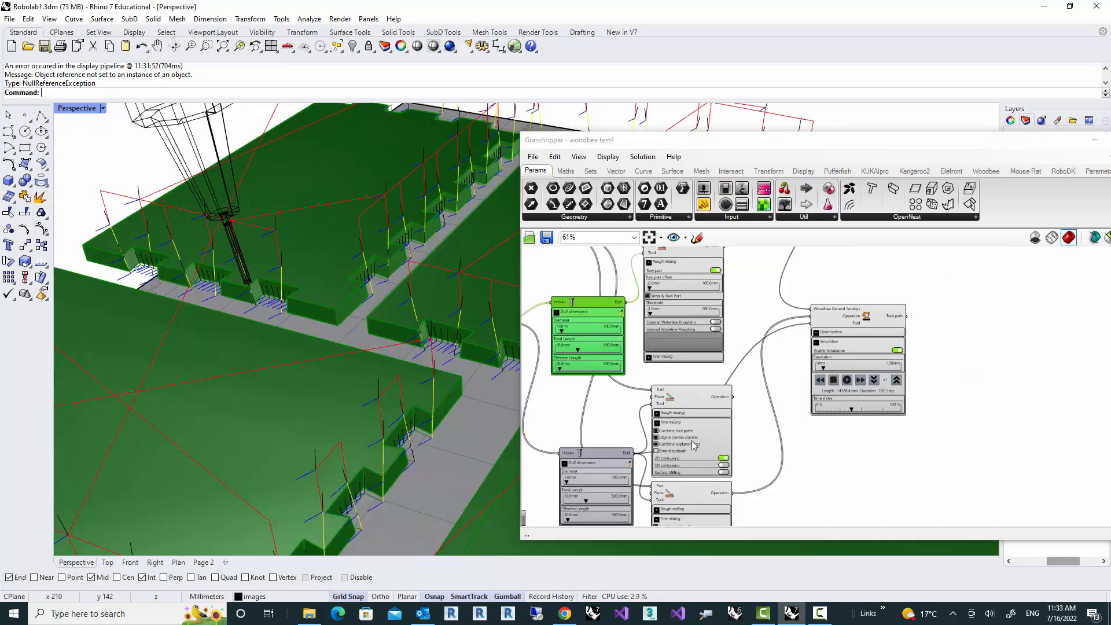
Step: Examine the stepped outer edge and the central rectangular opening of the large panel without finger joints
right_drag(380, 375, 159, 352)
scroll(334, 357, down, 6)
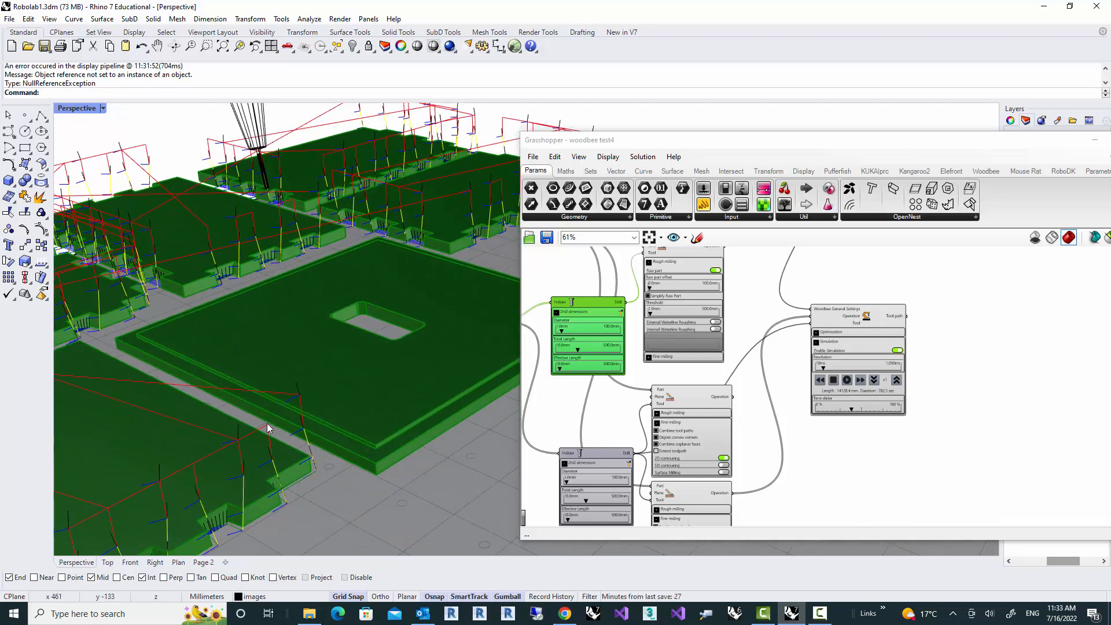
right_drag(369, 450, 201, 463)
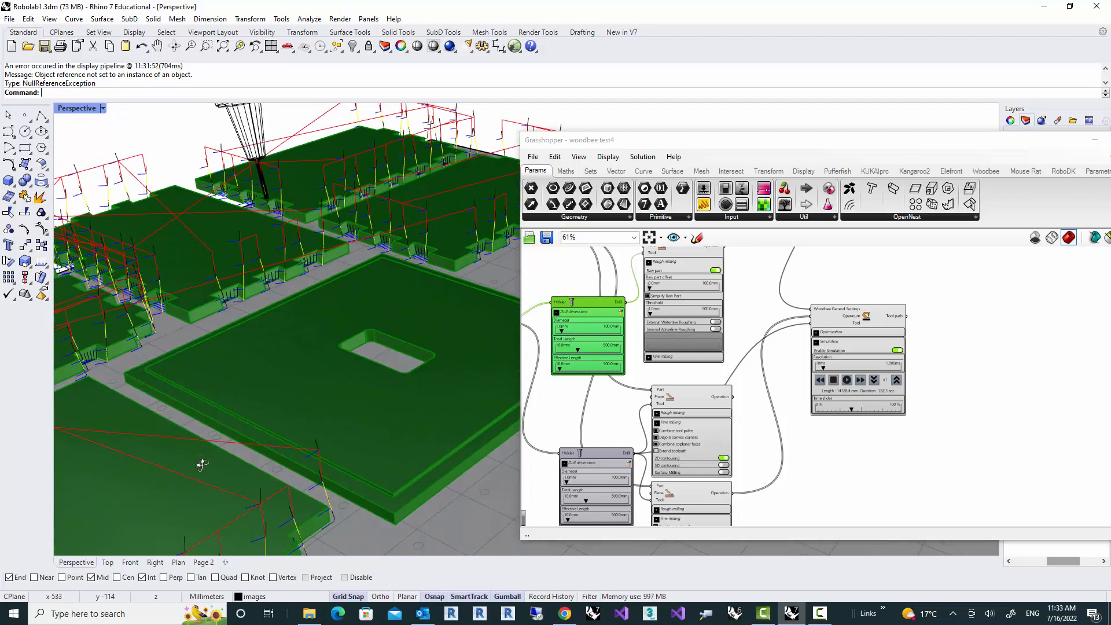
right_drag(126, 375, 347, 395)
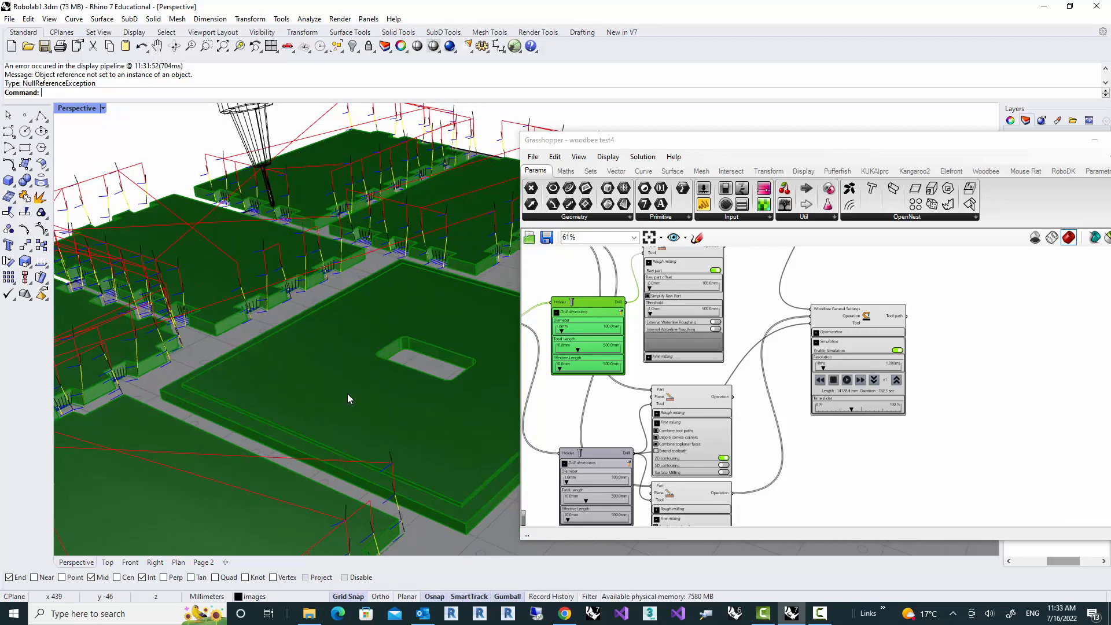
Step: Compare the tool at the finger joints with the large panel's stepped edge and review the fine milling operations connected in the definition
scroll(234, 243, up, 5)
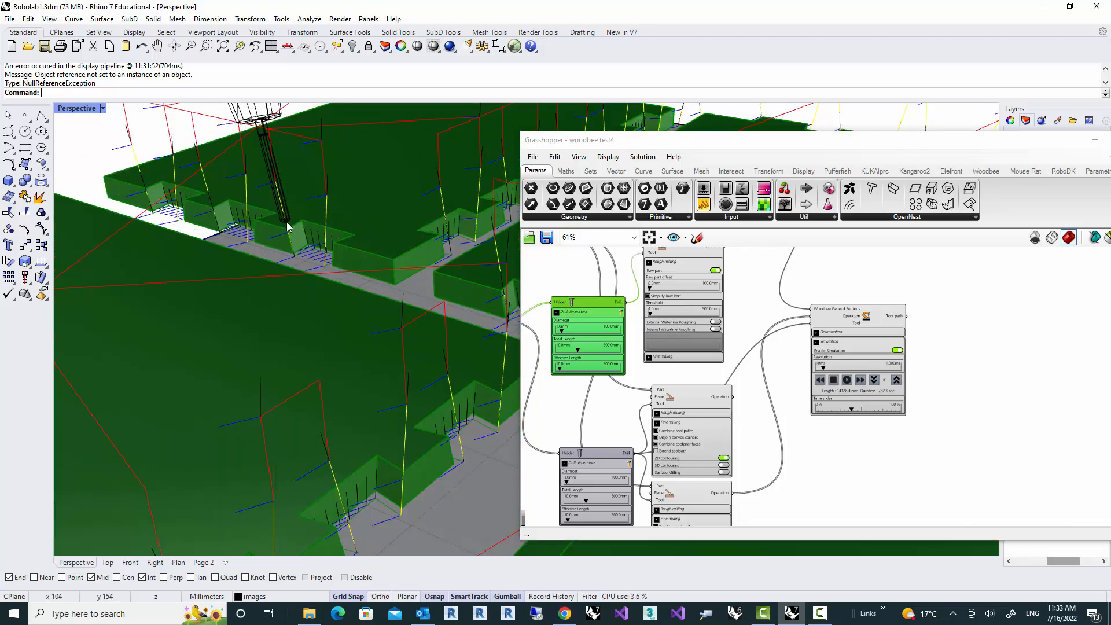
scroll(288, 225, down, 5)
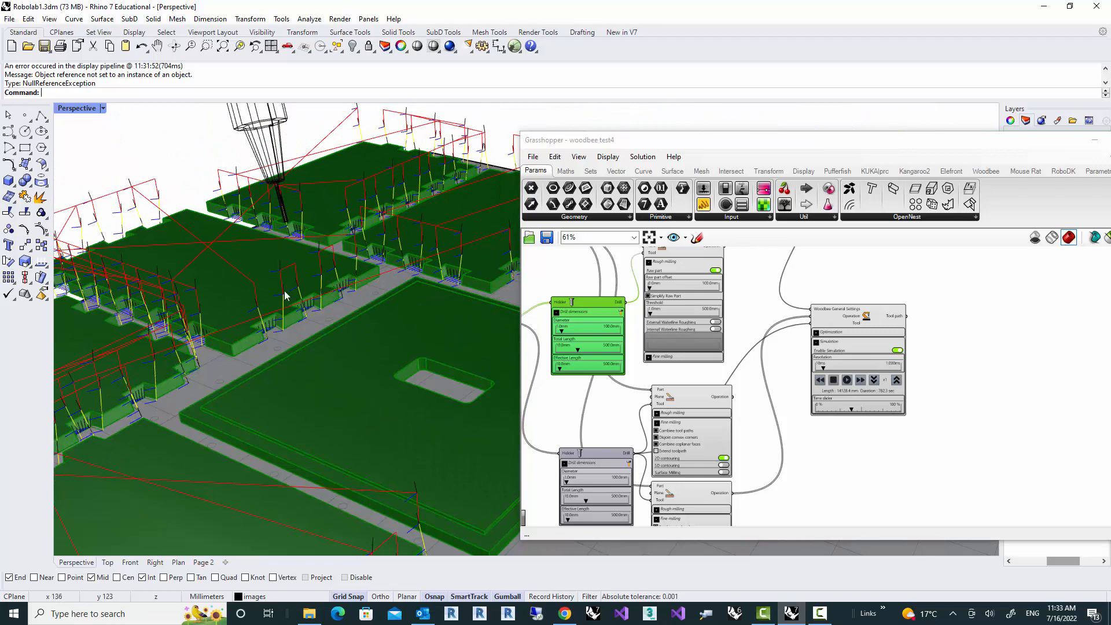
right_drag(284, 296, 276, 300)
mouse_move(255, 433)
right_down()
mouse_move(223, 410)
mouse_move(263, 447)
right_up()
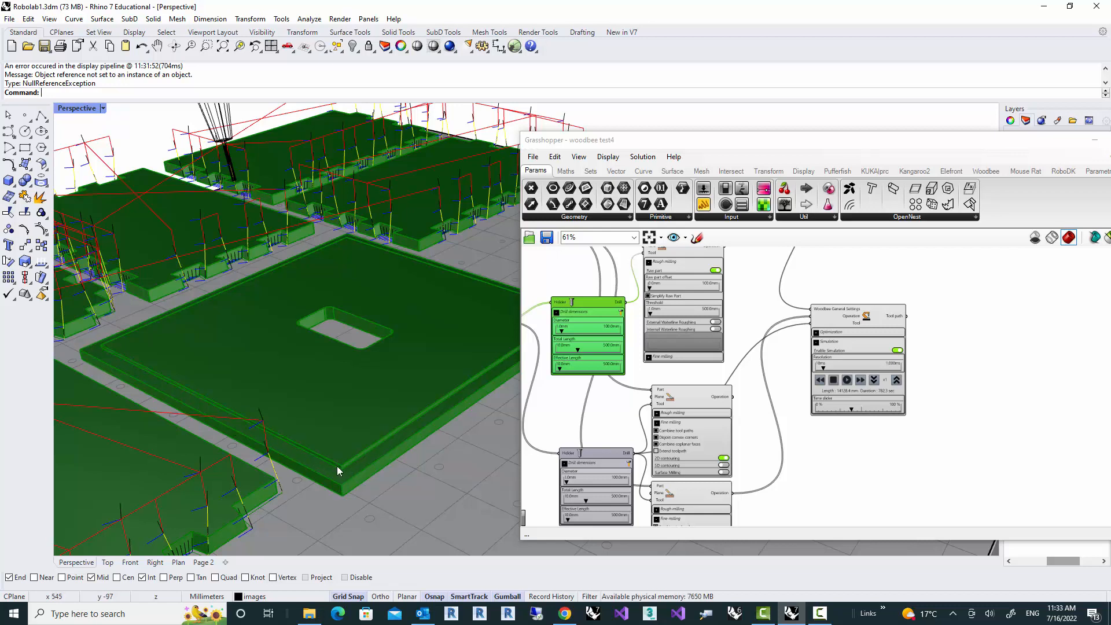
scroll(810, 490, up, 3)
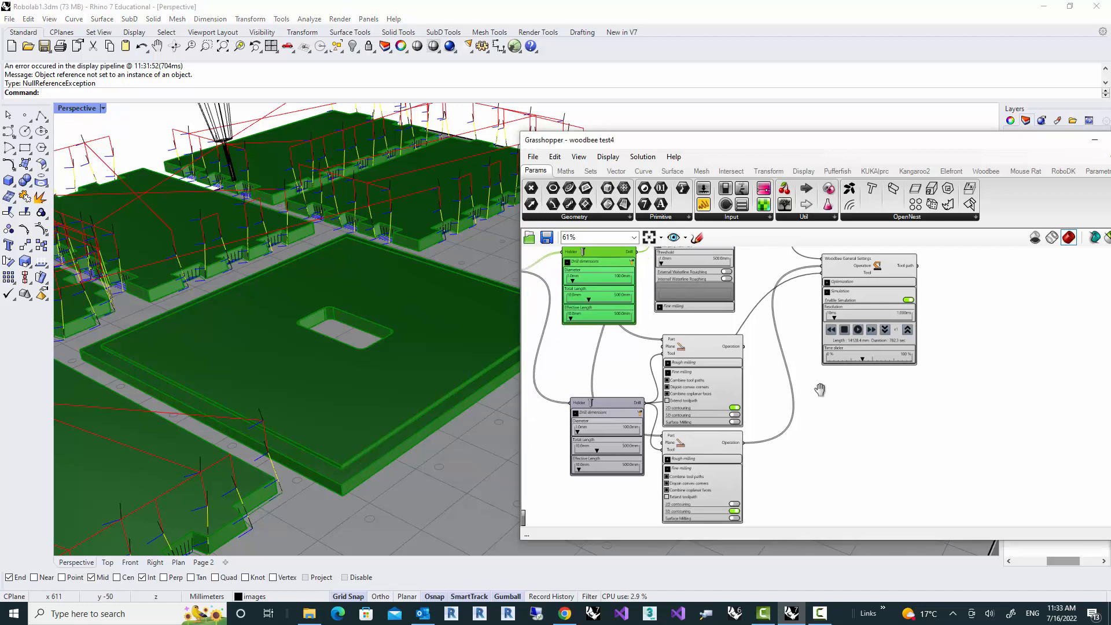
scroll(774, 427, up, 2)
right_drag(762, 447, 801, 426)
scroll(701, 460, up, 4)
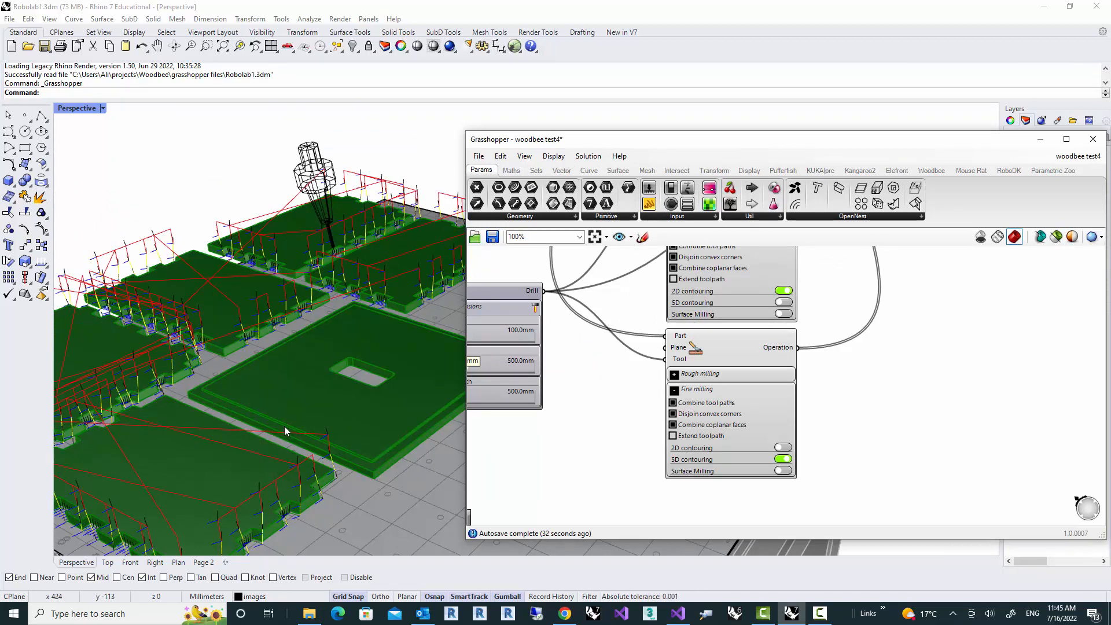
Step: Highlight the stepped side faces of the large panel to inspect them, and clear the selection
right_drag(286, 426, 311, 421)
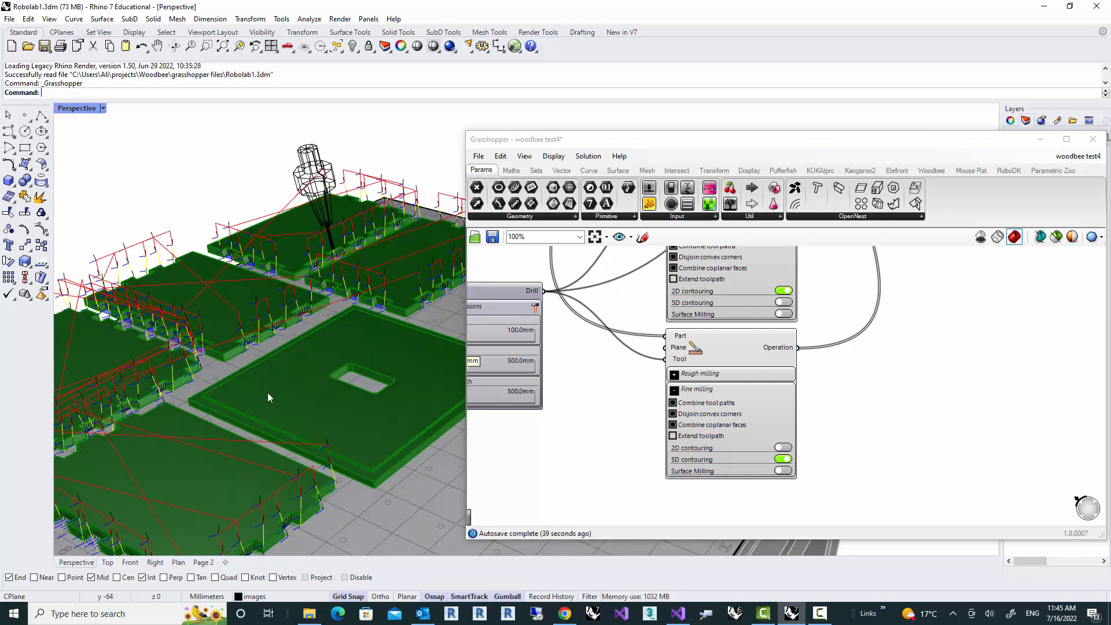
scroll(223, 389, up, 4)
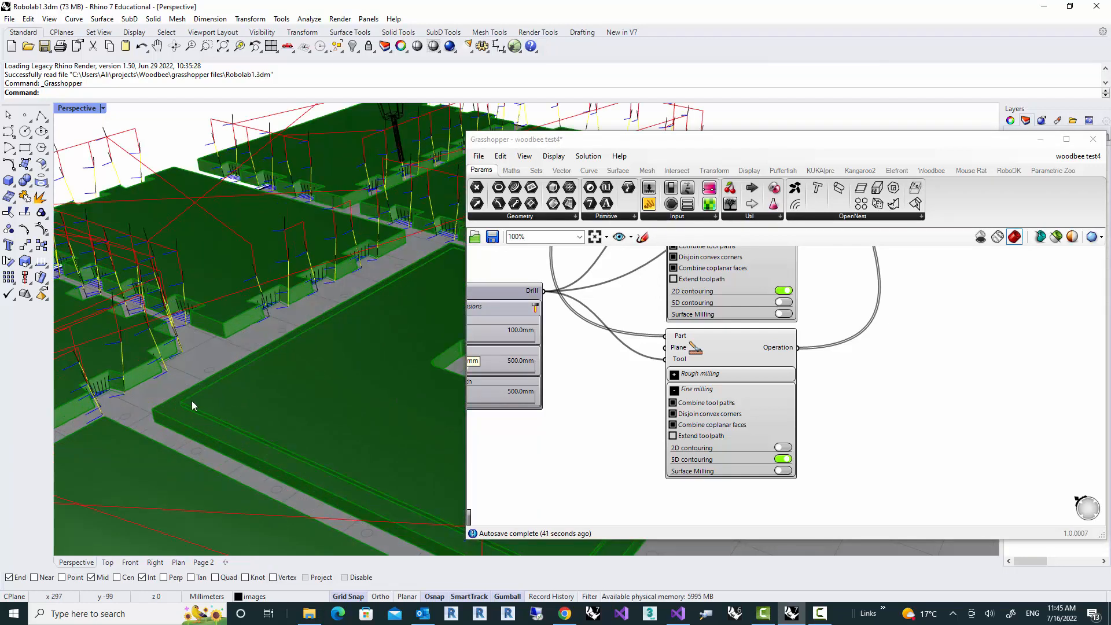
click(196, 420)
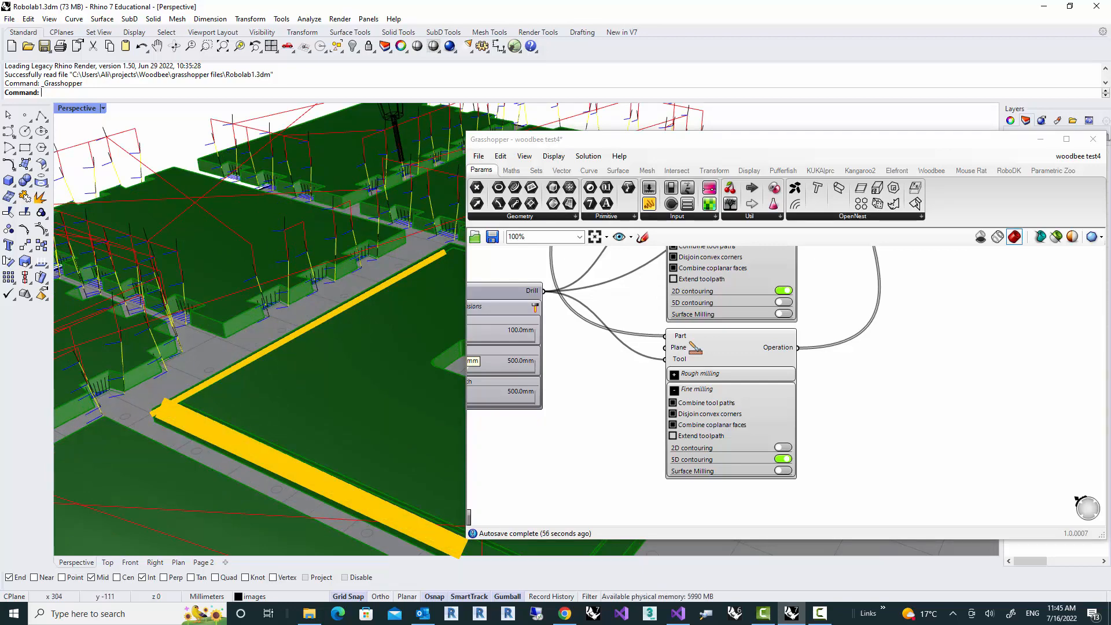
scroll(182, 418, down, 3)
key(Escape)
scroll(214, 437, up, 3)
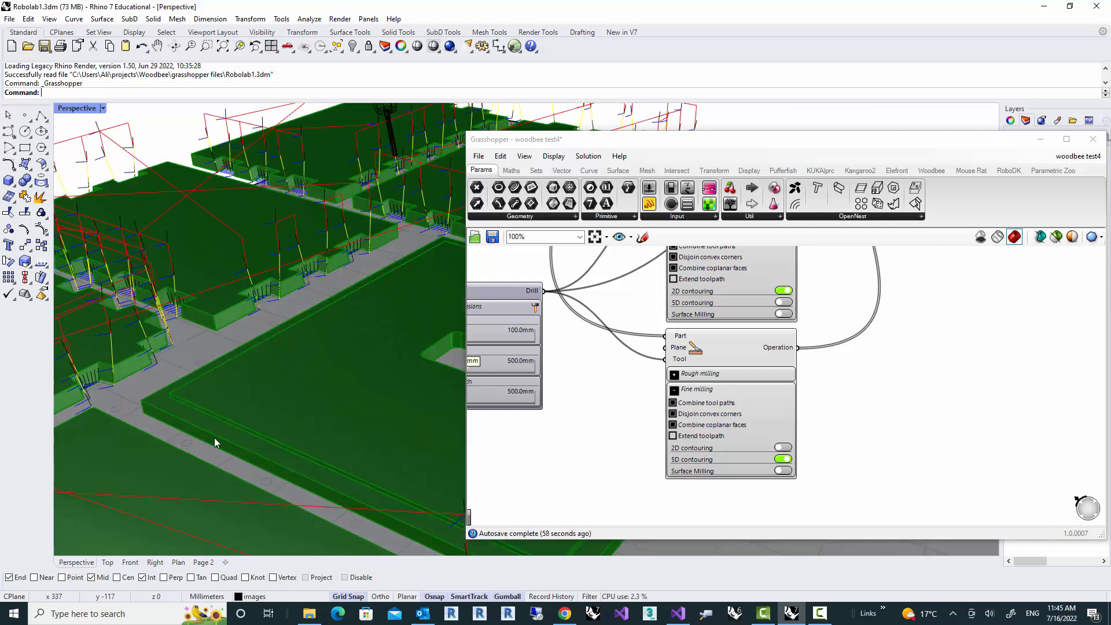
Step: Duplicate the Planar Sheet component used for 5D contouring and place the copy directly below the original
right_drag(811, 456, 806, 408)
click(697, 305)
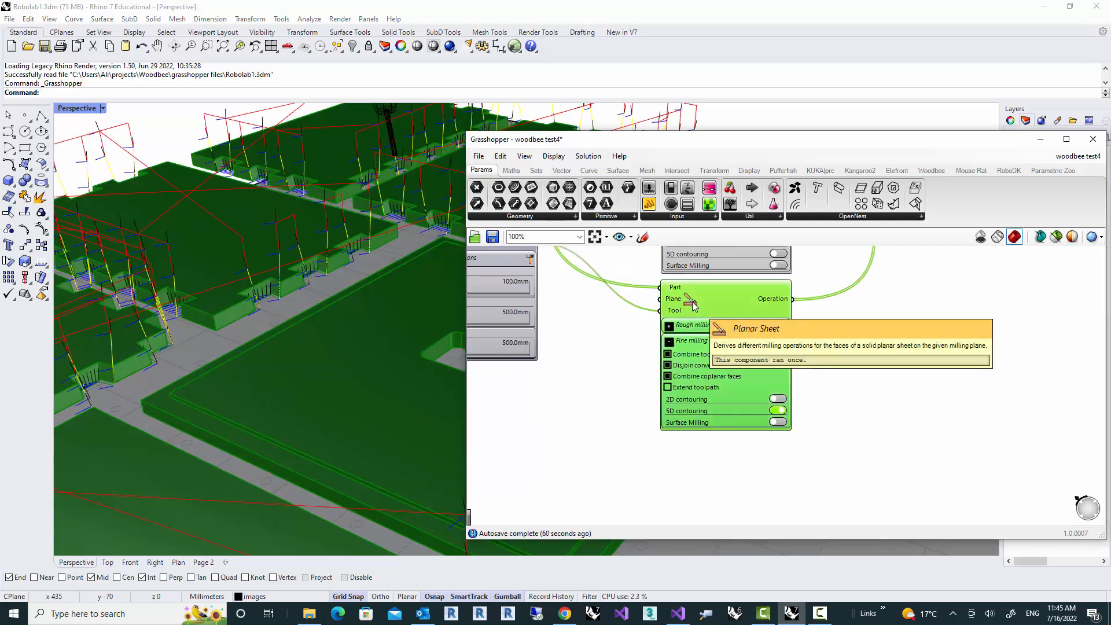
key(ctrl+c)
key(ctrl+v)
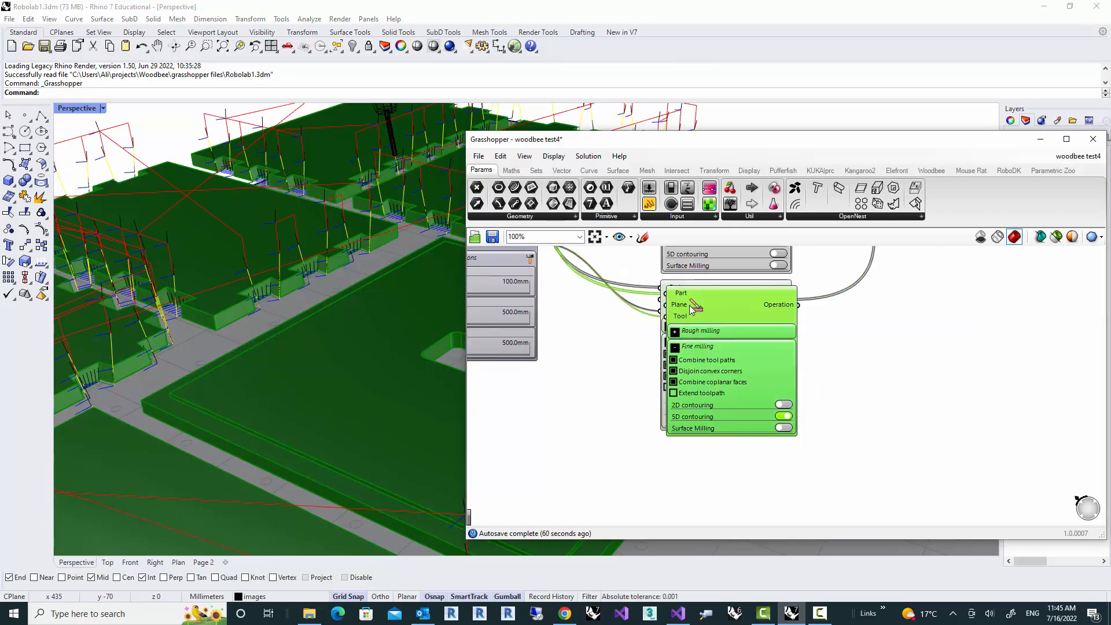
drag(693, 306, 697, 463)
Step: Enable Surface Milling on the copied Planar Sheet and connect its Operation output to Woodbee General Settings in place of the 5D contouring operation
right_drag(845, 466, 841, 364)
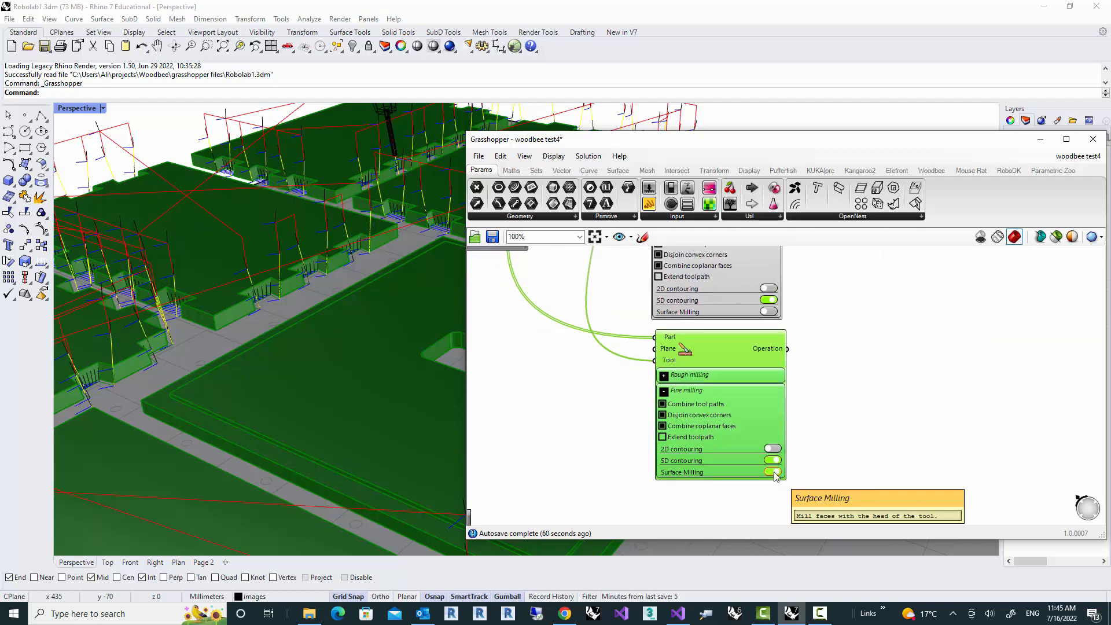
right_drag(816, 389, 787, 464)
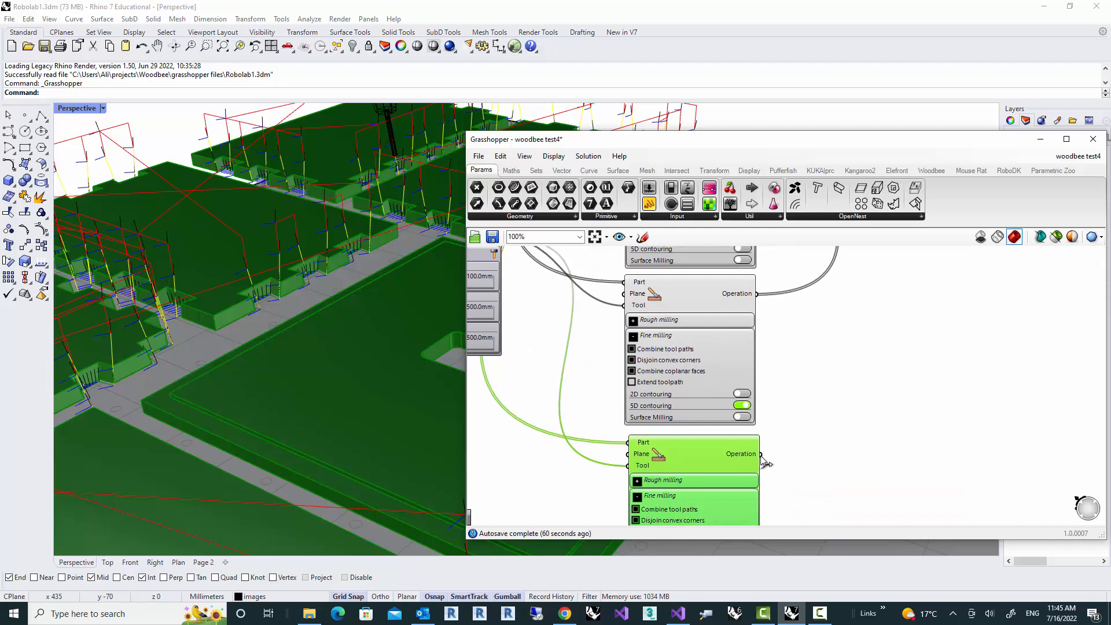
scroll(779, 469, down, 5)
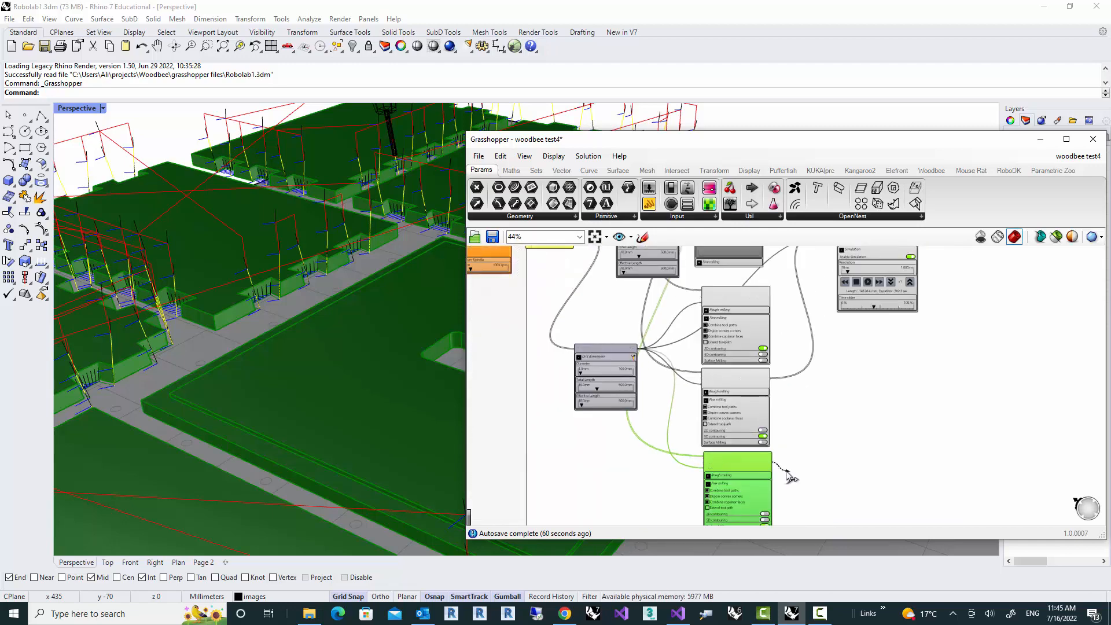
scroll(828, 293, up, 2)
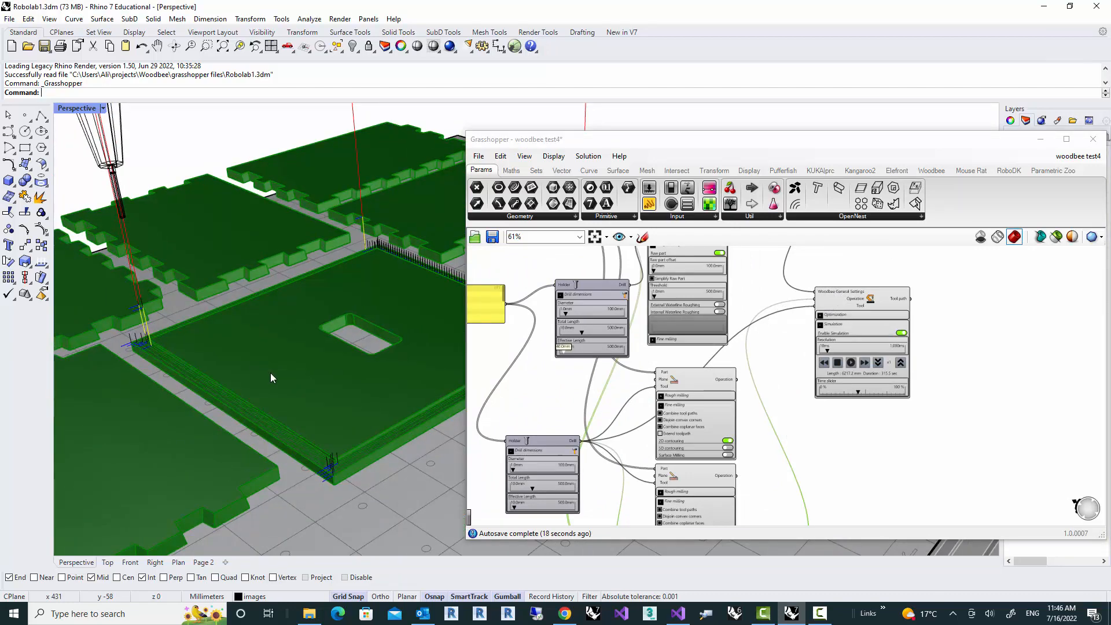
Step: Inspect the surface milling toolpaths along the stepped edges of the large panel from several angles
right_drag(270, 373, 248, 367)
right_drag(161, 362, 161, 439)
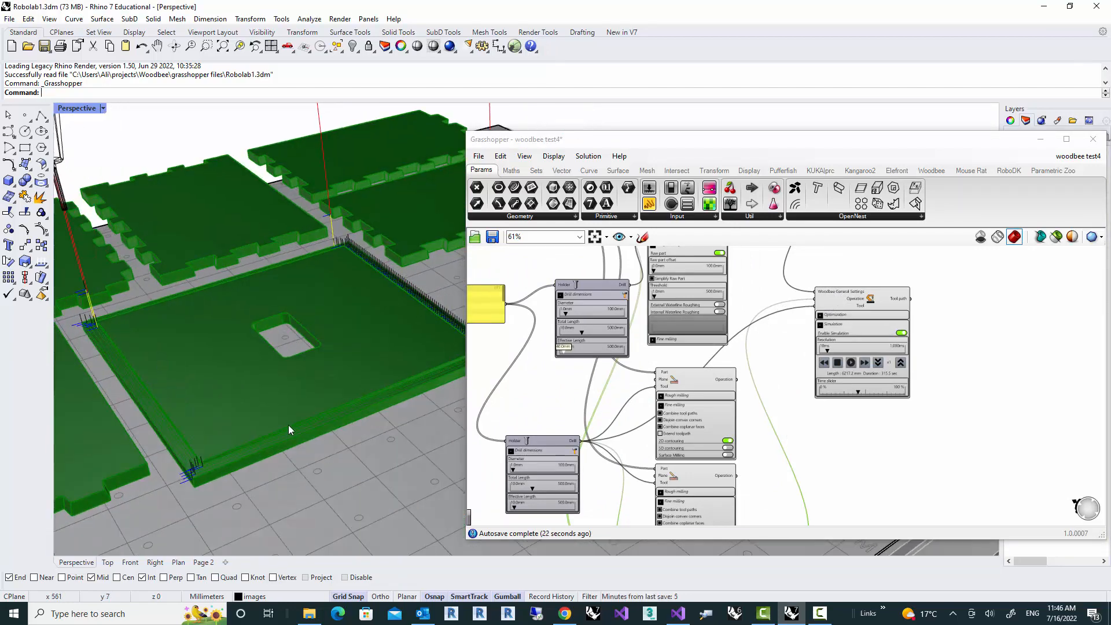
right_drag(280, 422, 253, 424)
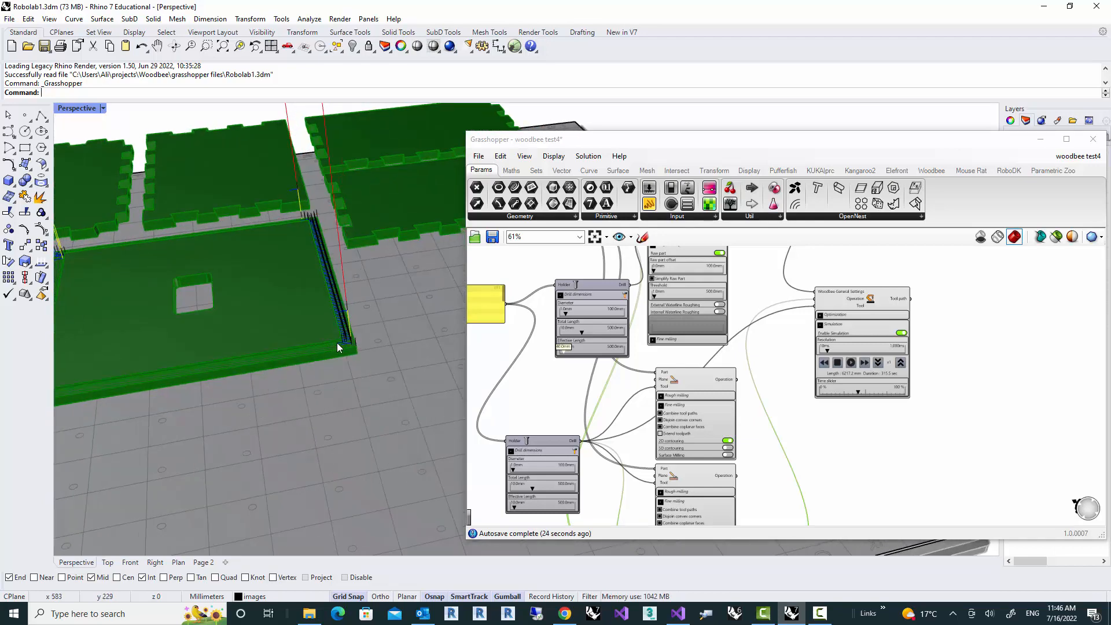
scroll(344, 315, up, 5)
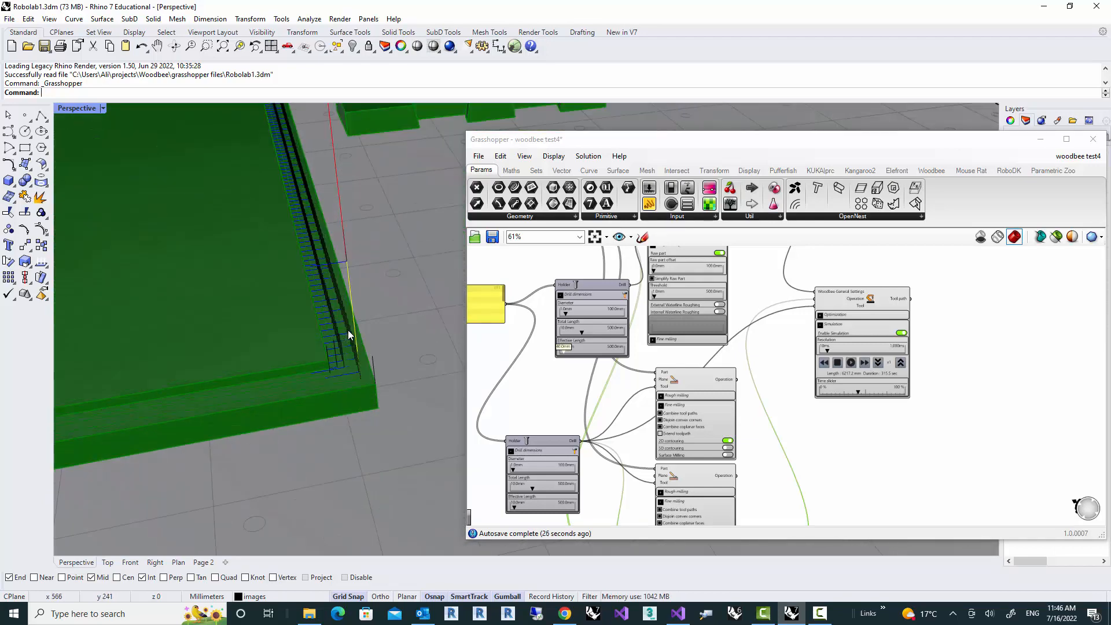
scroll(369, 346, down, 5)
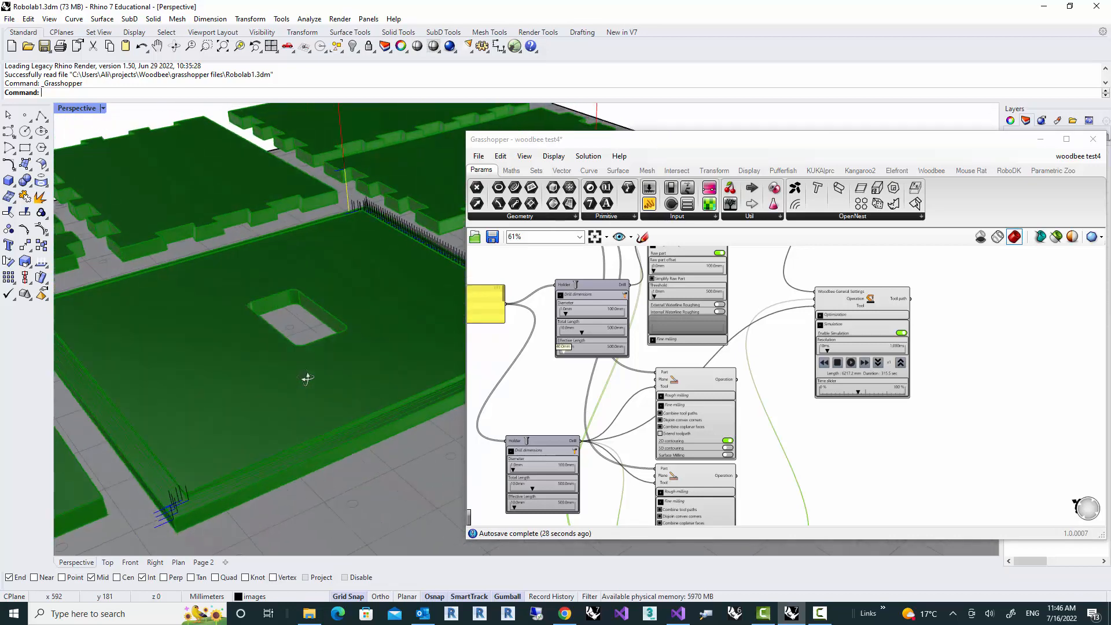
scroll(256, 410, up, 3)
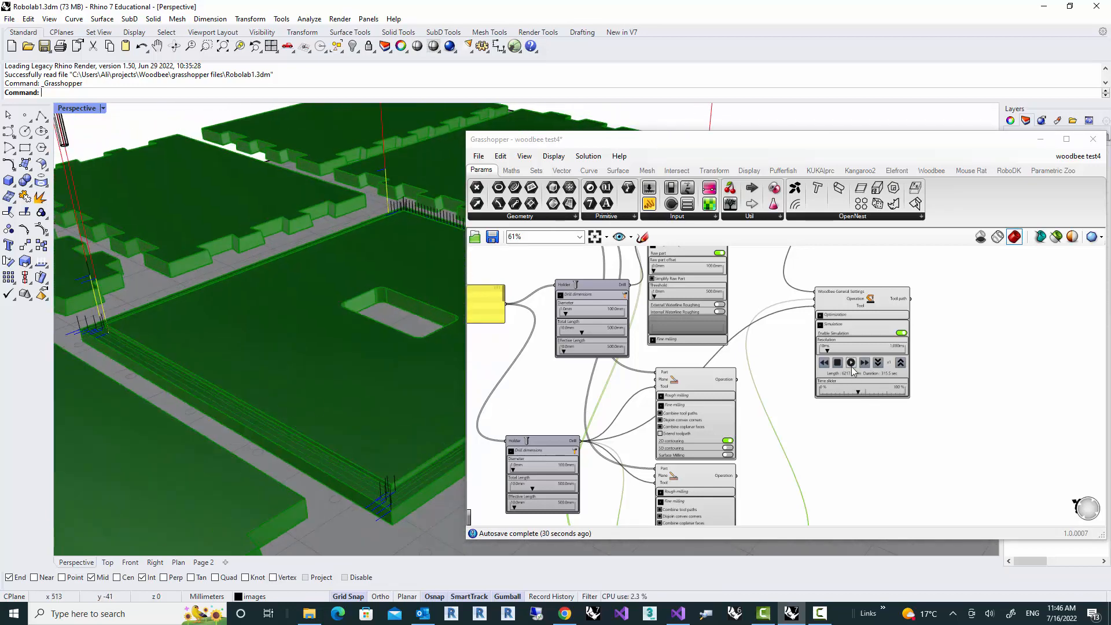
scroll(234, 380, down, 4)
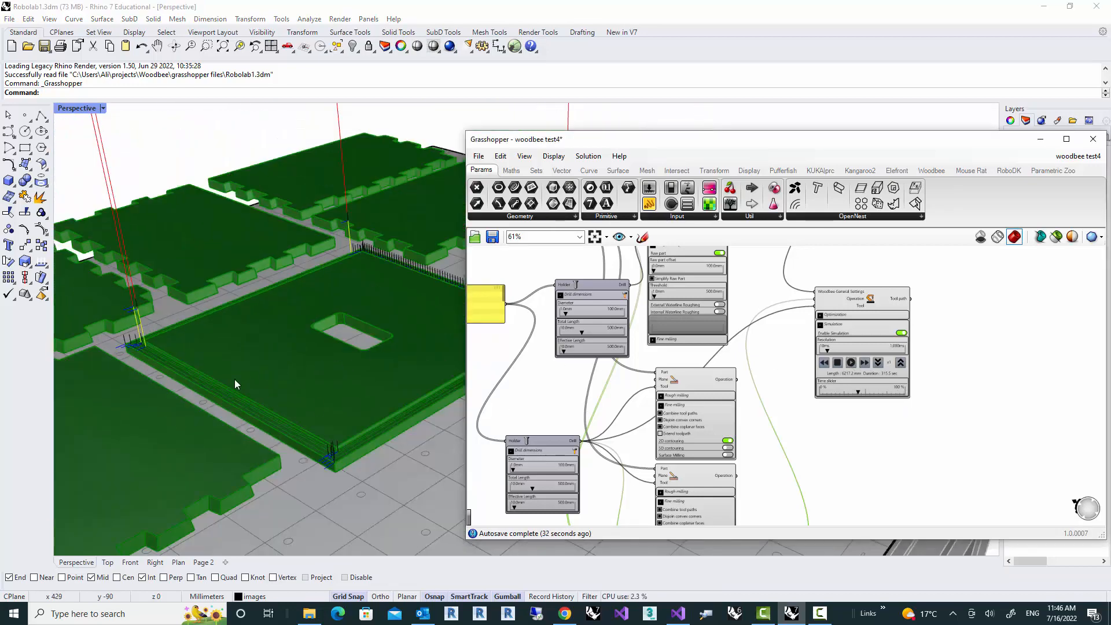
Step: Set the simulation's time position to 39 % and raise its playback speed to x4
scroll(871, 402, up, 4)
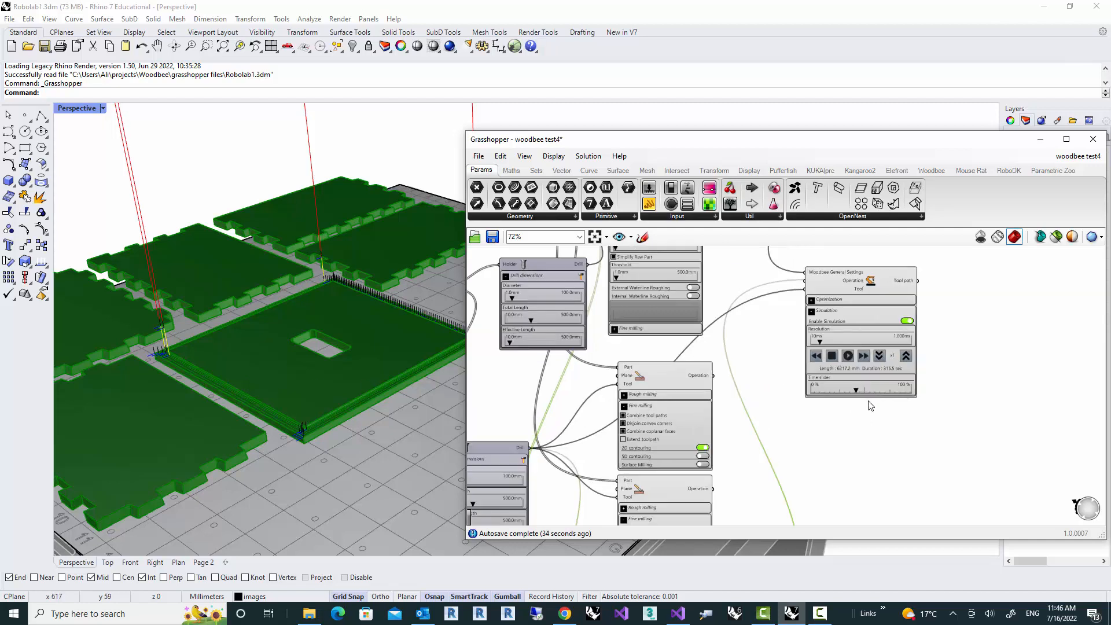
drag(847, 389, 844, 390)
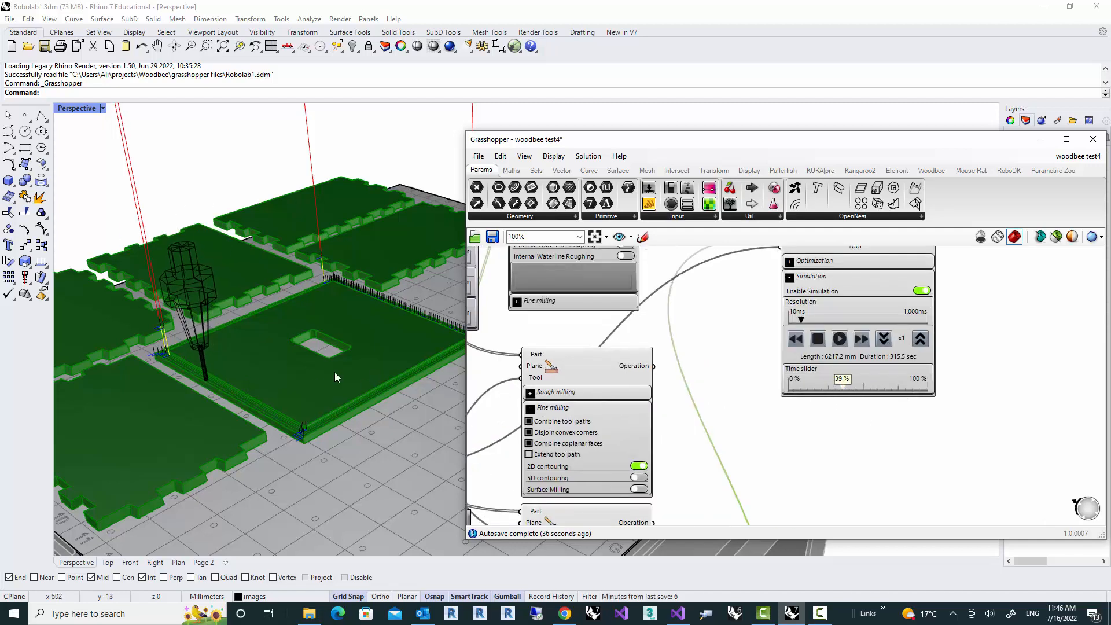
scroll(337, 373, up, 4)
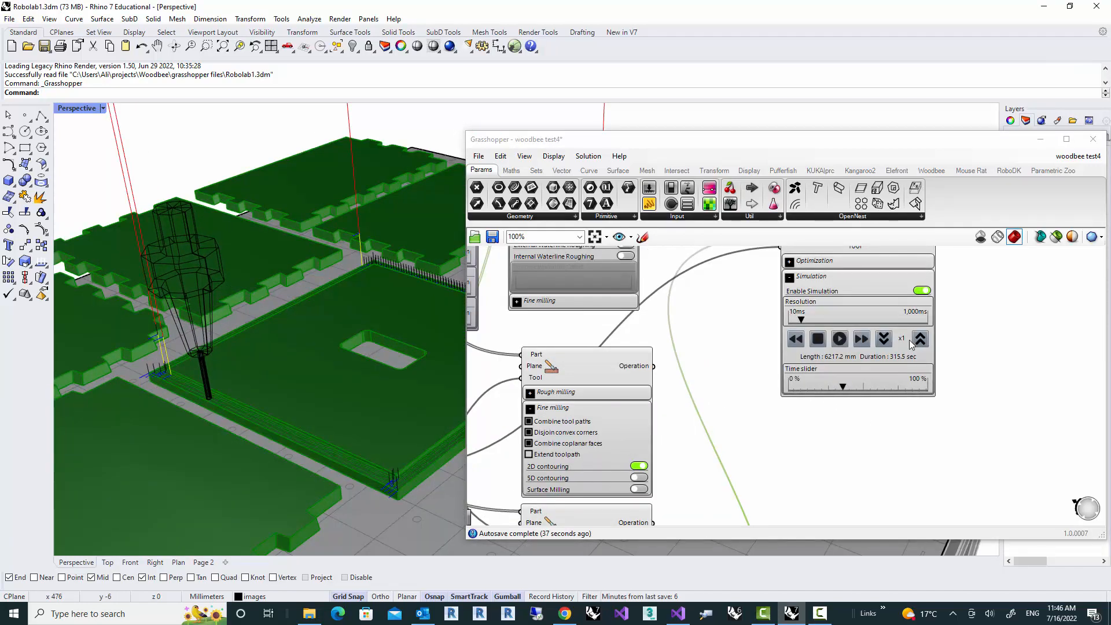
click(921, 340)
click(921, 339)
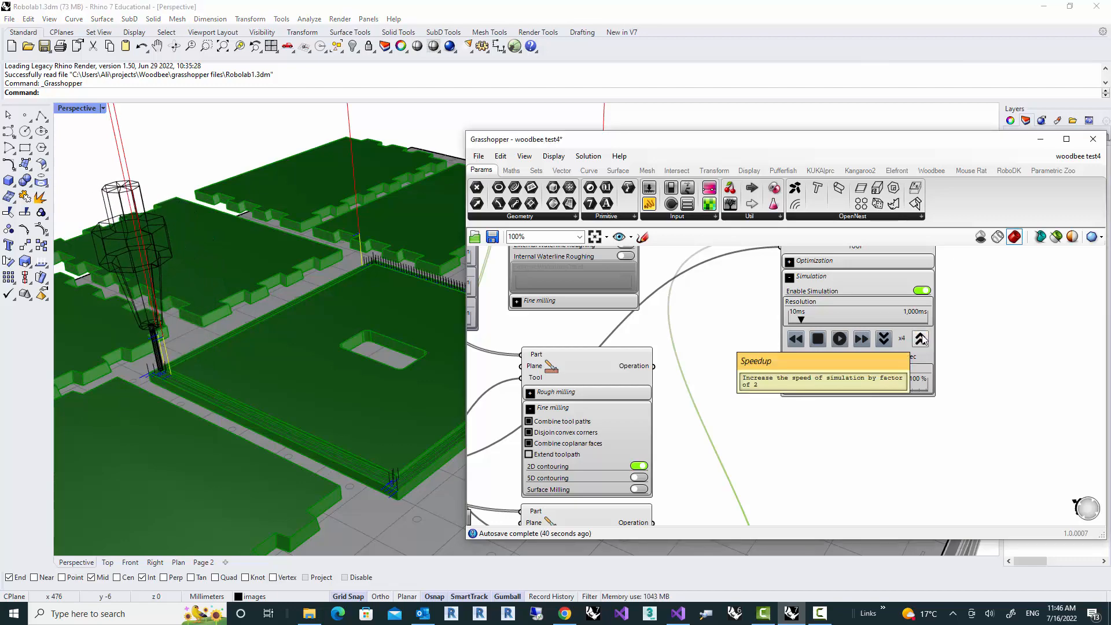
Step: Follow the surface milling simulation up close as the tool works along the far edge of the large panel
right_drag(384, 343, 315, 394)
scroll(332, 283, up, 4)
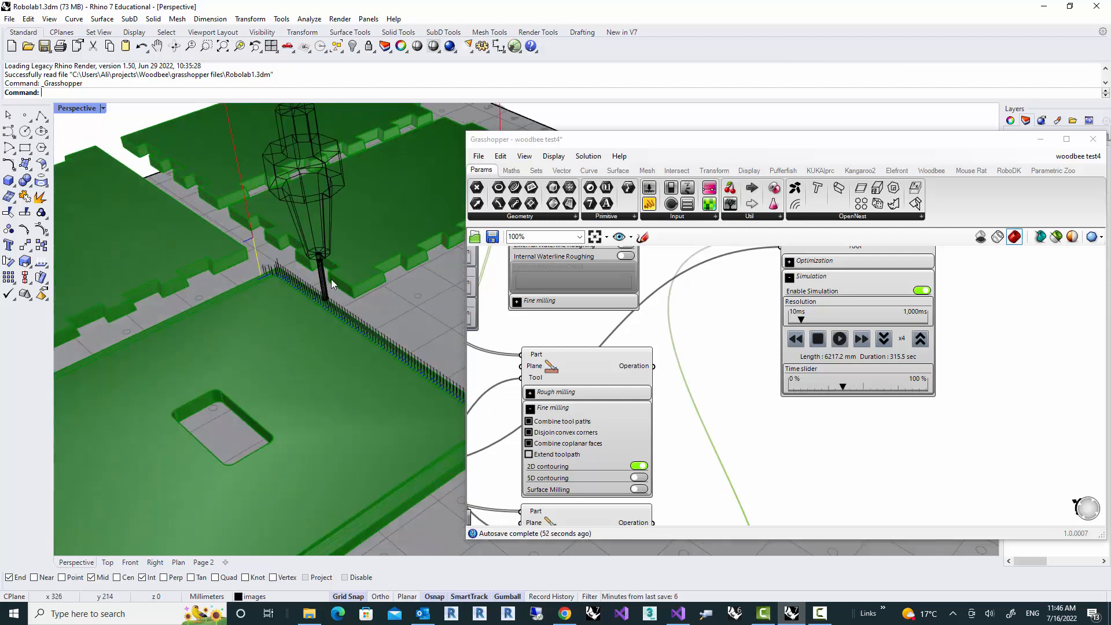
scroll(324, 298, up, 3)
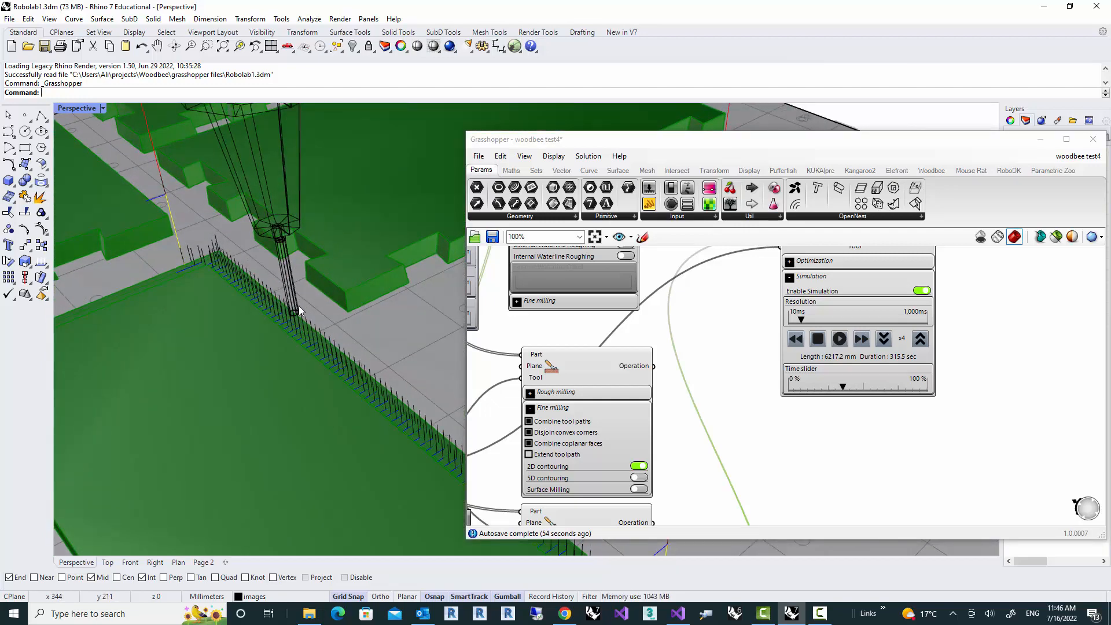
right_drag(298, 311, 236, 386)
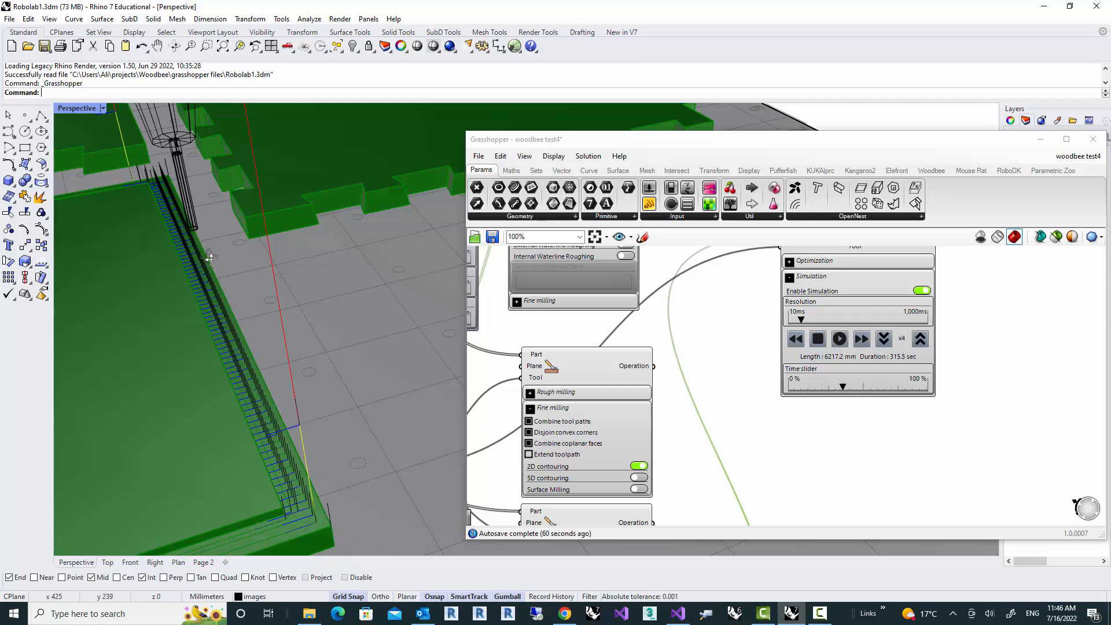
right_drag(196, 240, 249, 283)
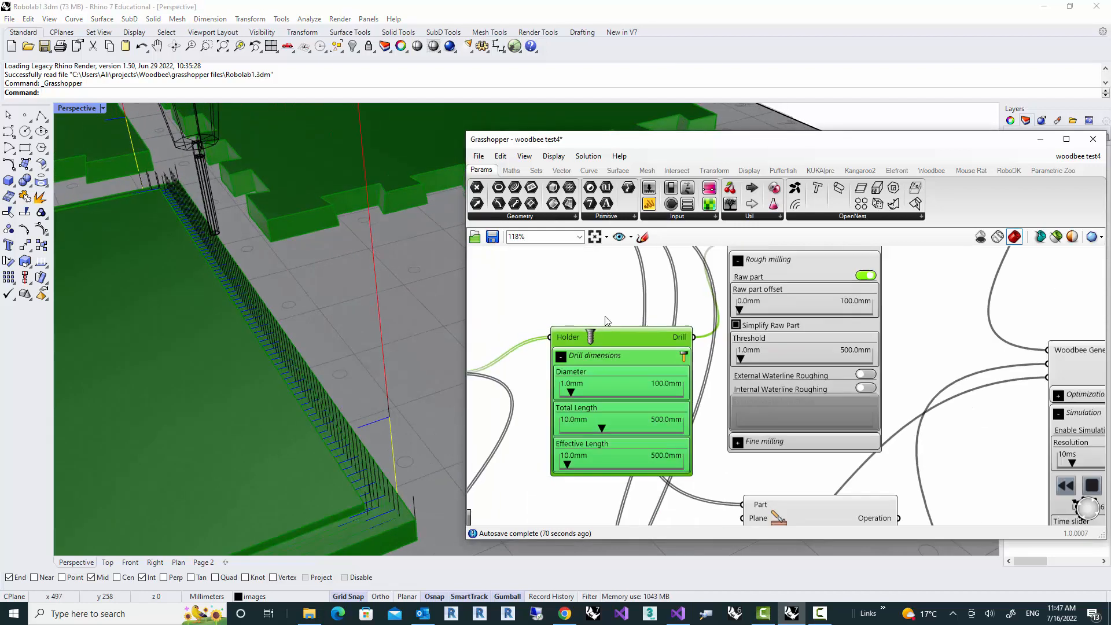
Step: Review the rough milling drill's diameter, total length and effective length in relation to the panel edge
scroll(606, 320, up, 2)
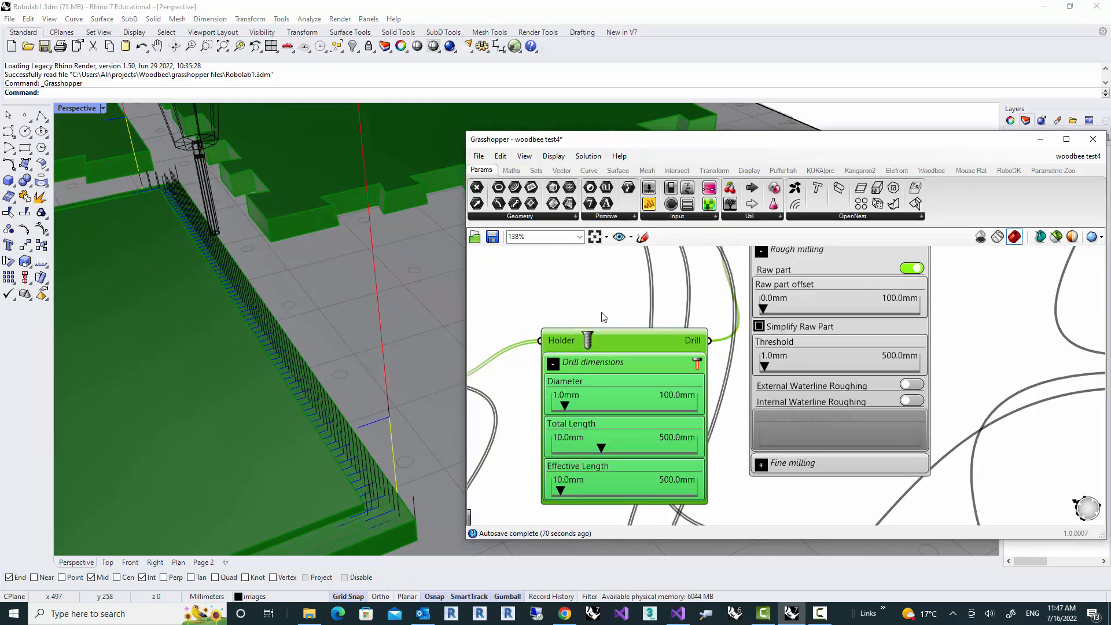
right_drag(603, 317, 602, 292)
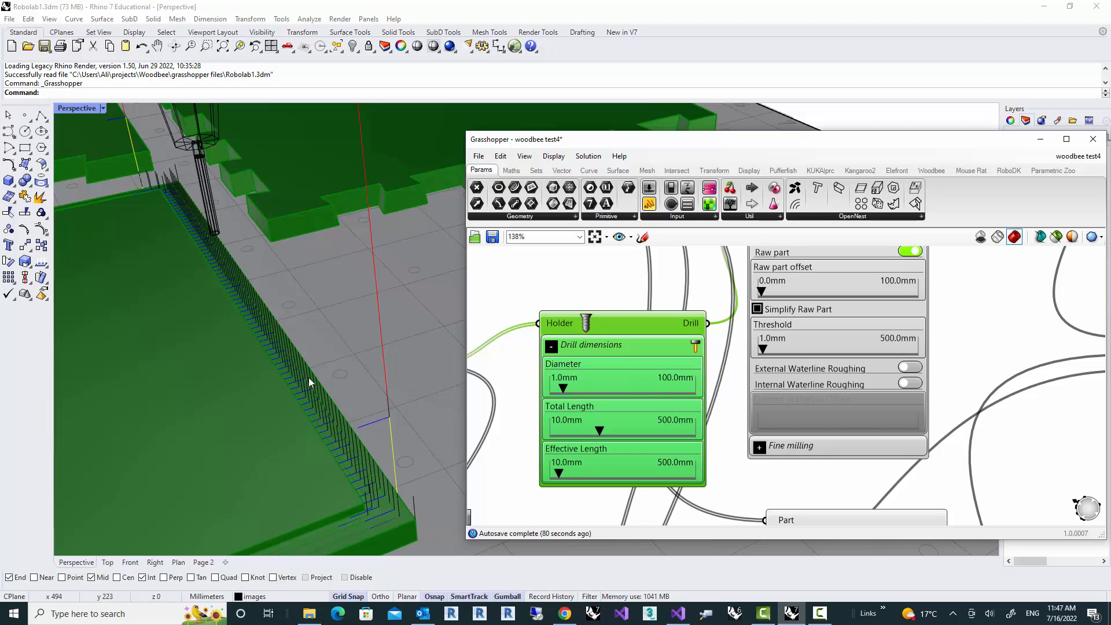
scroll(308, 378, down, 5)
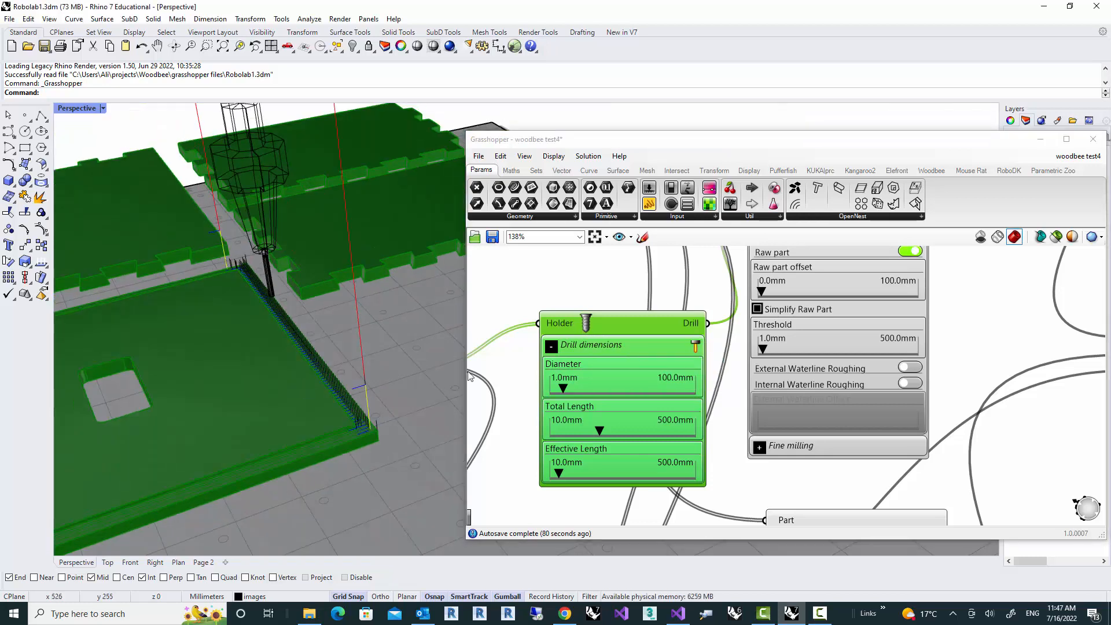
Step: Expand the rough milling component's fine milling options, move the overlapping Planar Sheet down, and enable Surface Milling
right_drag(956, 350, 922, 287)
click(720, 383)
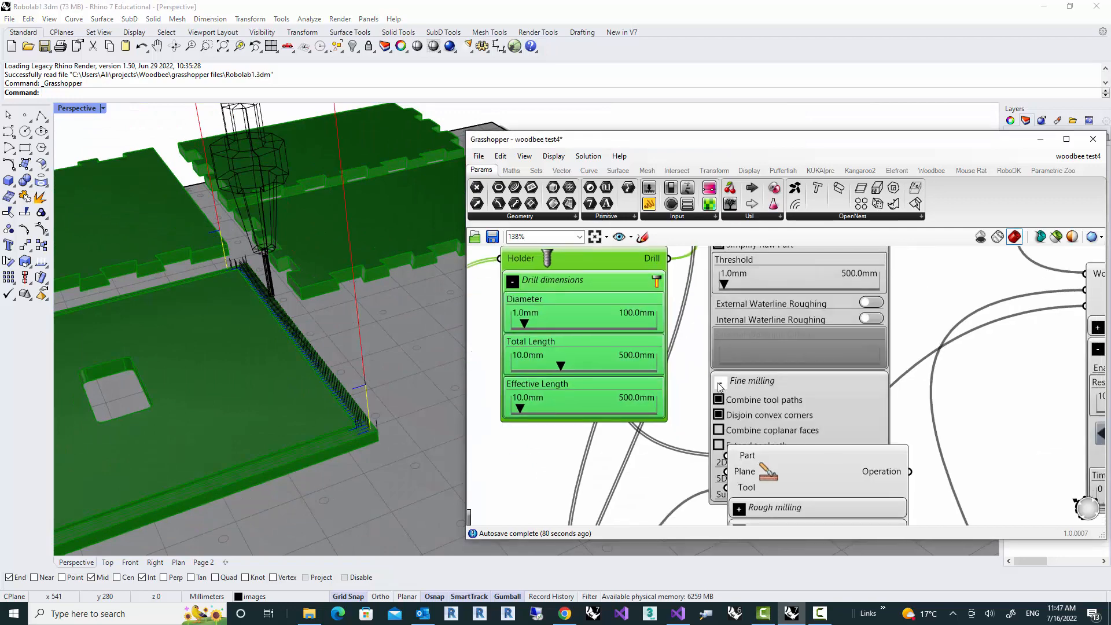
click(776, 483)
drag(776, 476, 760, 524)
scroll(838, 453, up, 2)
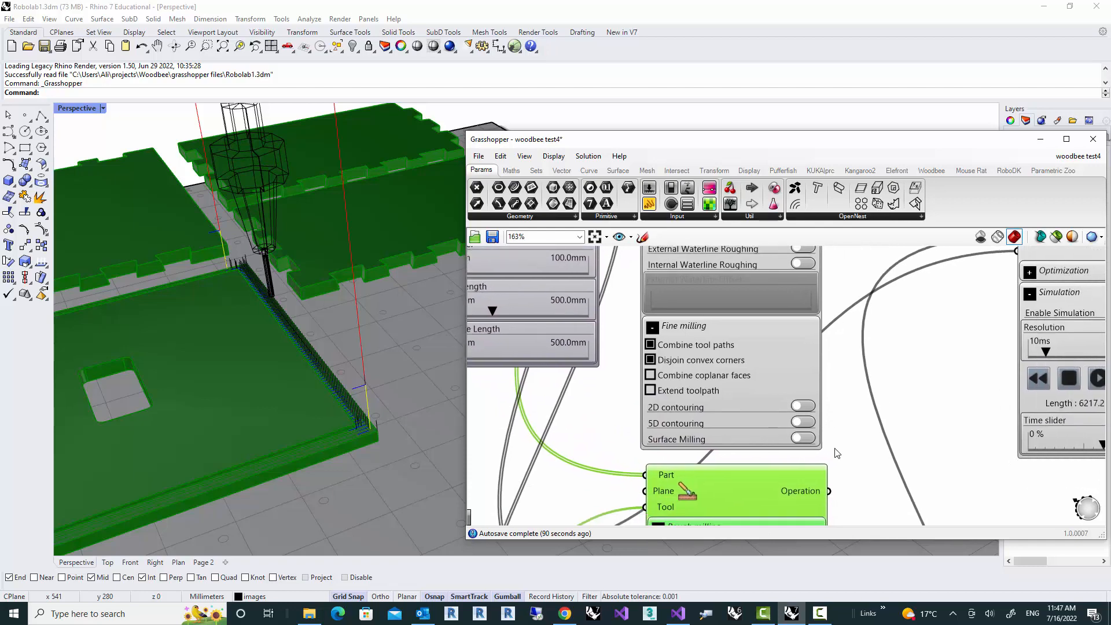
click(792, 435)
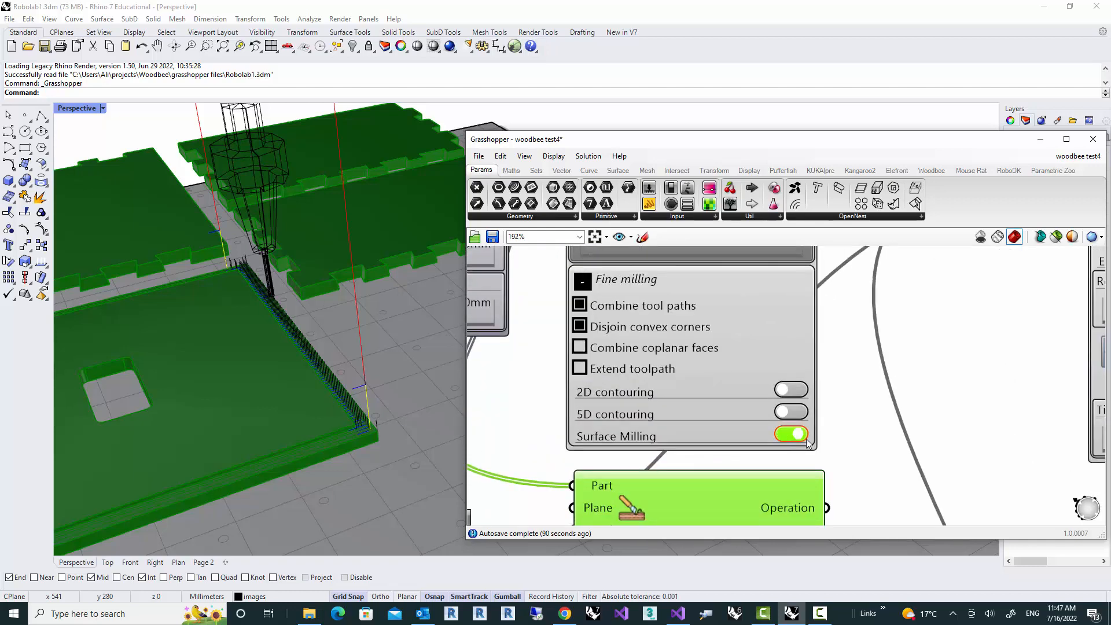
Step: Connect the surface milling component's Operation output and its drill to the toolpath component's Operation and Tool inputs
scroll(790, 423, down, 3)
right_drag(782, 395, 753, 448)
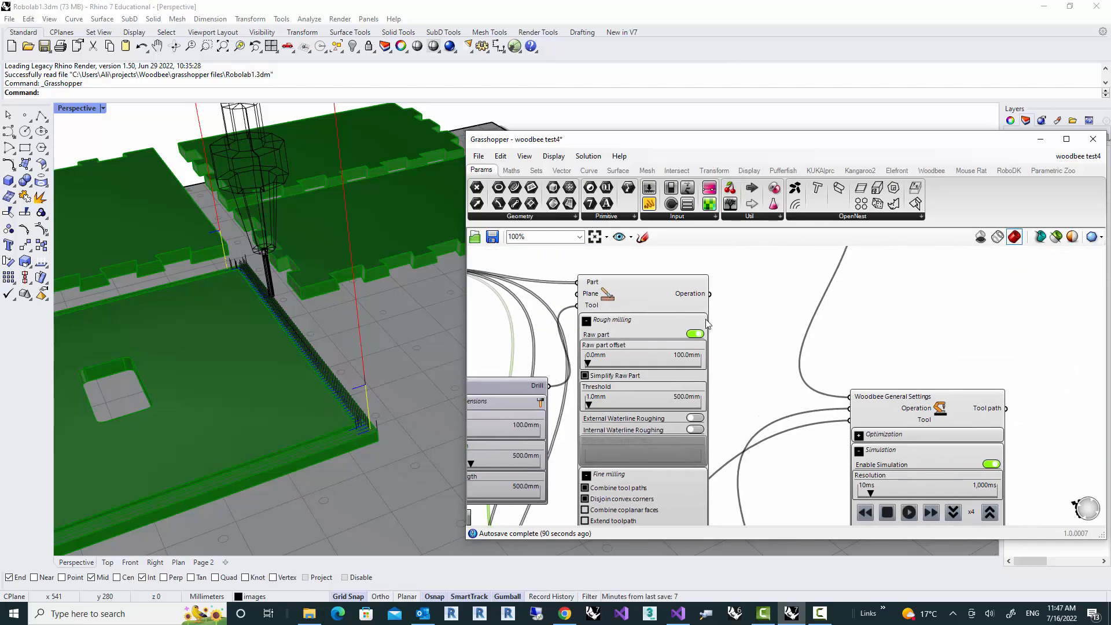
drag(709, 294, 850, 409)
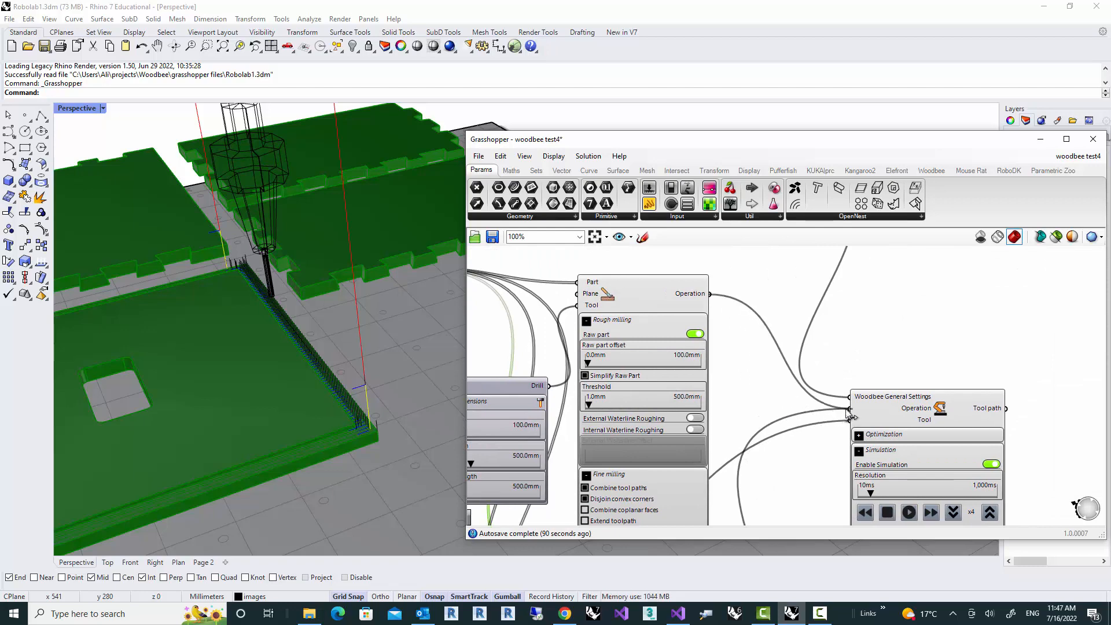
right_drag(334, 362, 346, 364)
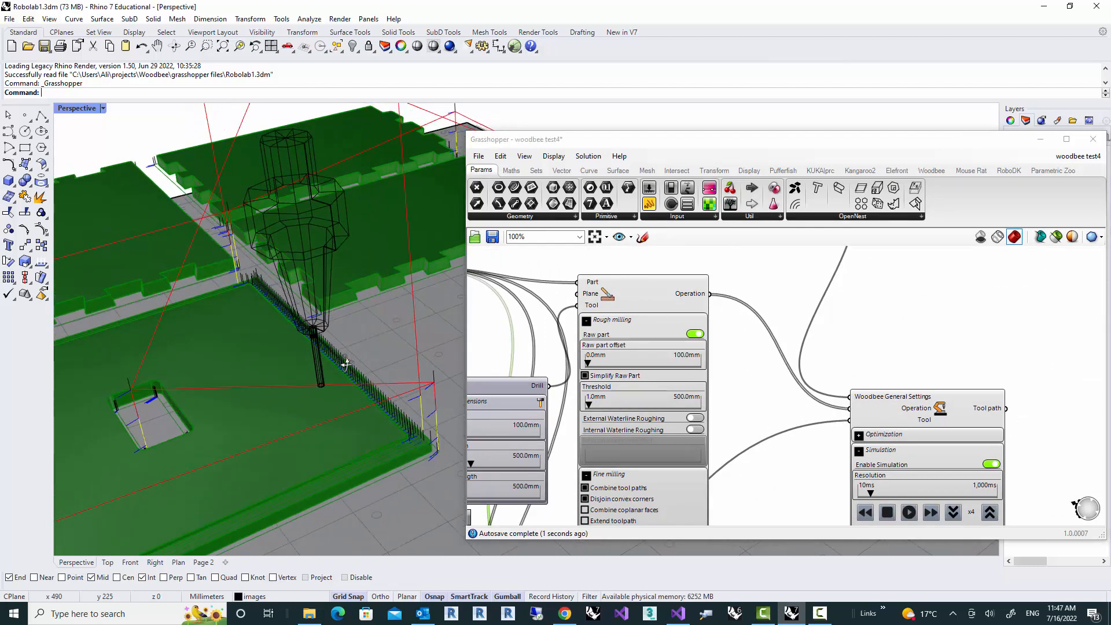
right_drag(765, 426, 812, 352)
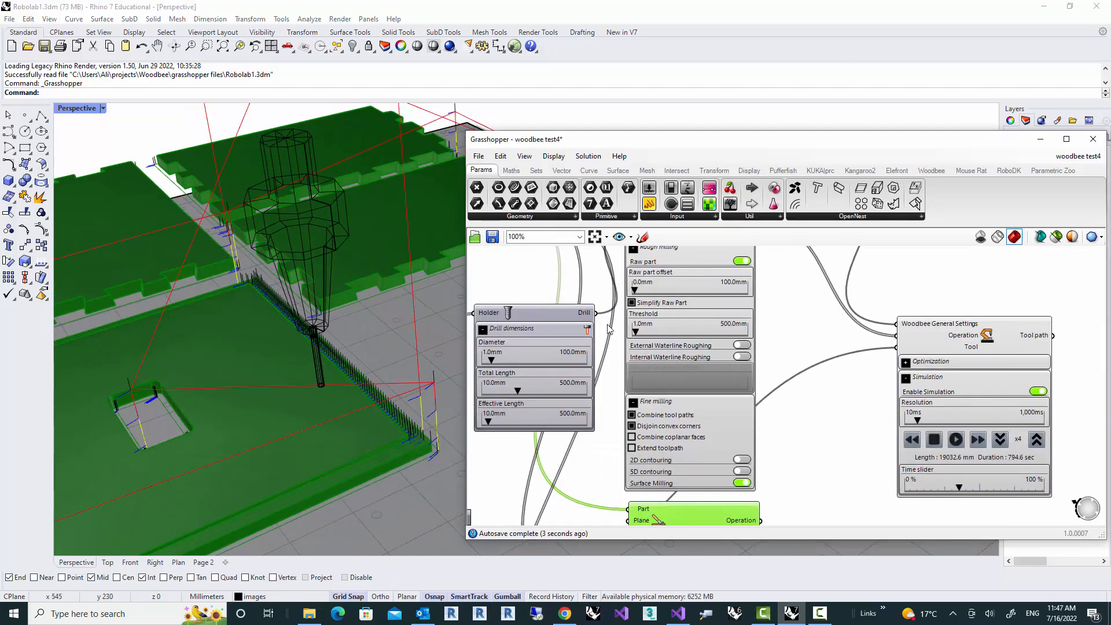
drag(774, 363, 892, 353)
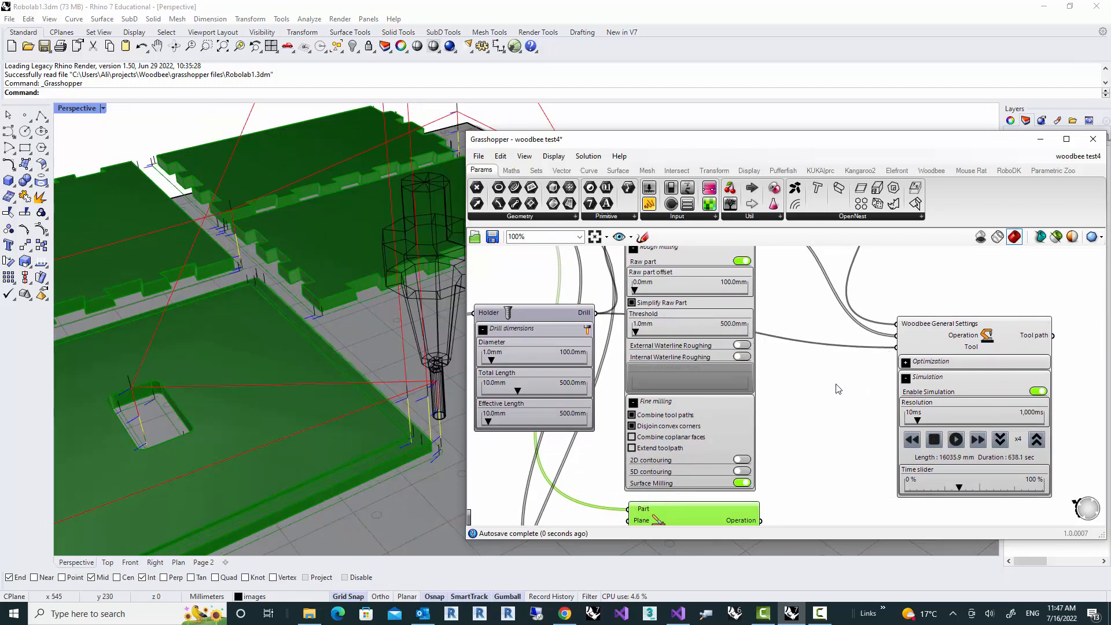
right_drag(836, 385, 826, 436)
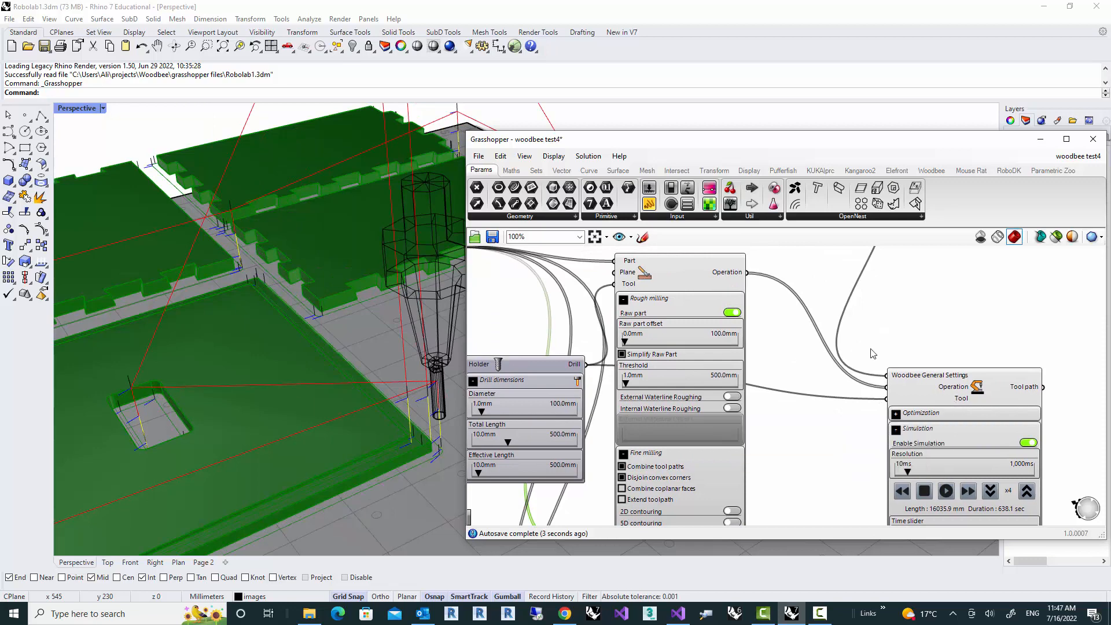
Step: Examine the drill's effective length and the surface milling tool paths around the large panel's edges and rectangular opening
right_drag(763, 455, 762, 388)
scroll(277, 412, up, 5)
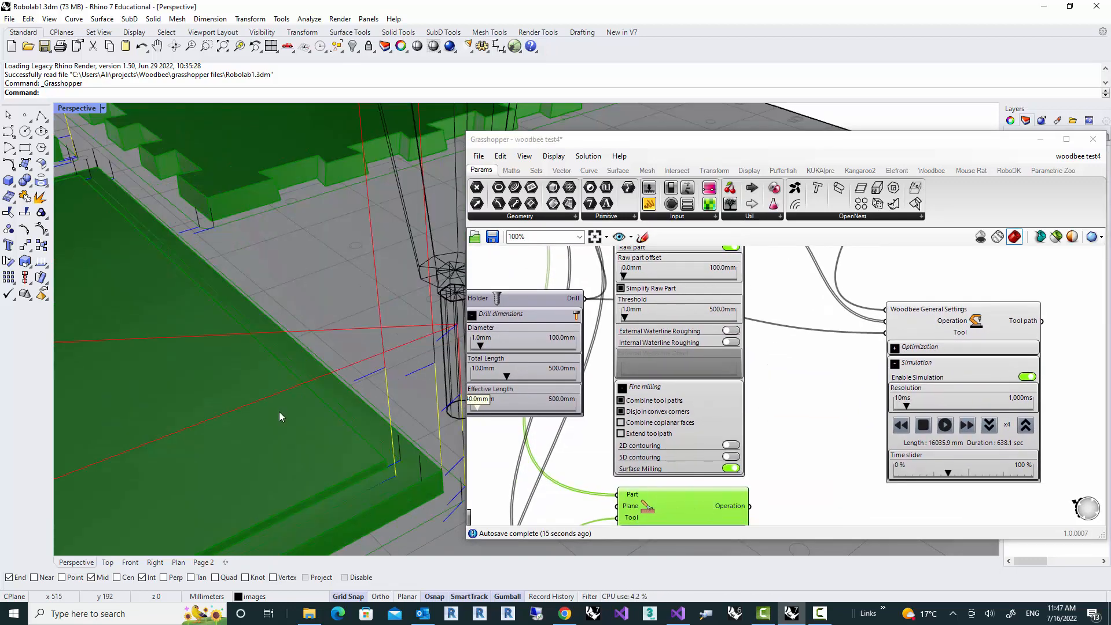
scroll(277, 412, down, 8)
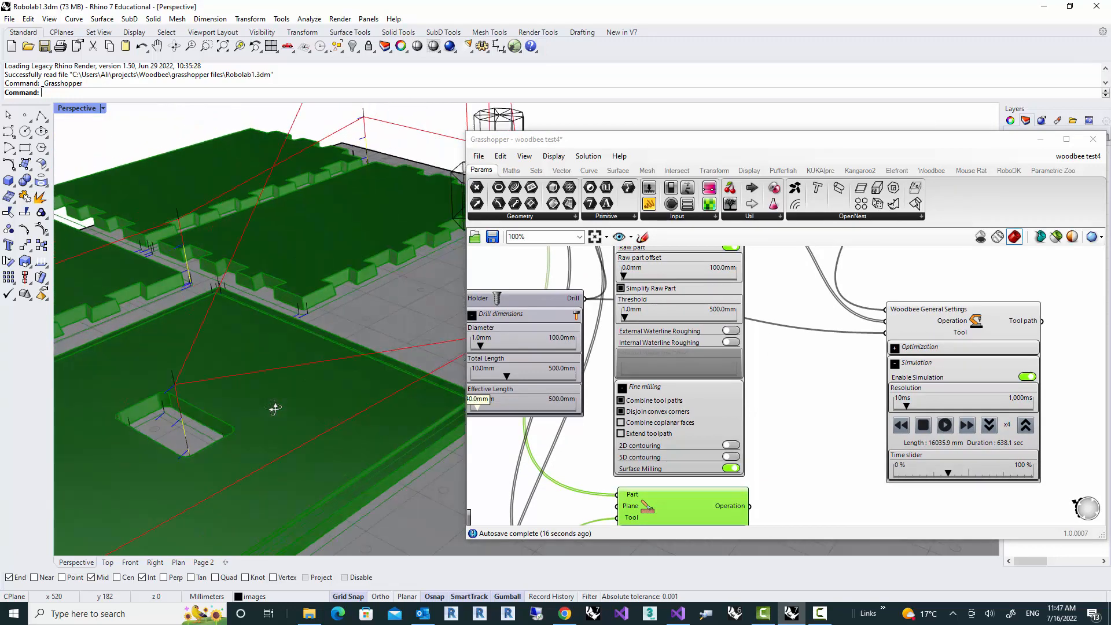
scroll(200, 516, up, 3)
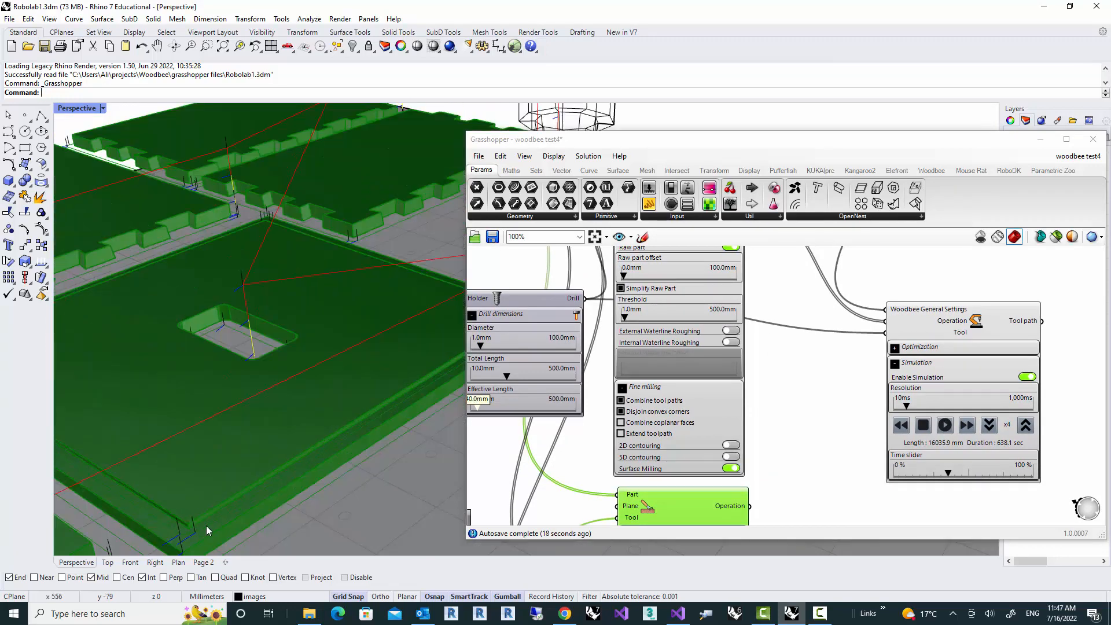
scroll(208, 492, down, 2)
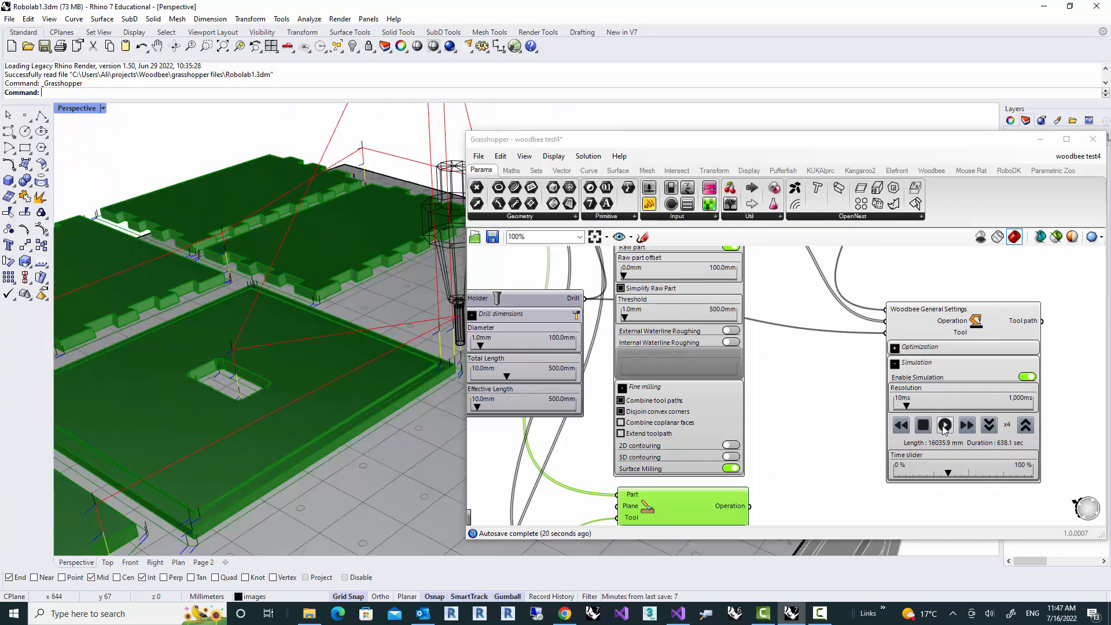
Step: Run the surface milling simulation from an earlier time position, follow the tool along the large panel's edges, and stop playback
drag(947, 473, 924, 475)
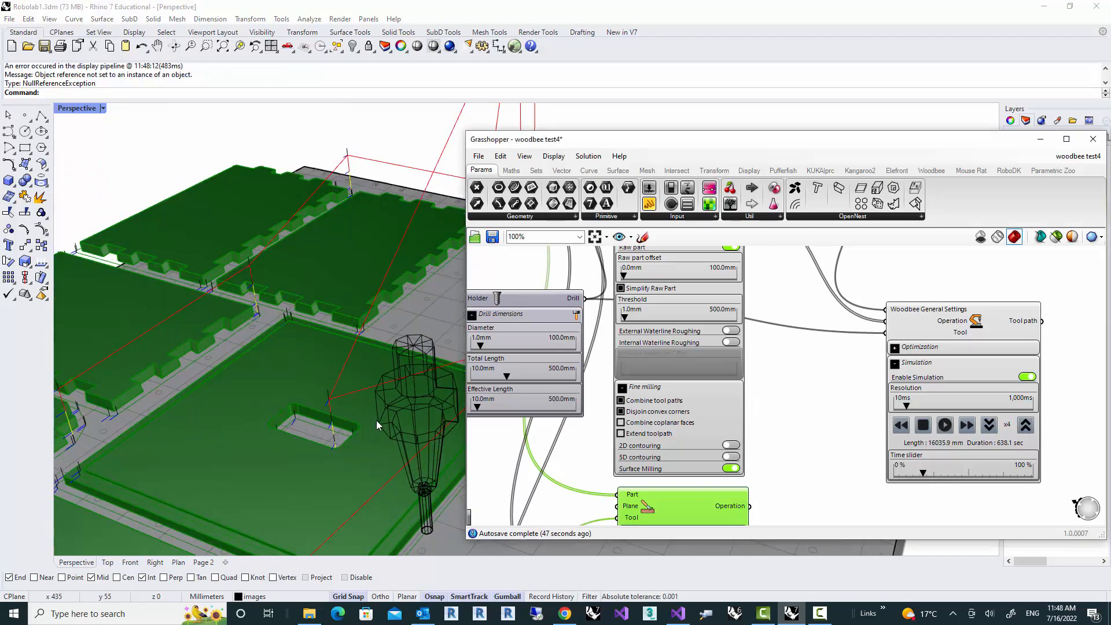
scroll(377, 427, down, 3)
scroll(375, 433, up, 2)
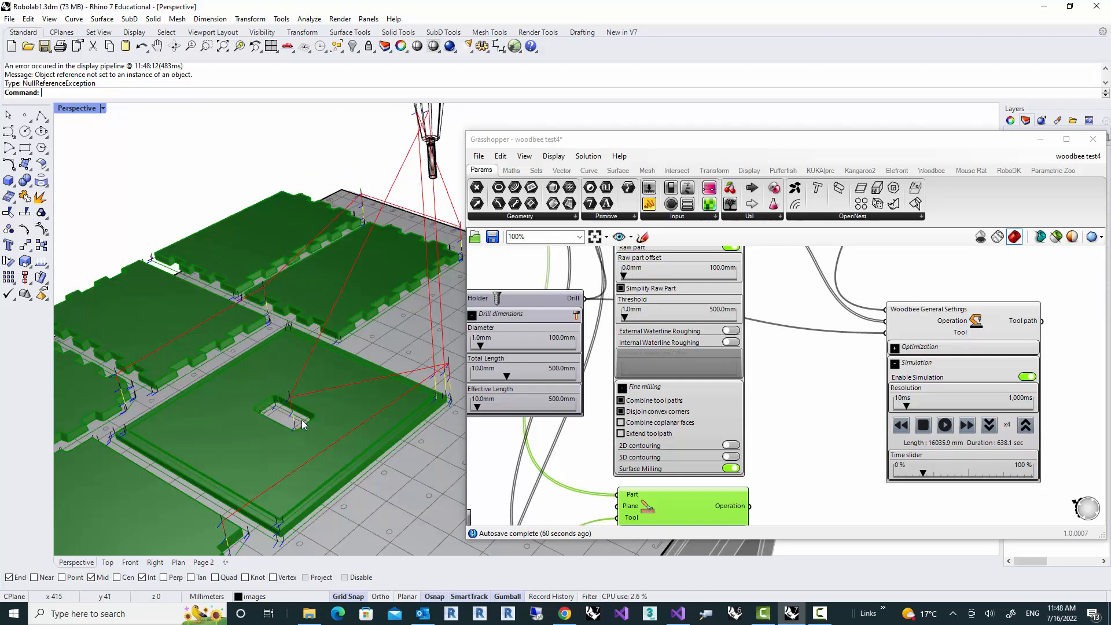
right_drag(327, 426, 363, 400)
scroll(381, 413, up, 2)
scroll(348, 411, up, 2)
scroll(361, 399, down, 2)
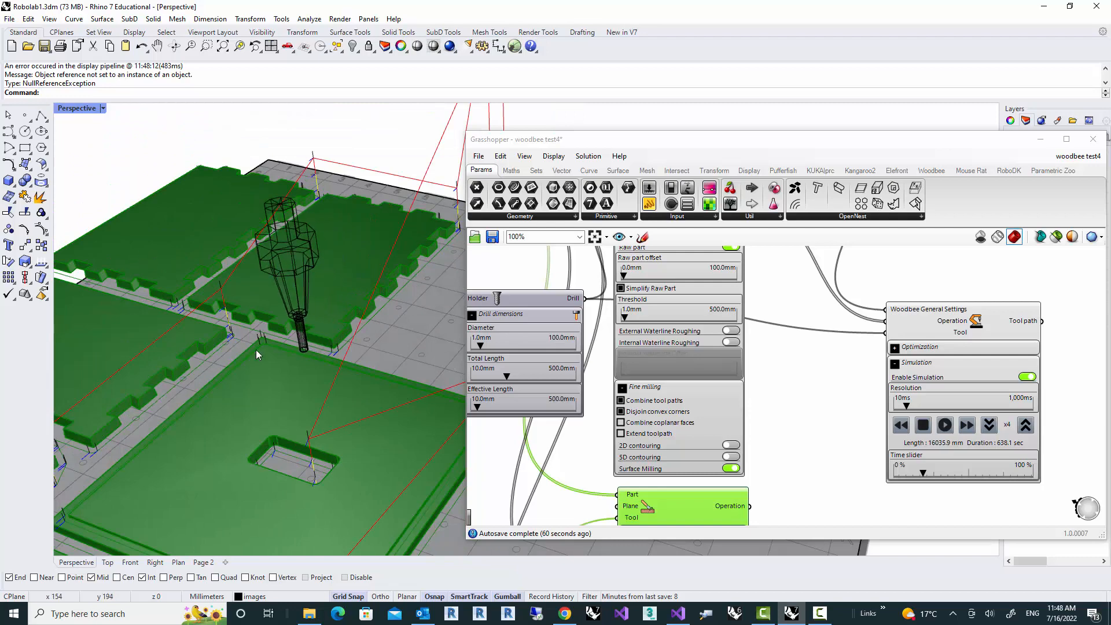
right_drag(258, 355, 290, 381)
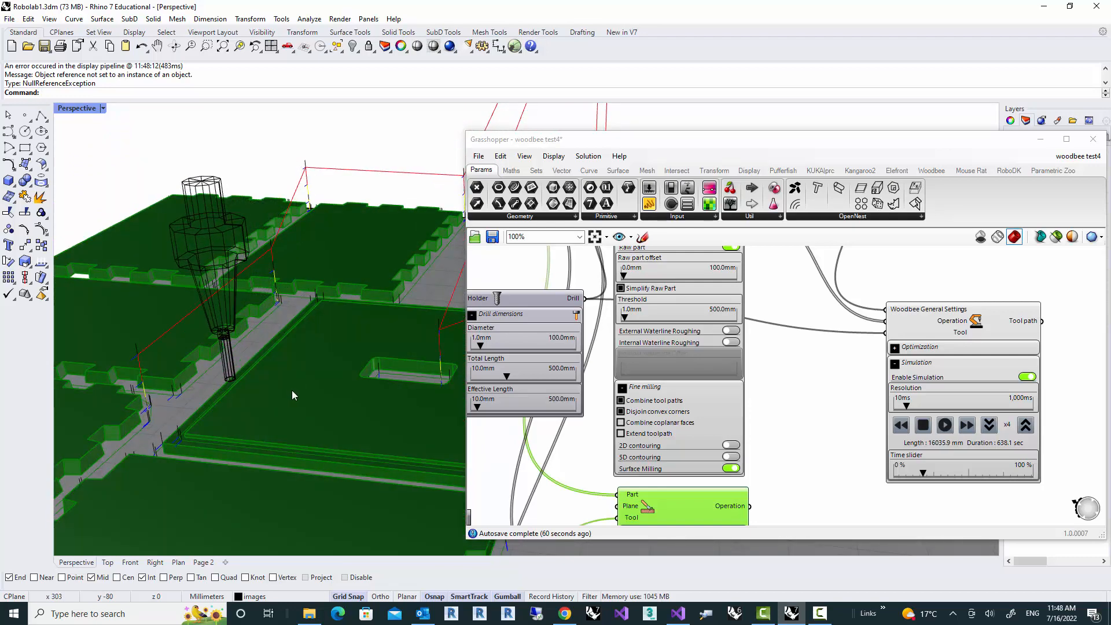
click(924, 425)
Step: Collapse the surface milling component's Rough milling and Fine milling sections and the toolpath component's Simulation section
scroll(844, 422, down, 2)
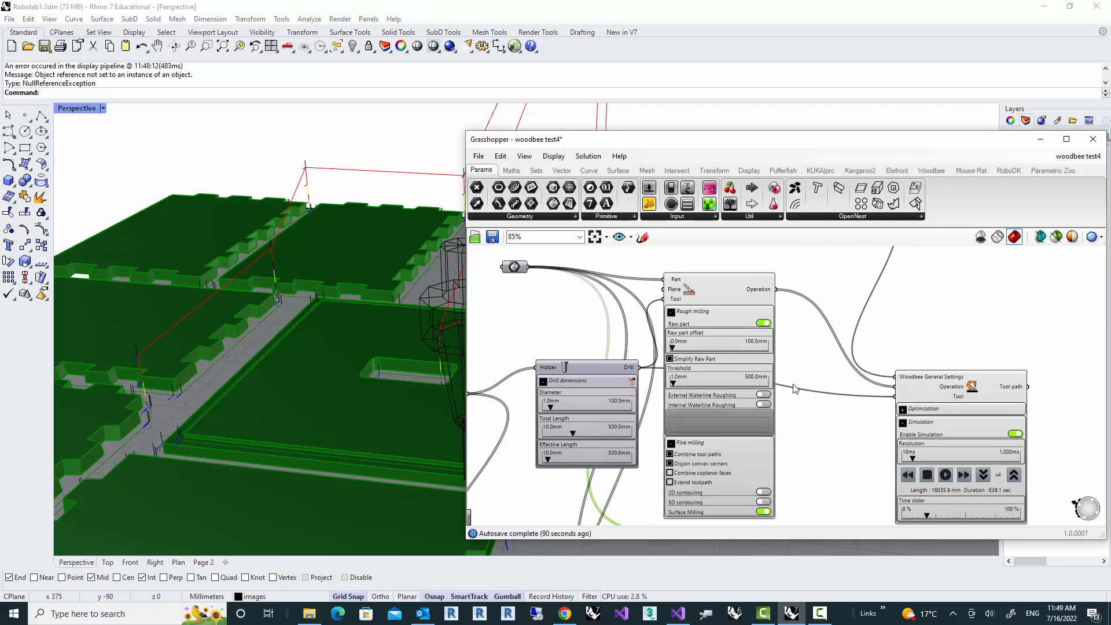
scroll(586, 350, up, 3)
drag(558, 367, 552, 366)
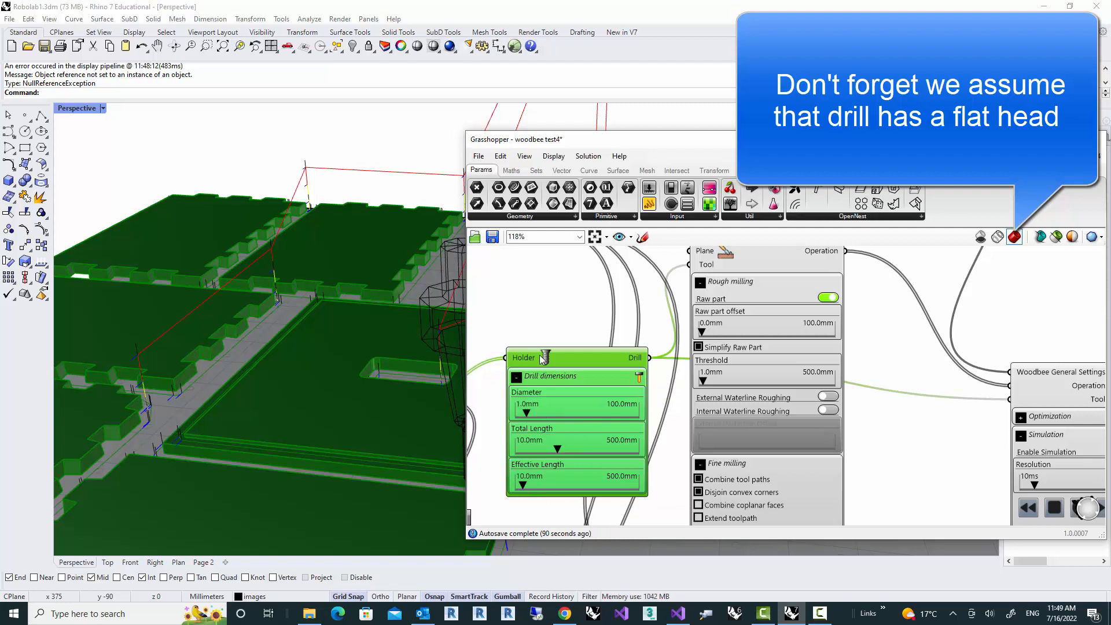
right_drag(859, 351, 826, 375)
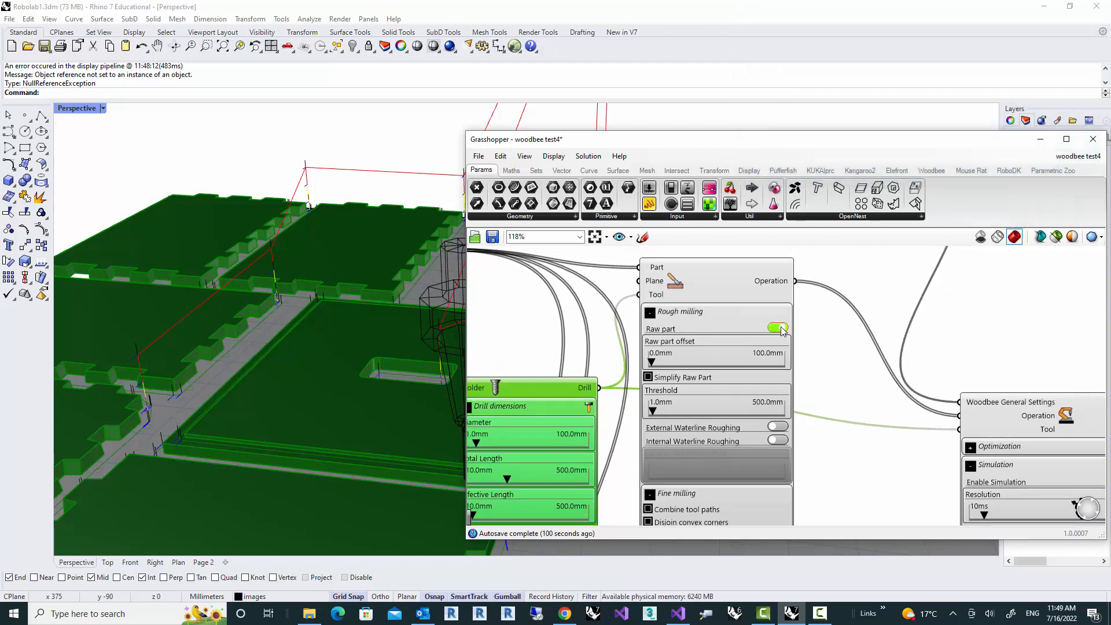
right_drag(814, 394, 795, 266)
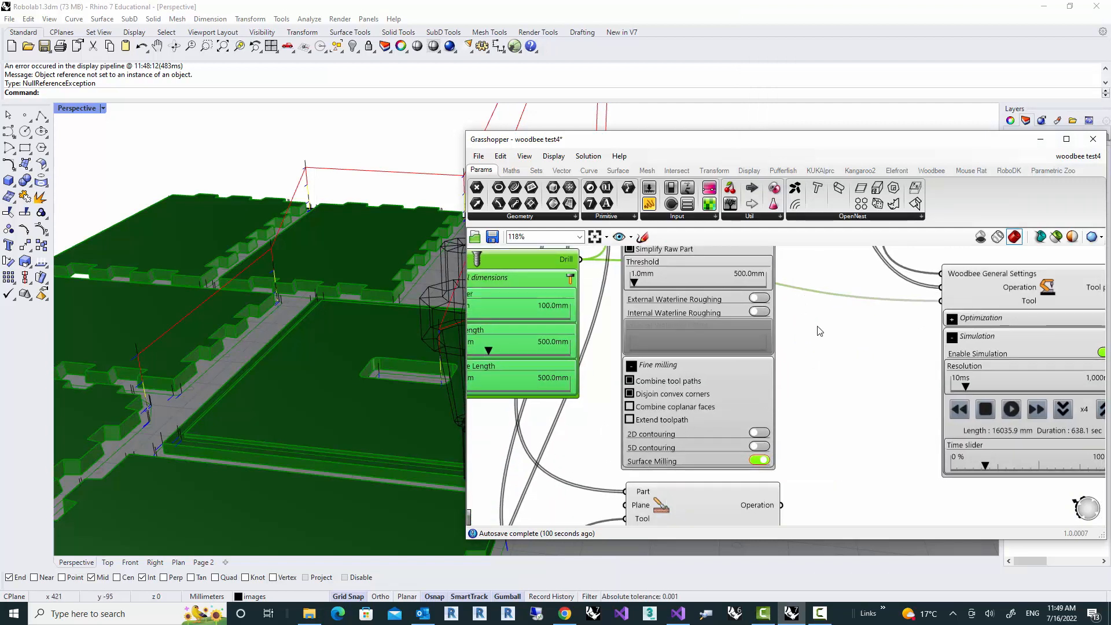
right_drag(782, 268, 795, 374)
click(644, 293)
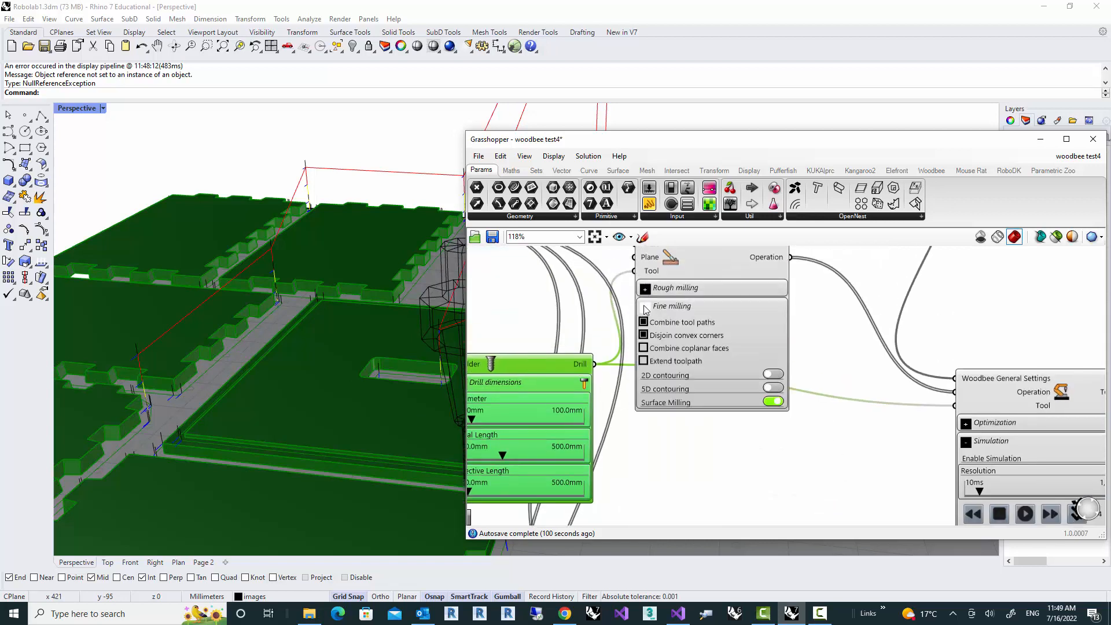
click(646, 307)
right_drag(665, 261, 689, 365)
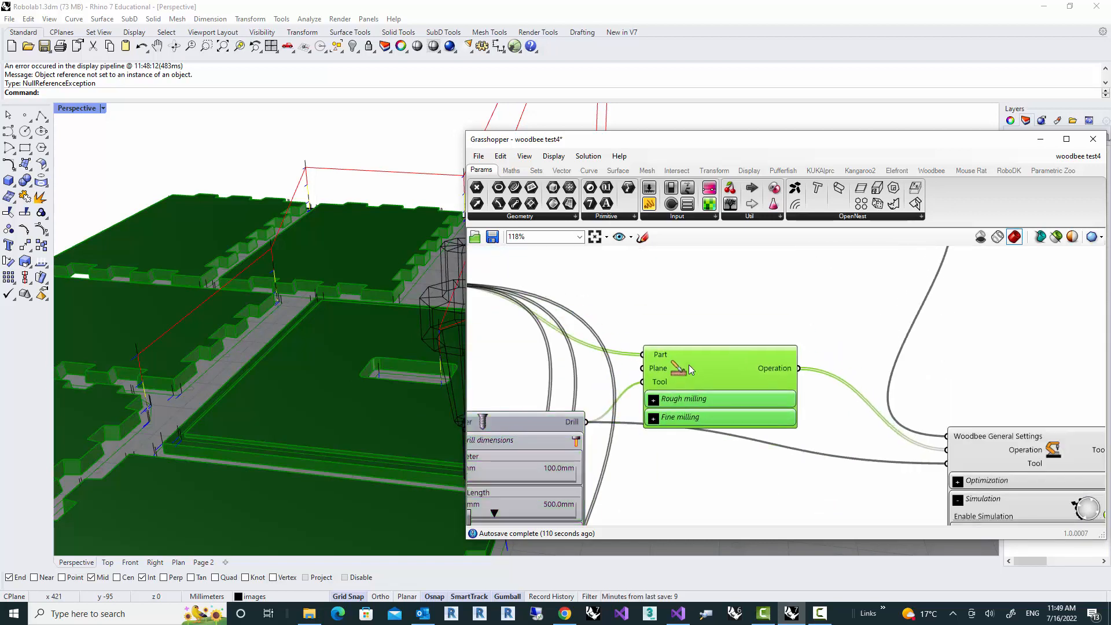
right_drag(852, 378, 738, 282)
click(843, 399)
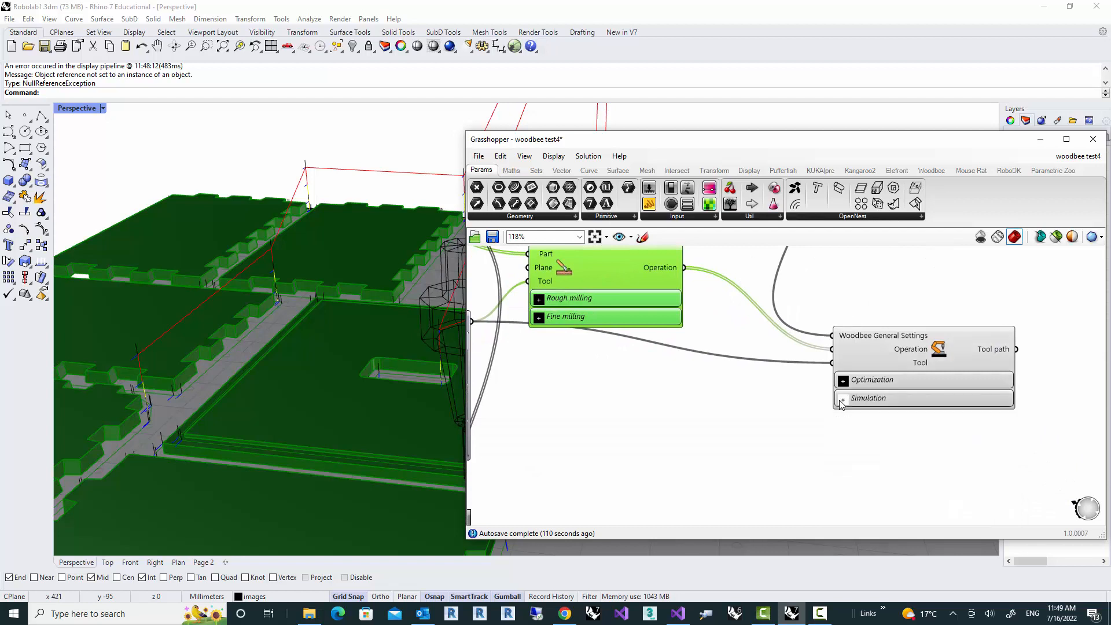
Step: Delete the extra milling components below, including the 5D contouring one overlapping the 2D contouring component
scroll(759, 347, down, 2)
right_drag(710, 413, 761, 229)
right_drag(812, 419, 784, 455)
click(693, 433)
key(Delete)
click(679, 364)
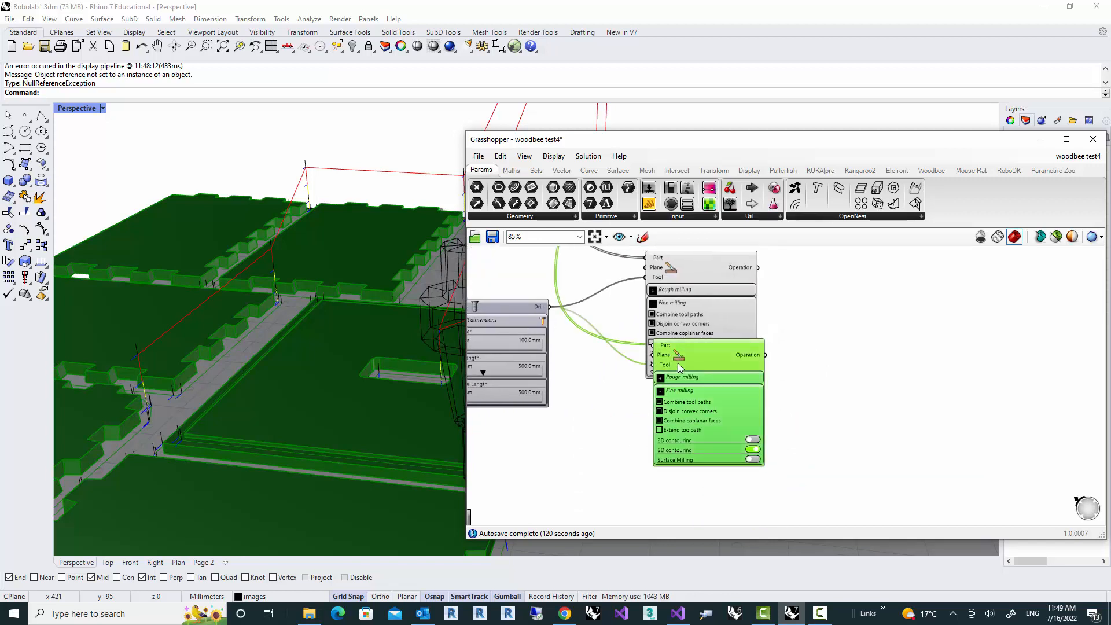
drag(680, 368, 676, 416)
key(Delete)
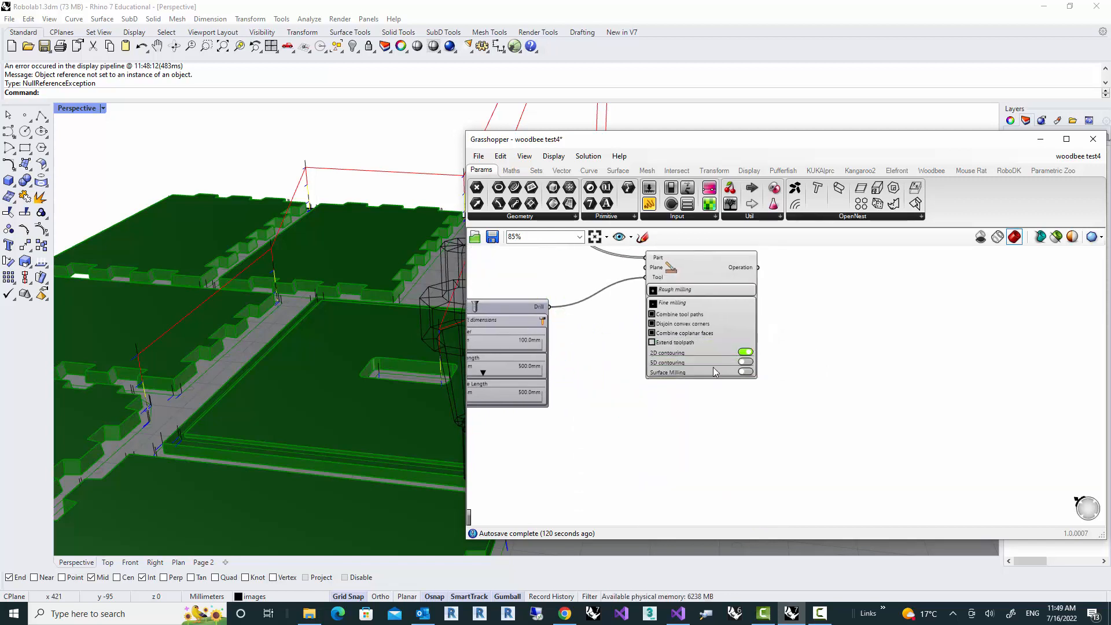
Step: Enable 5D contouring alongside 2D contouring on the remaining fine milling component and reposition its drilling tool beside it
scroll(714, 367, up, 4)
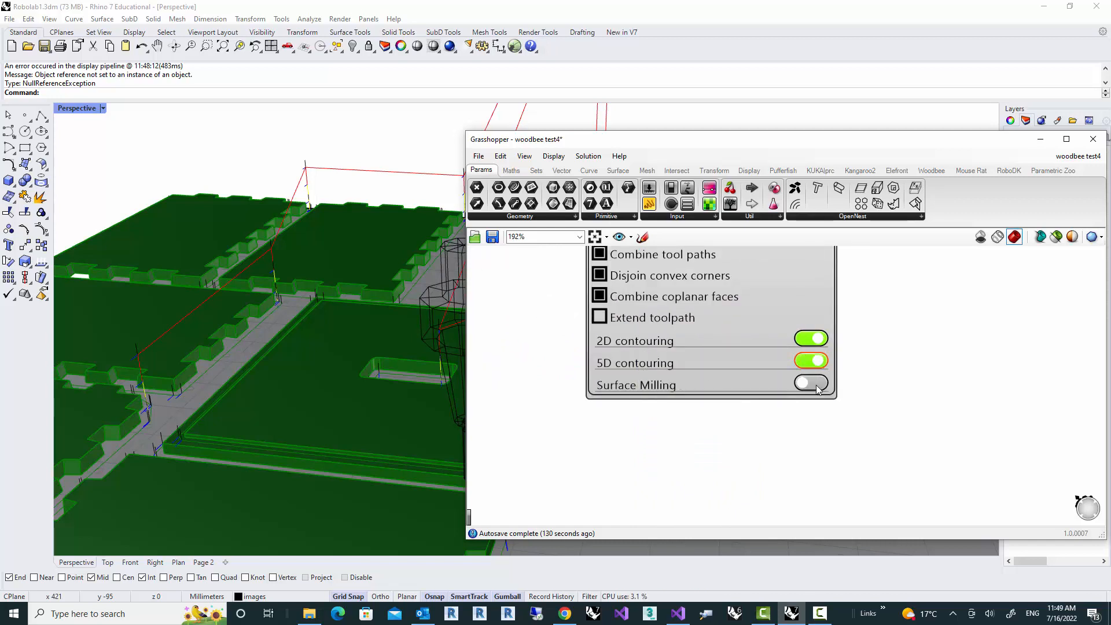
scroll(812, 448, down, 4)
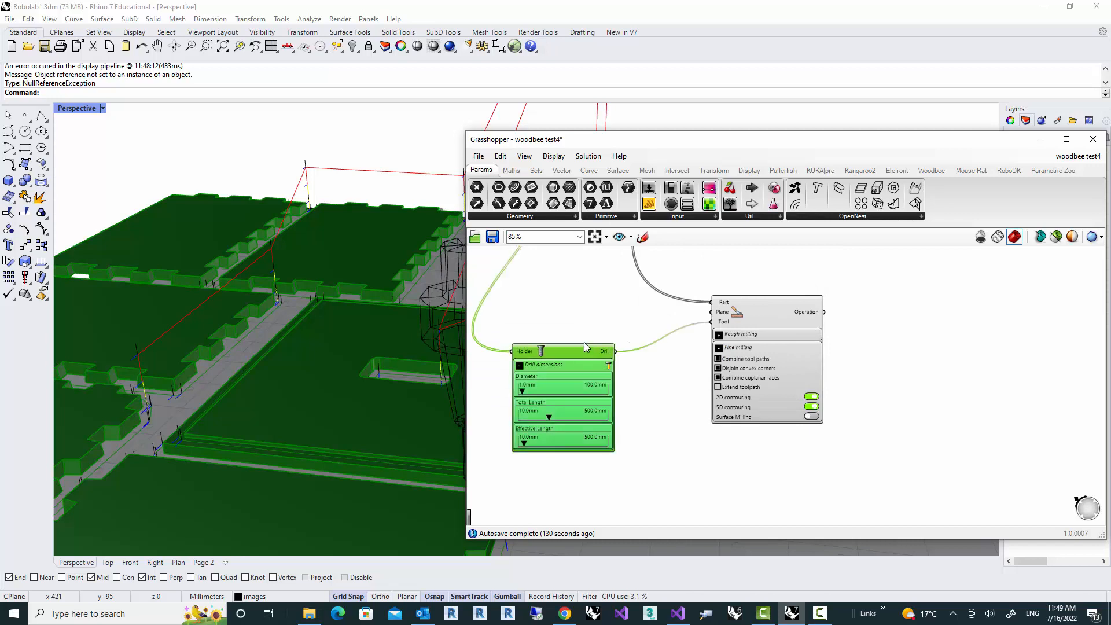
drag(584, 347, 588, 343)
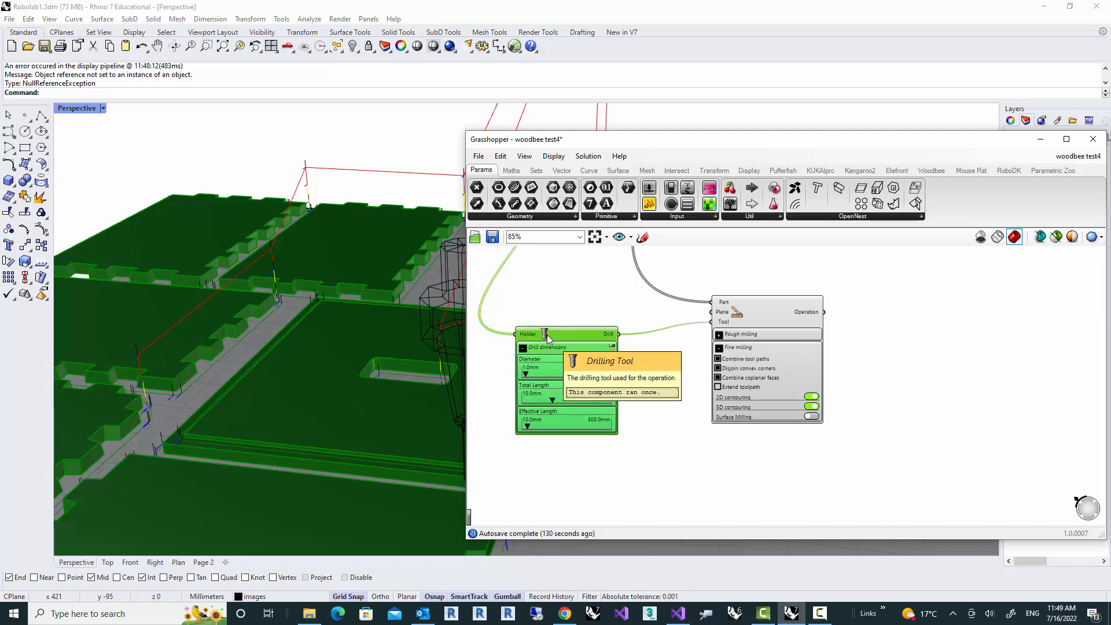
right_drag(830, 363, 712, 463)
click(741, 438)
Step: Shift the contouring component slightly and place a duplicate of the toolpath component beside it
scroll(741, 438, down, 2)
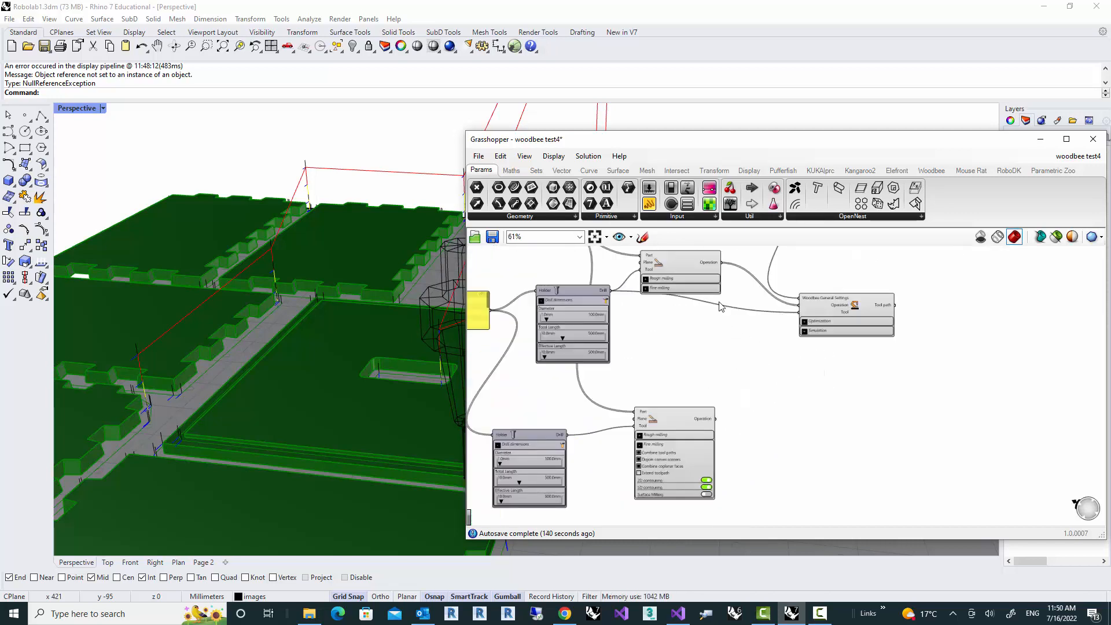
click(672, 272)
click(663, 429)
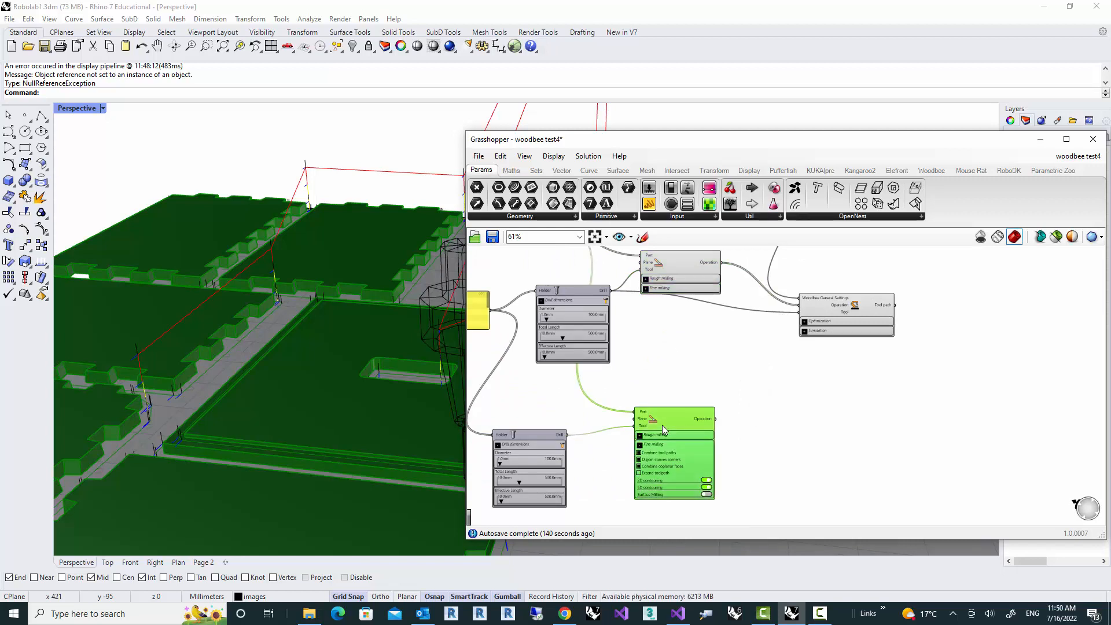
drag(666, 424, 677, 423)
drag(854, 310, 858, 314)
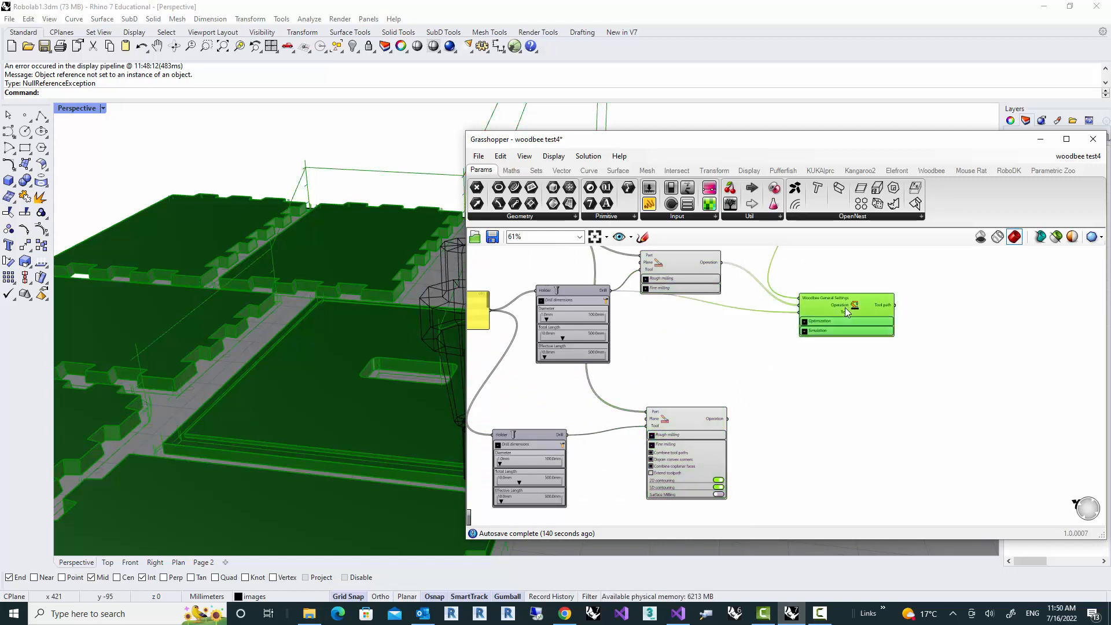
drag(846, 366, 842, 432)
Step: Replace the duplicated toolpath component's Operation input with the output of the 2D and 5D contouring component
scroll(729, 432, up, 3)
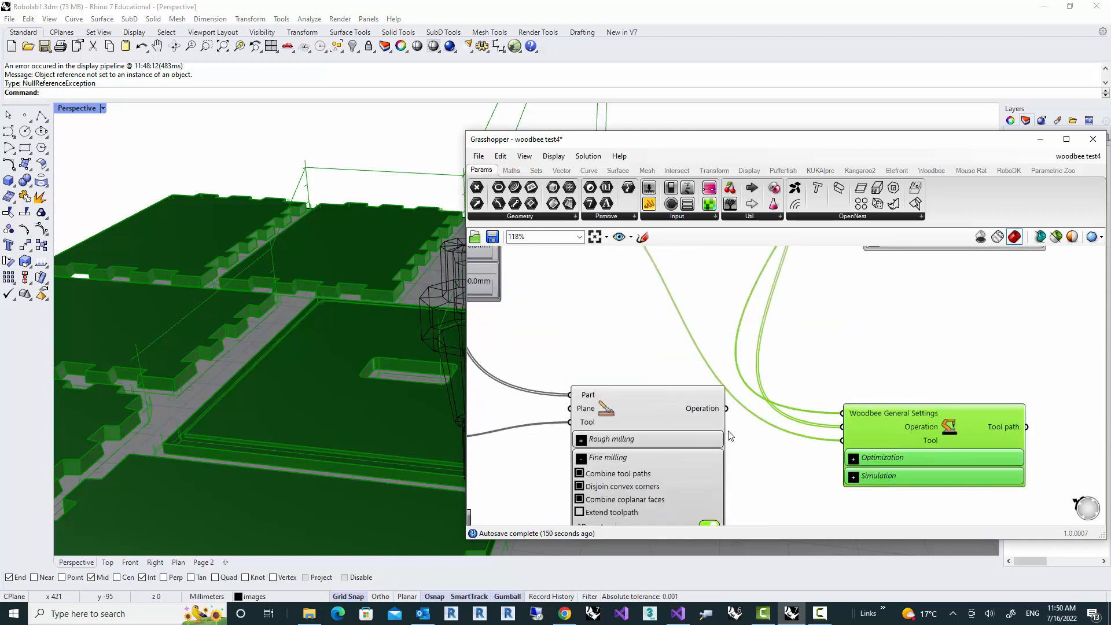
right_drag(752, 428, 718, 419)
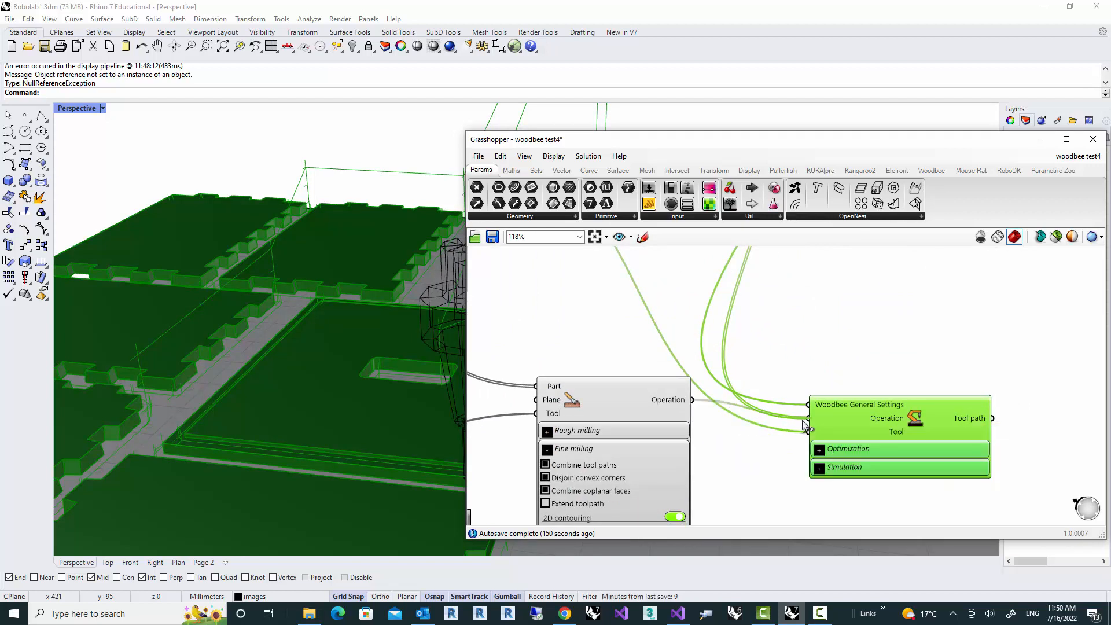
drag(803, 421, 804, 422)
right_drag(743, 466, 811, 419)
Step: Replace the duplicated toolpath component's Tool input with the drill used by the contouring component
scroll(552, 425, down, 4)
right_drag(592, 492, 578, 418)
scroll(578, 418, down, 1)
right_drag(602, 465, 613, 449)
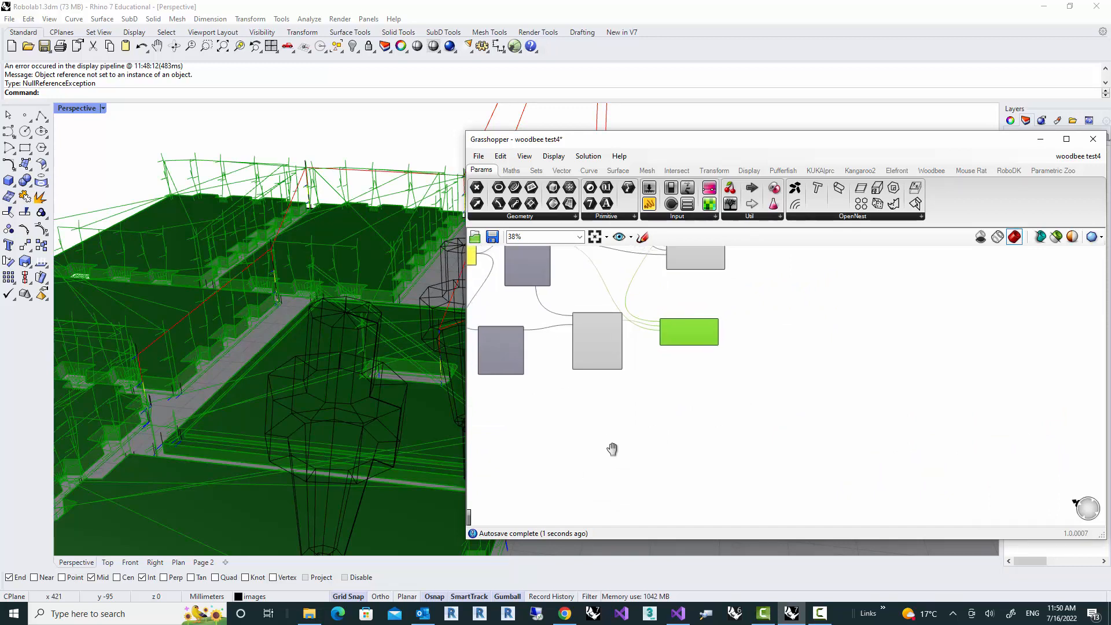
scroll(532, 363, up, 3)
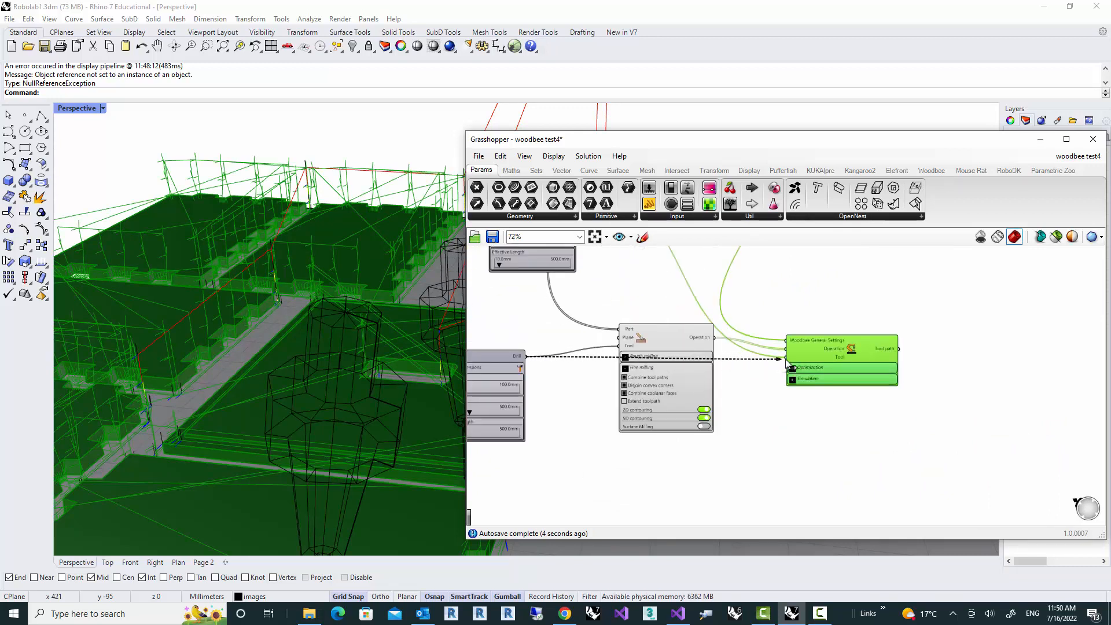
right_drag(754, 397, 783, 441)
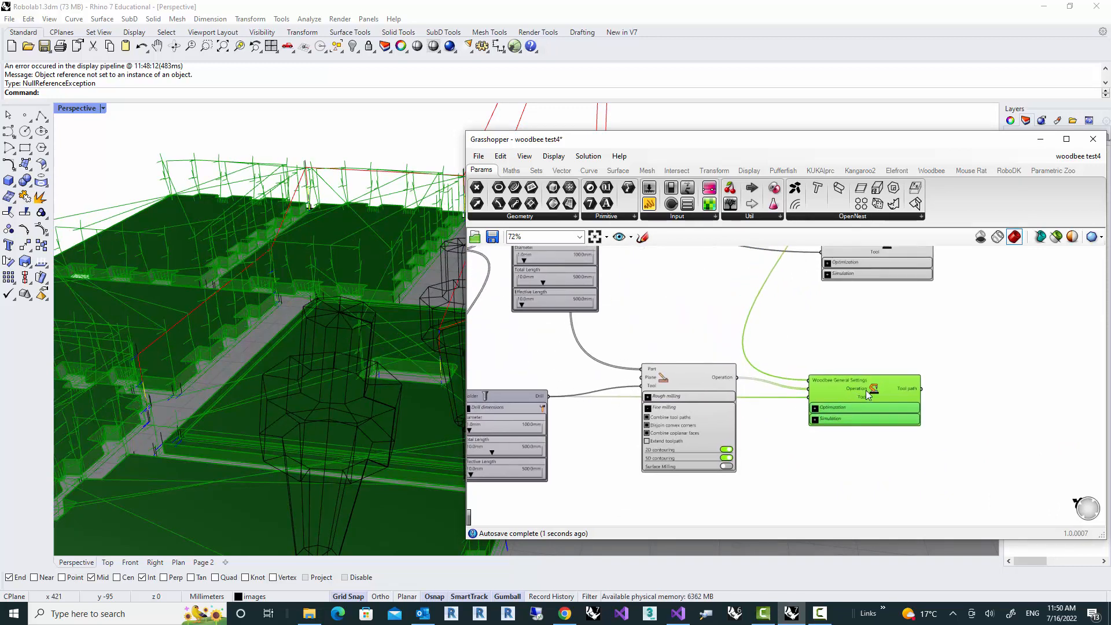
Step: Reposition the duplicated toolpath component beside the contouring component and inspect the contouring toolpaths across all the panels in the model
drag(868, 395, 883, 382)
scroll(256, 385, down, 5)
right_drag(269, 401, 263, 394)
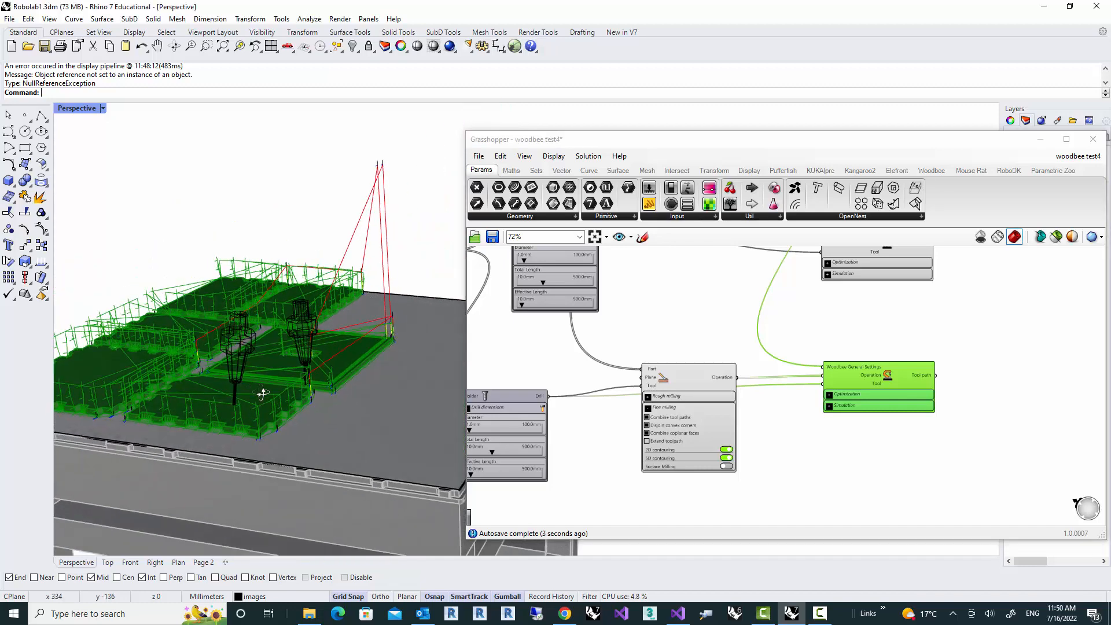
right_drag(379, 373, 302, 435)
Step: Move the surface milling drill component up and farther away from its Planar Sheet component to tidy the upper branch
right_drag(711, 312, 716, 392)
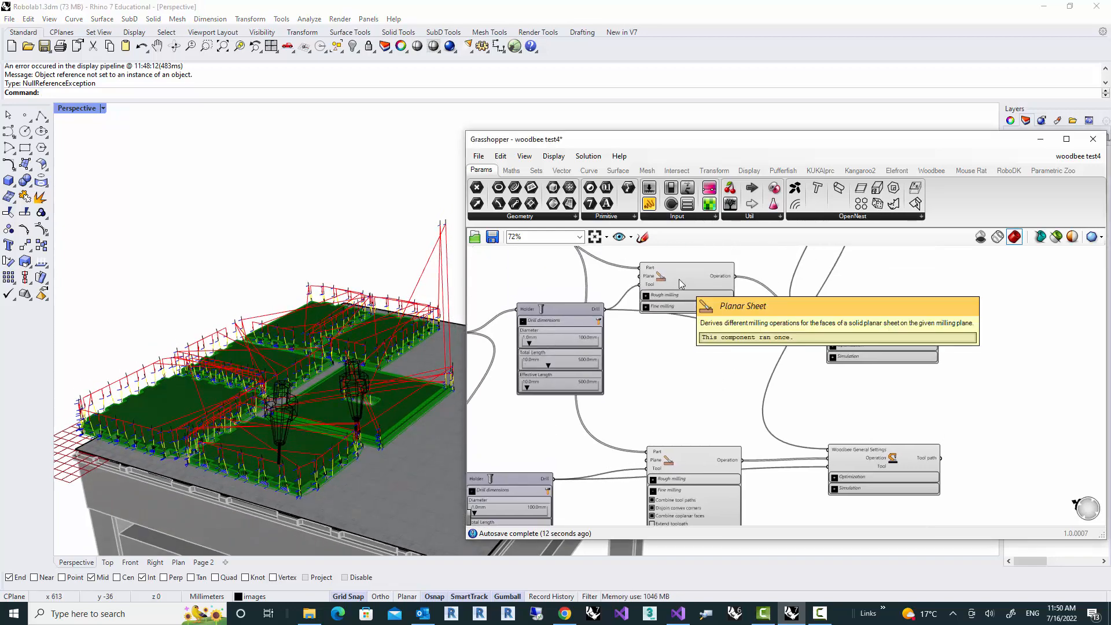
right_drag(676, 436, 663, 378)
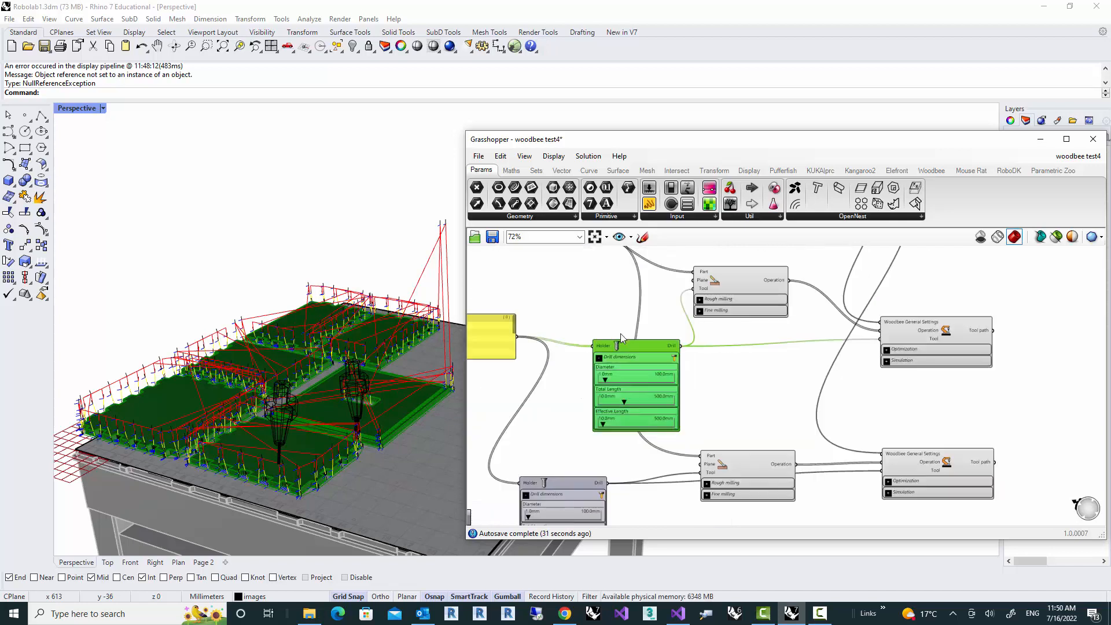
drag(630, 344, 595, 302)
right_drag(722, 385, 669, 376)
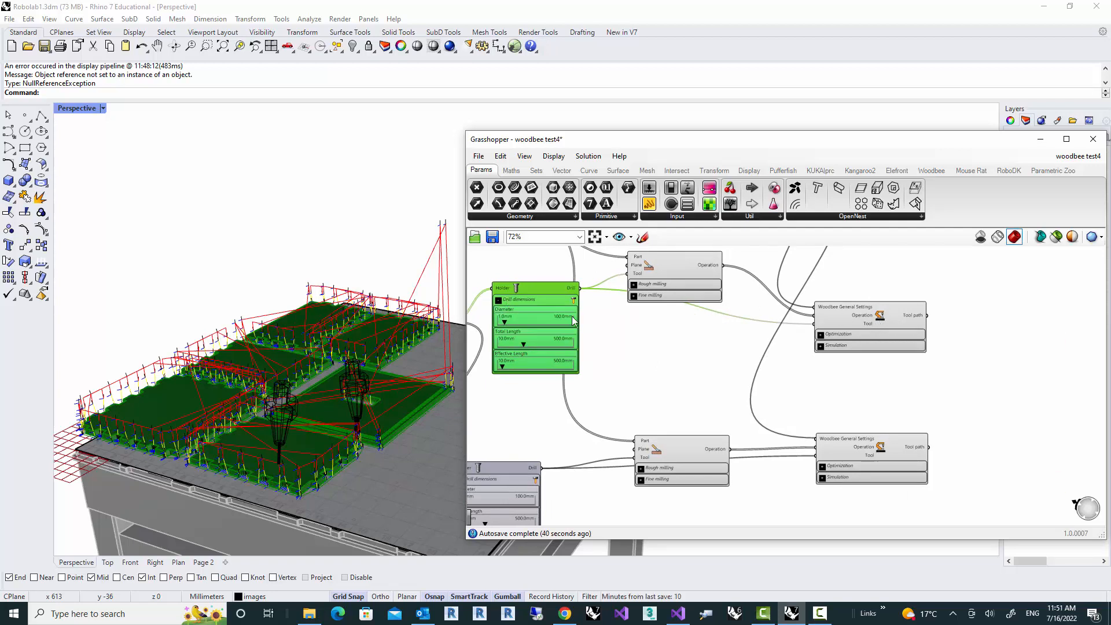
Step: Inspect the drill supplied to the surface milling toolpath component's Tool input and review the two separate toolpath branches
scroll(880, 331, up, 4)
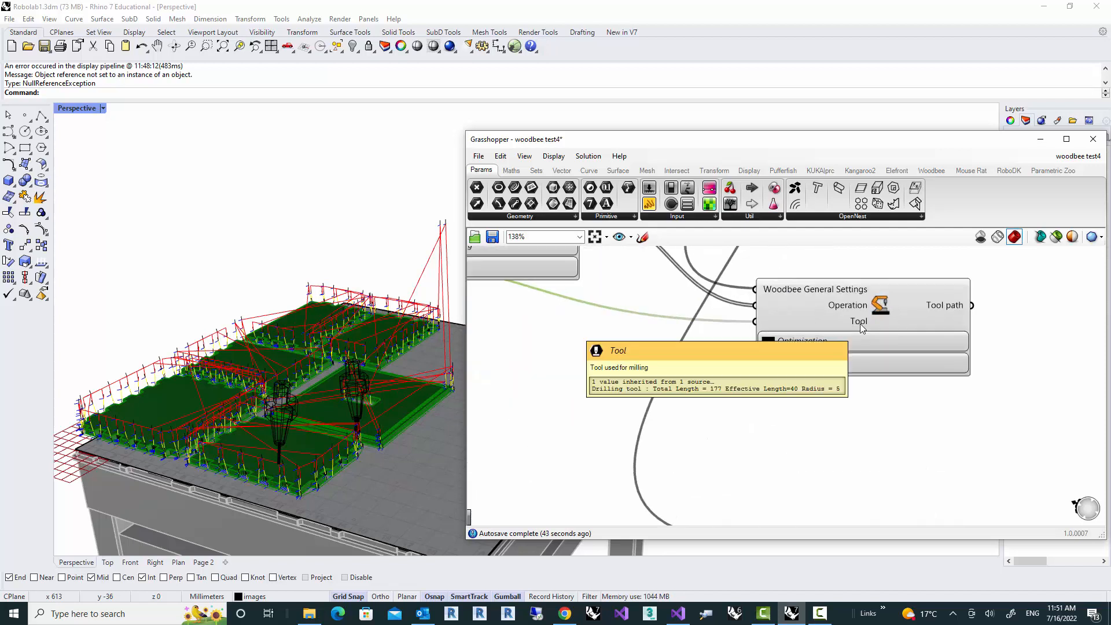
scroll(860, 324, down, 6)
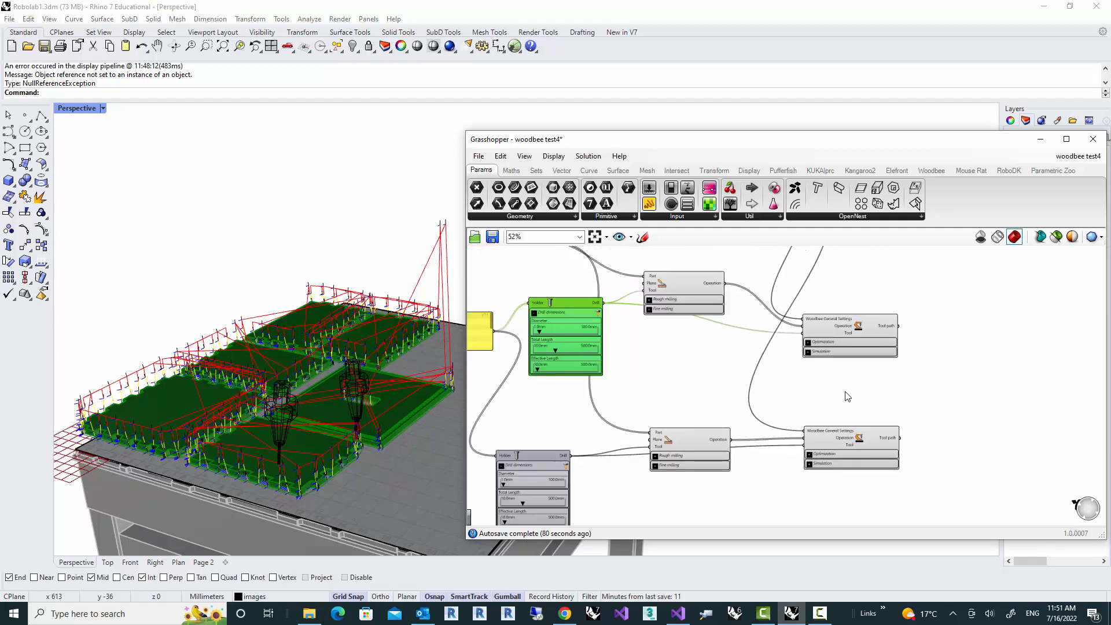
mouse_move(761, 393)
right_down()
mouse_move(784, 392)
mouse_move(759, 388)
right_up()
scroll(793, 398, up, 1)
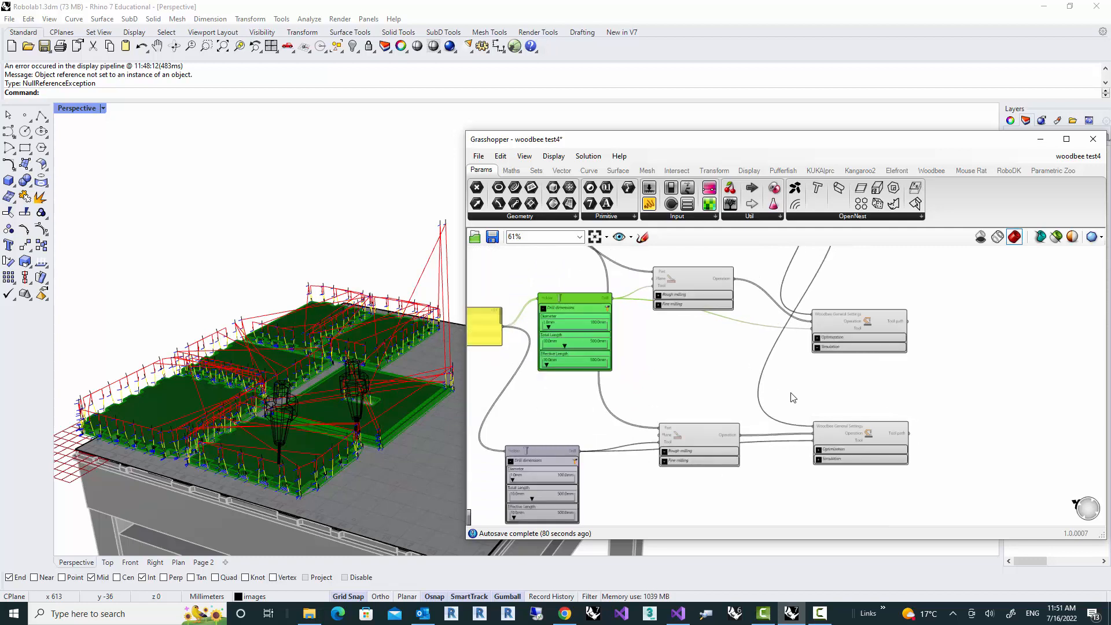